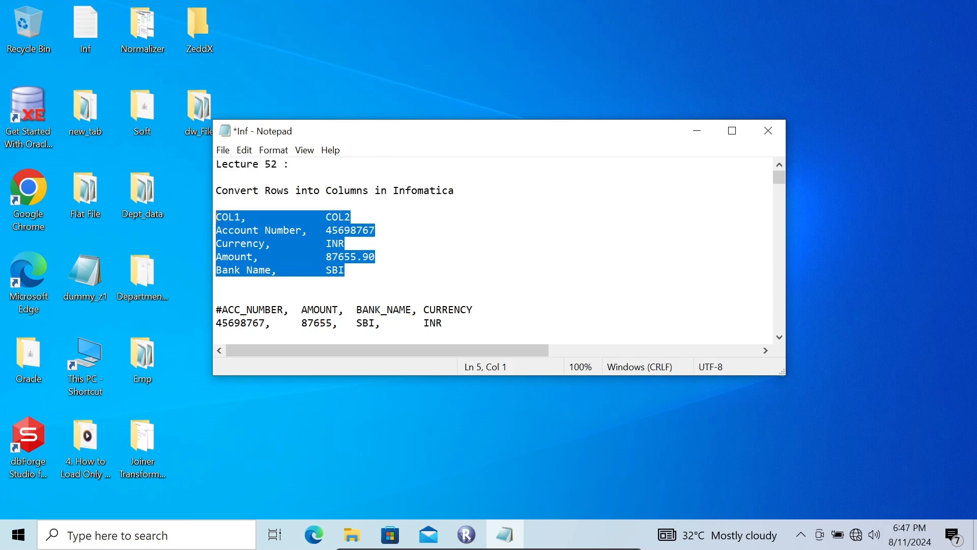
Step: Review the sample COL1/COL2 rows and the target column layout in the lecture notes
left_click(388, 226)
left_click_drag(452, 322, 445, 288)
left_click(476, 279)
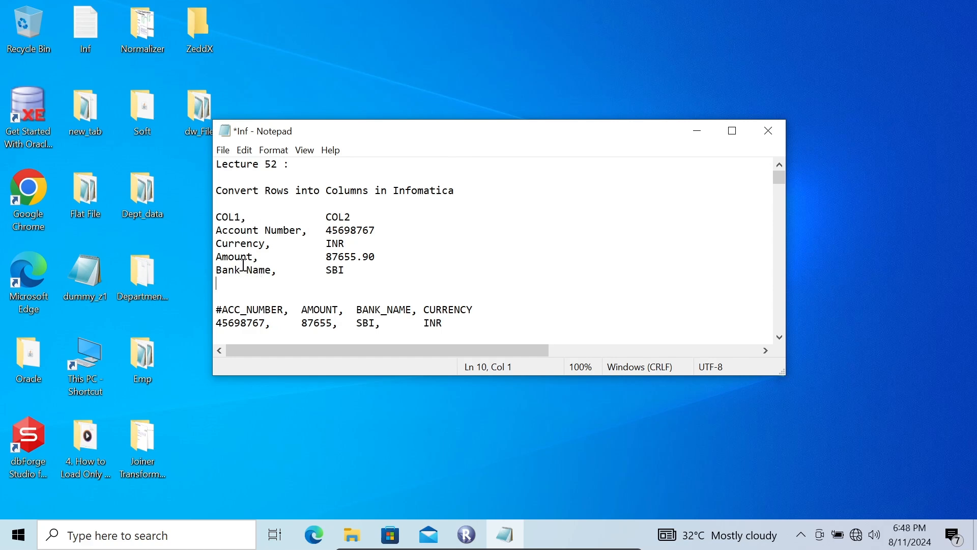
left_click_drag(290, 279, 216, 230)
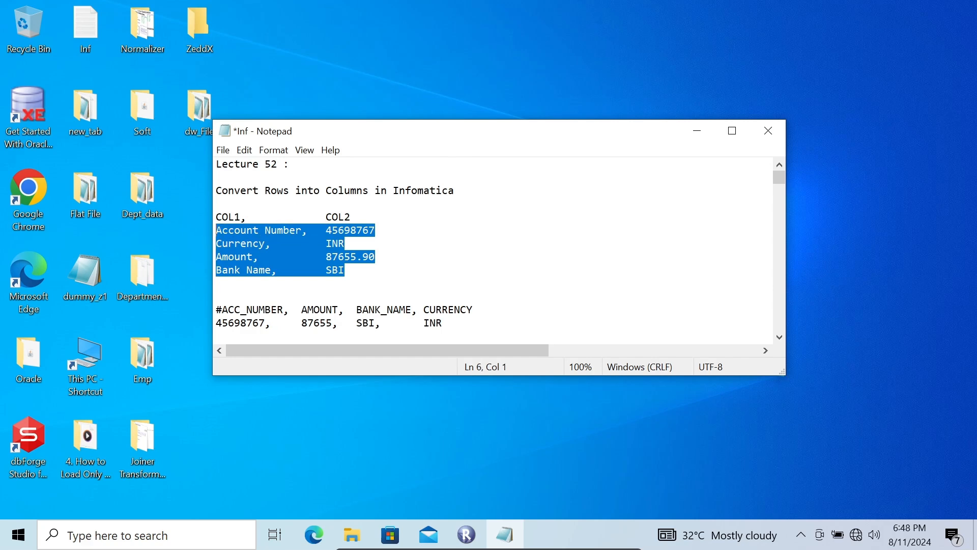
left_click(302, 283)
left_click_drag(301, 310, 509, 307)
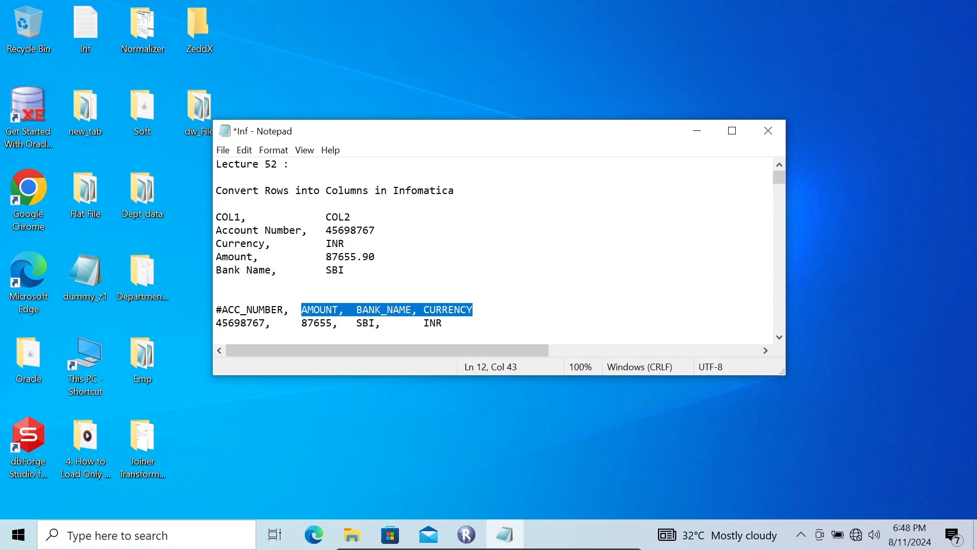
Step: Switch to Informatica PowerCenter Repository Manager, launch the Designer from it, dismiss the startup tip and maximize the window
left_click(697, 130)
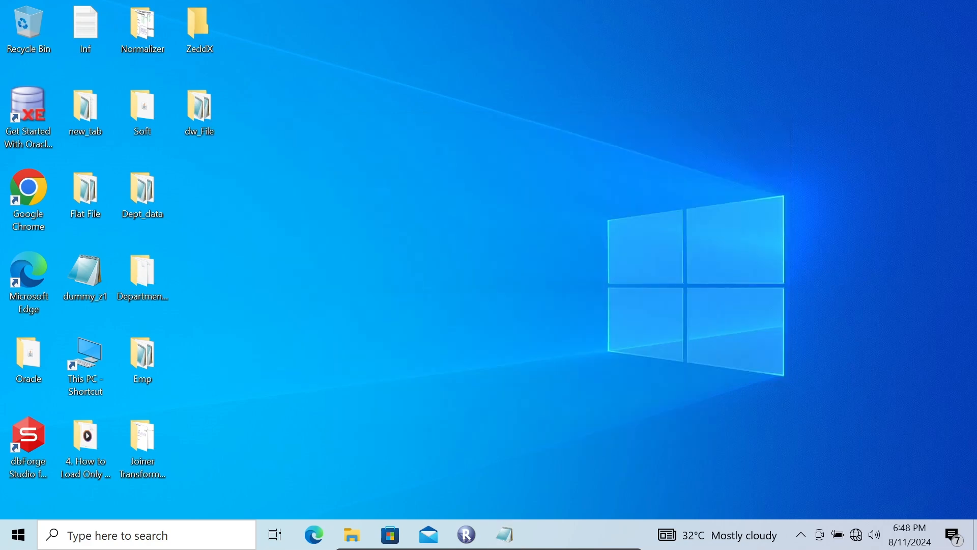
left_click(466, 535)
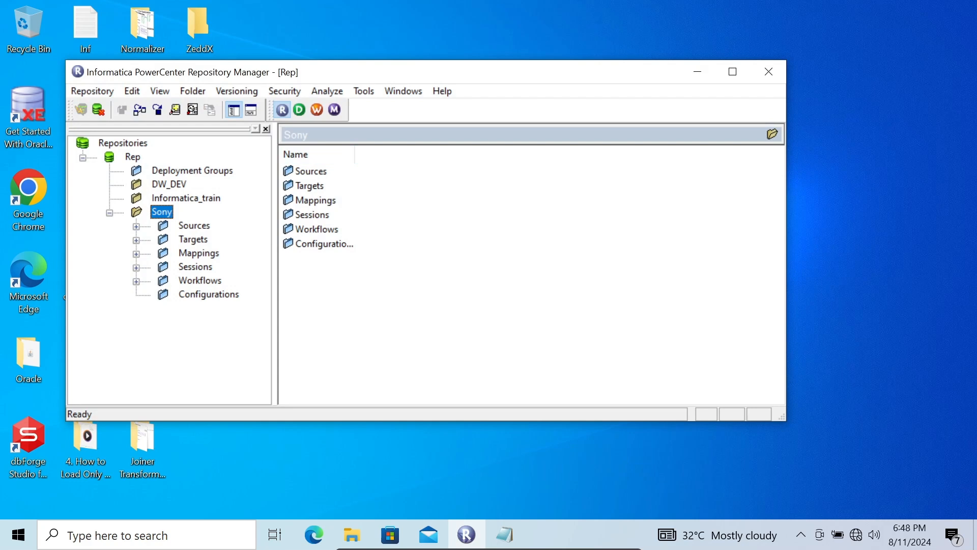
left_click(299, 109)
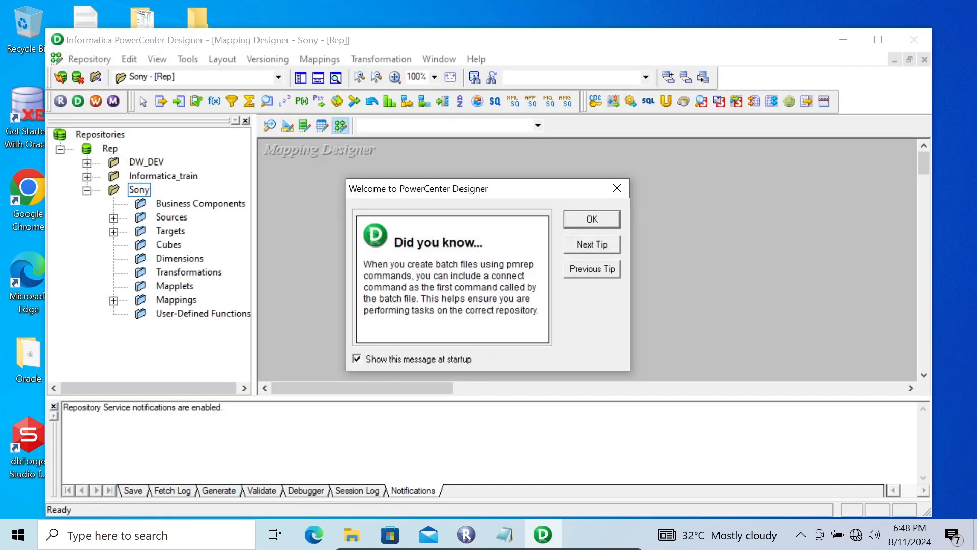
left_click(592, 219)
left_click(878, 39)
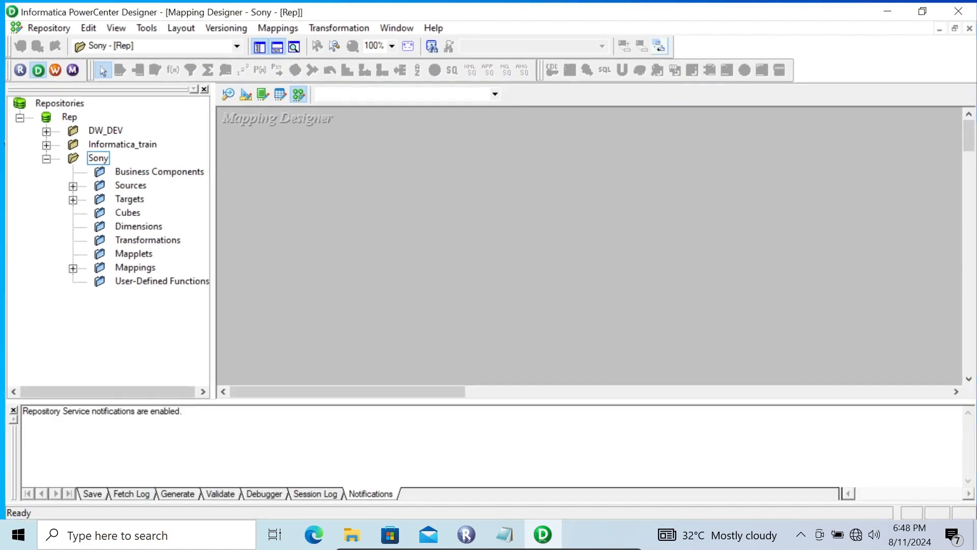
Step: Create a new mapping named m_rows_column in the Sony folder
left_click(275, 25)
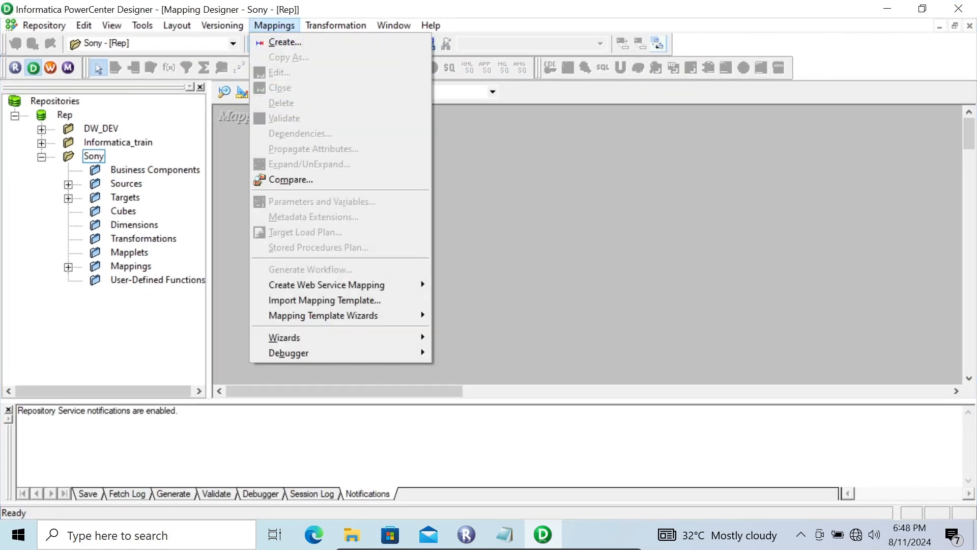
left_click(285, 42)
type("m")
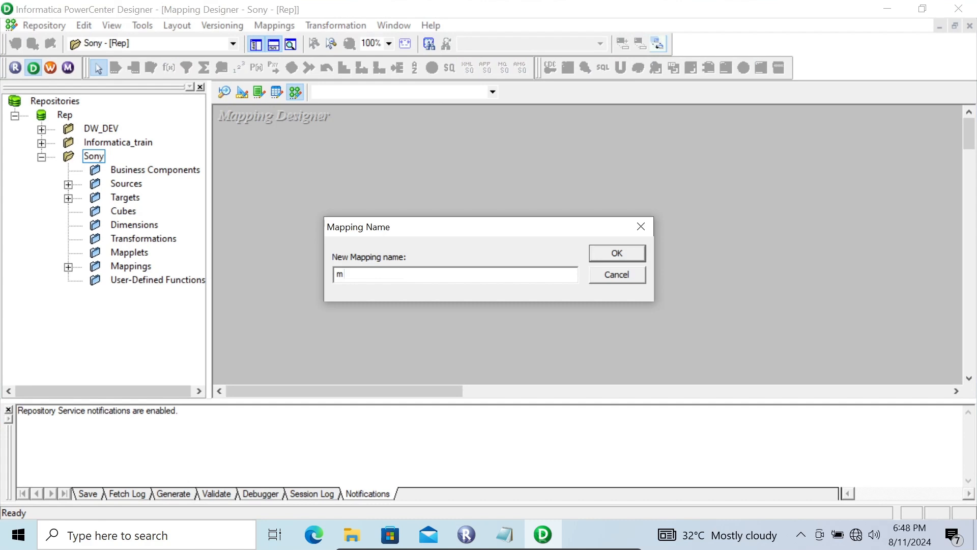
type("_rows_column")
key("Return")
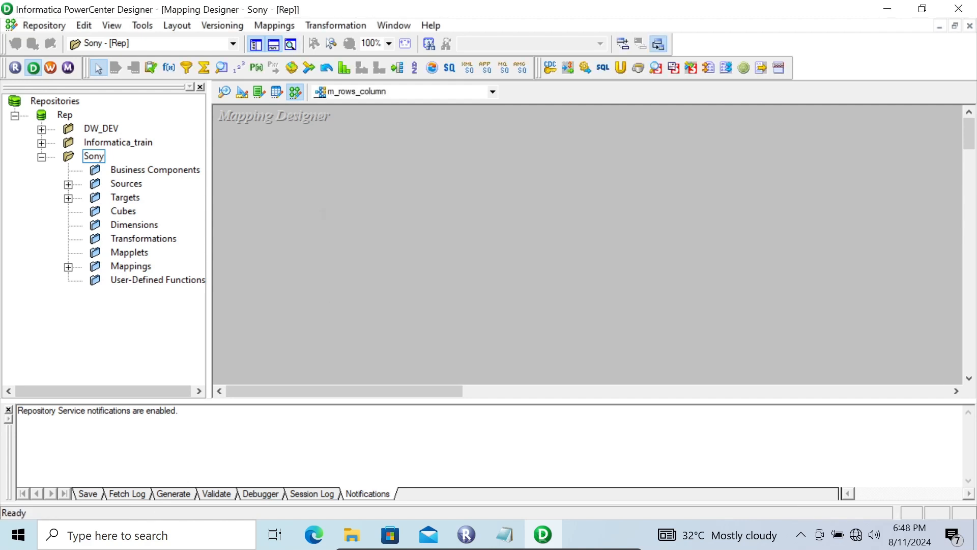
Step: Add the Tab source from the FlatFile sources to the m_rows_column mapping
double_click(126, 184)
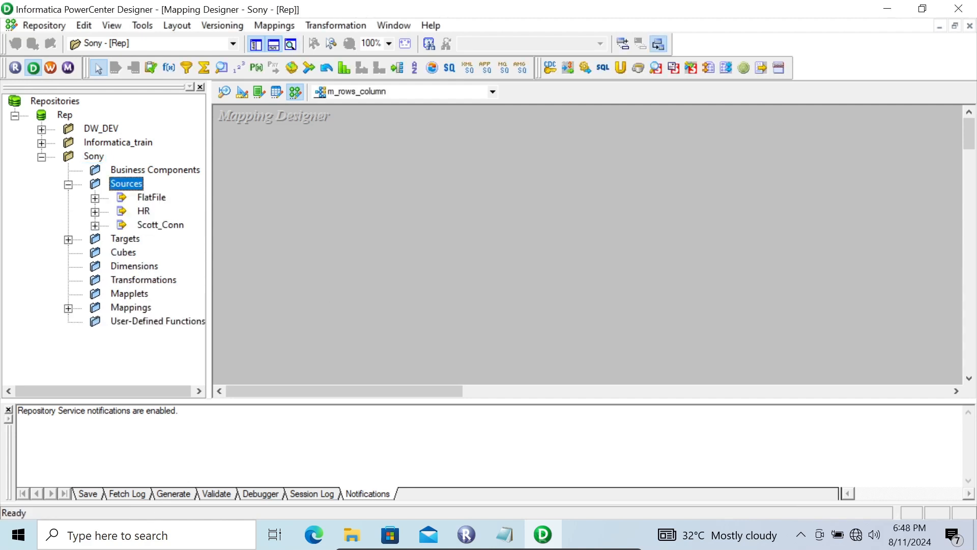
double_click(152, 198)
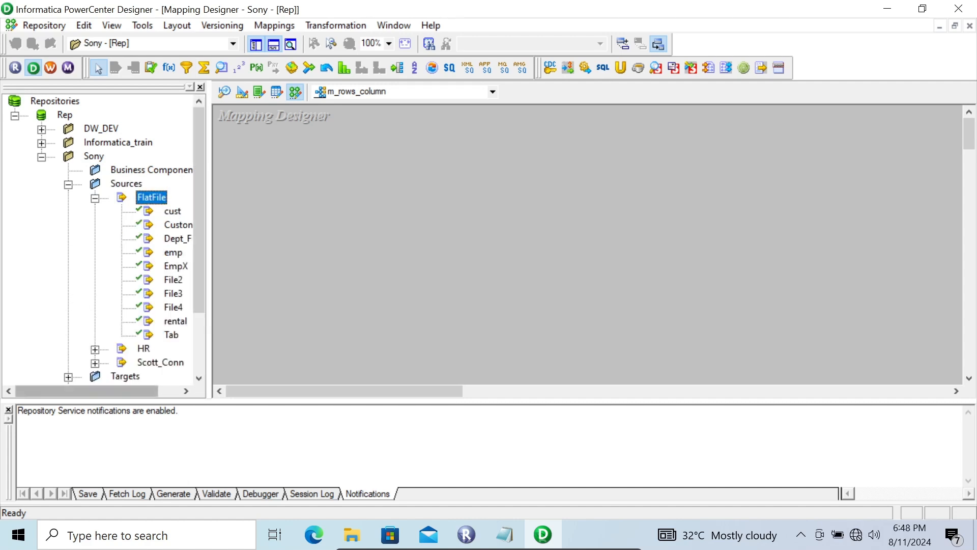
left_click_drag(117, 391, 142, 391)
left_click_drag(143, 334, 285, 141)
Step: Preview the Tab source's data from Tab.csv in the dw_File folder, widening COL1 to read its values, and close the preview
right_click(285, 140)
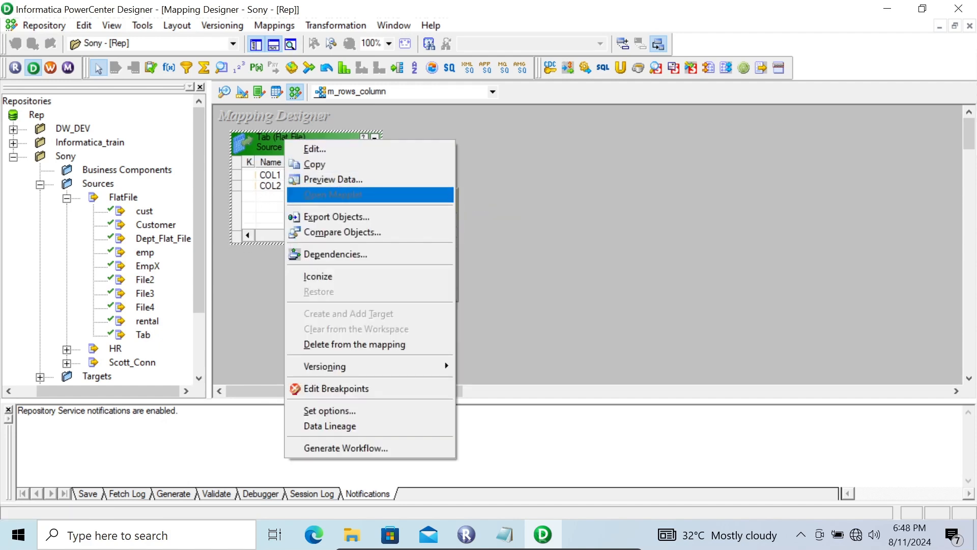
left_click(333, 179)
left_click(595, 135)
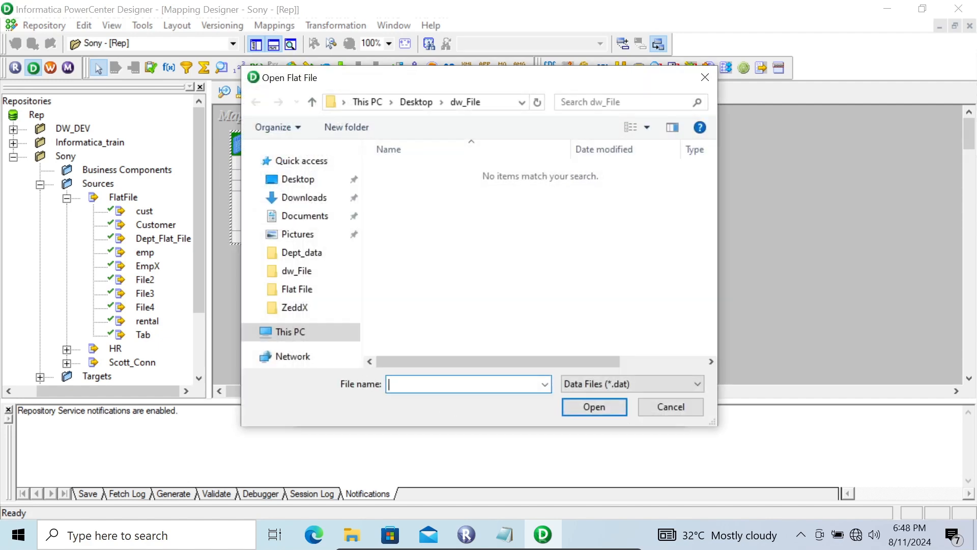
left_click(633, 383)
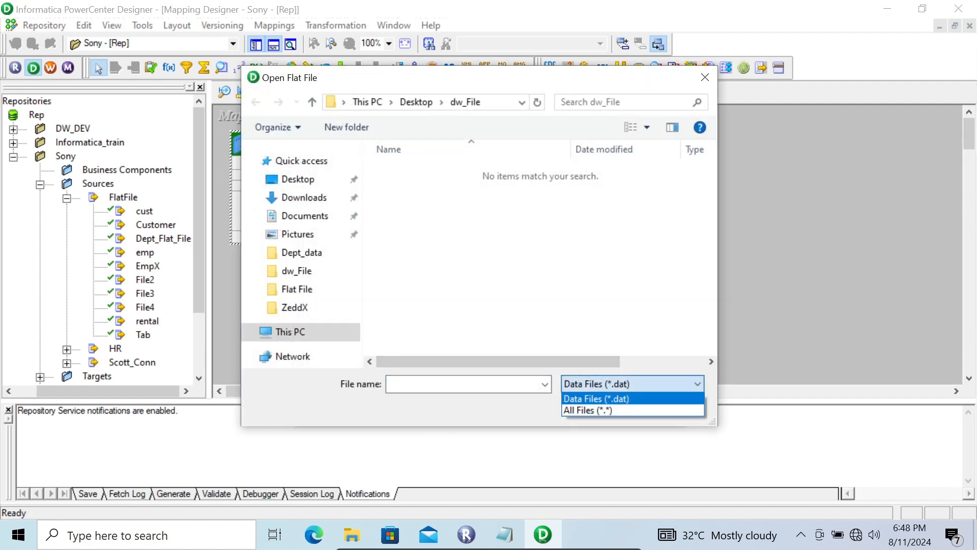
left_click(621, 410)
left_click(400, 203)
left_click(594, 407)
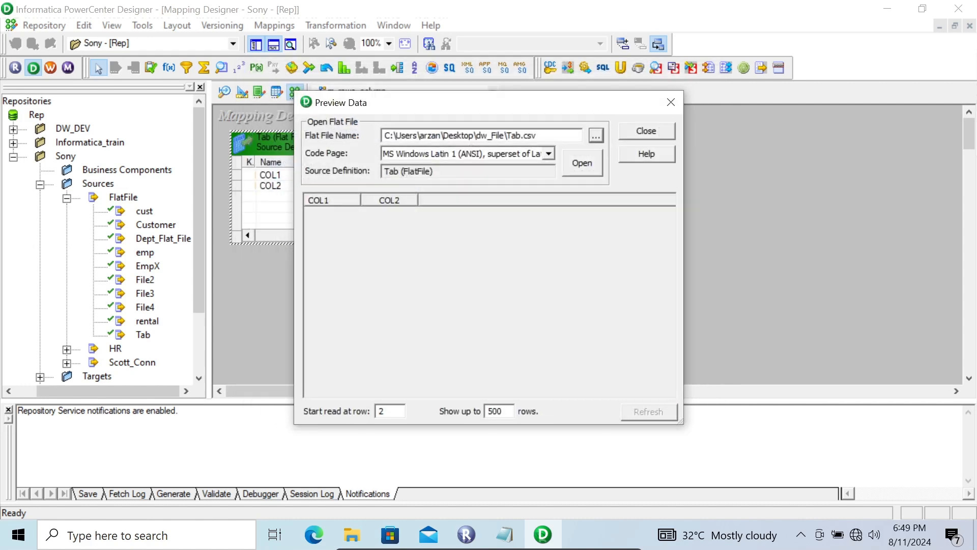
left_click(582, 163)
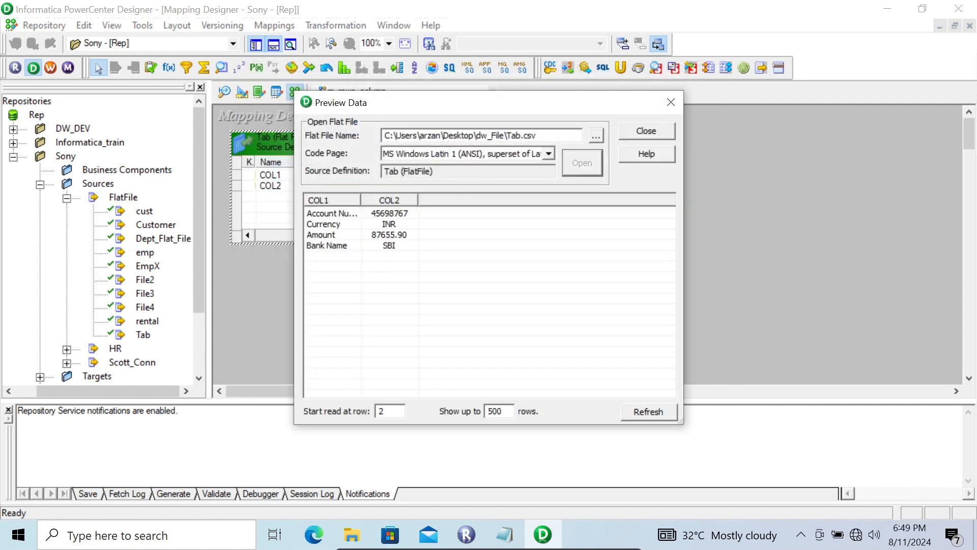
left_click_drag(360, 200, 391, 200)
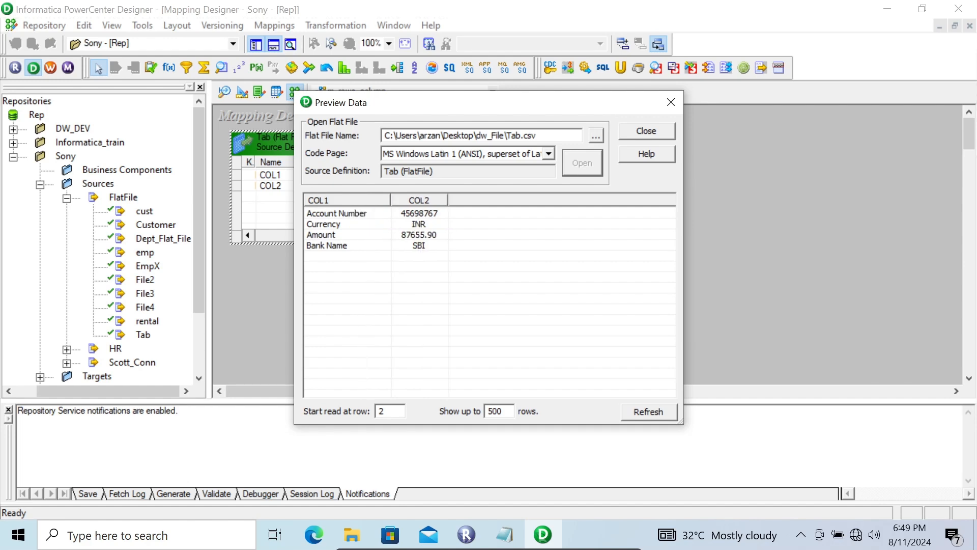
left_click(646, 130)
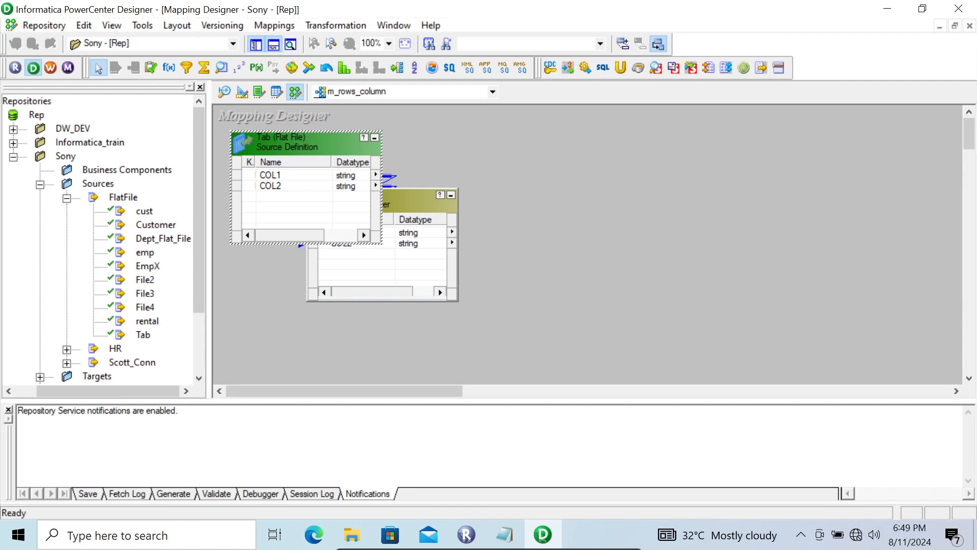
Step: Add an Expression transformation to the mapping and link COL1 and COL2 from the SQ_Tab source qualifier into it
left_click(170, 68)
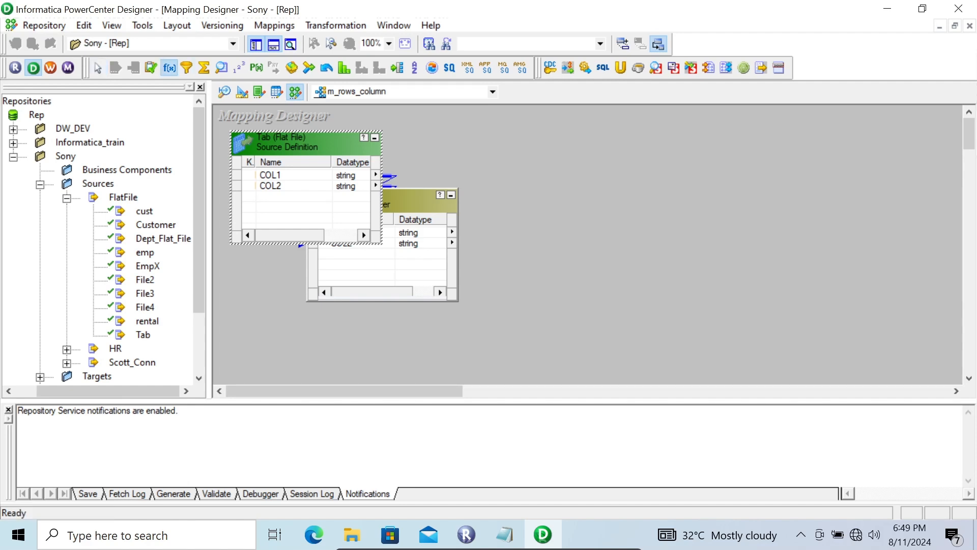
left_click(523, 169)
left_click(410, 243)
right_click(410, 243)
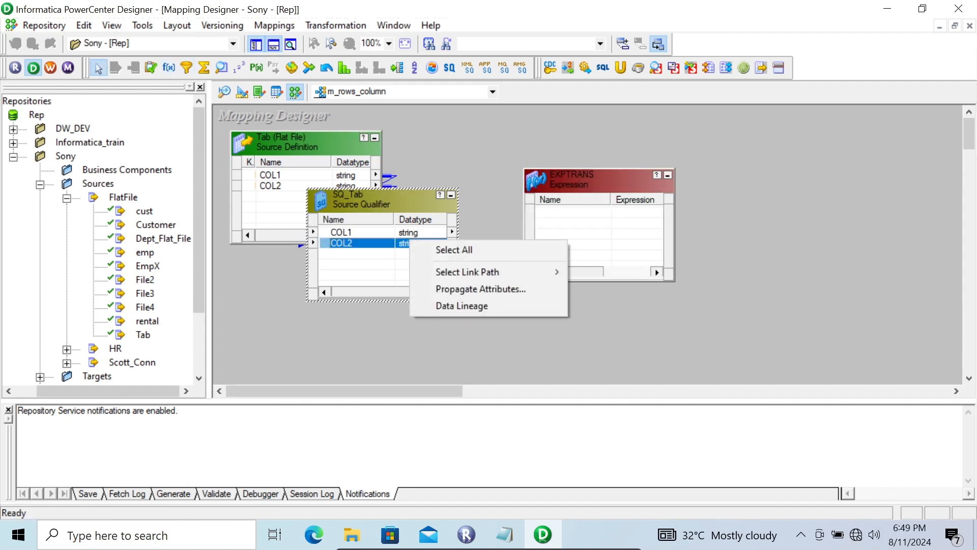
left_click(453, 250)
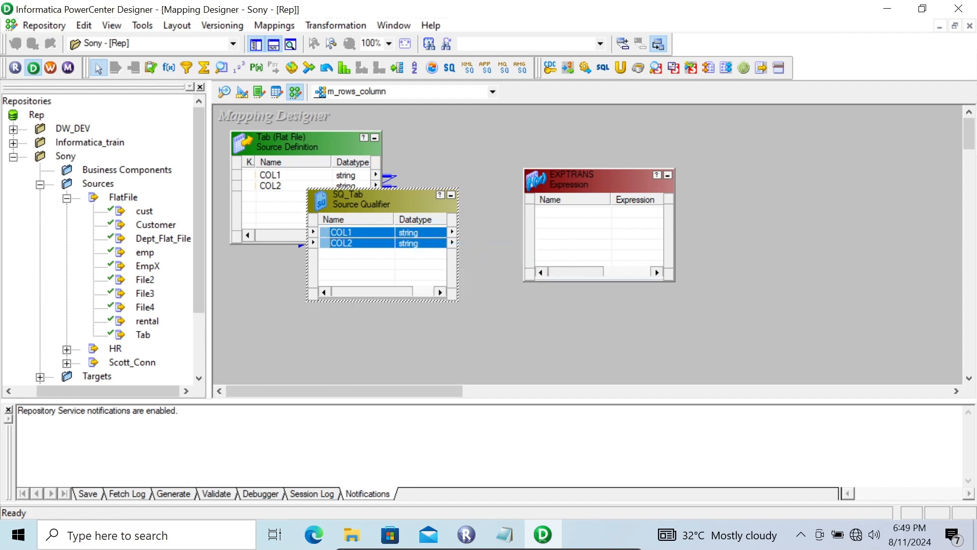
left_click_drag(356, 237, 558, 224)
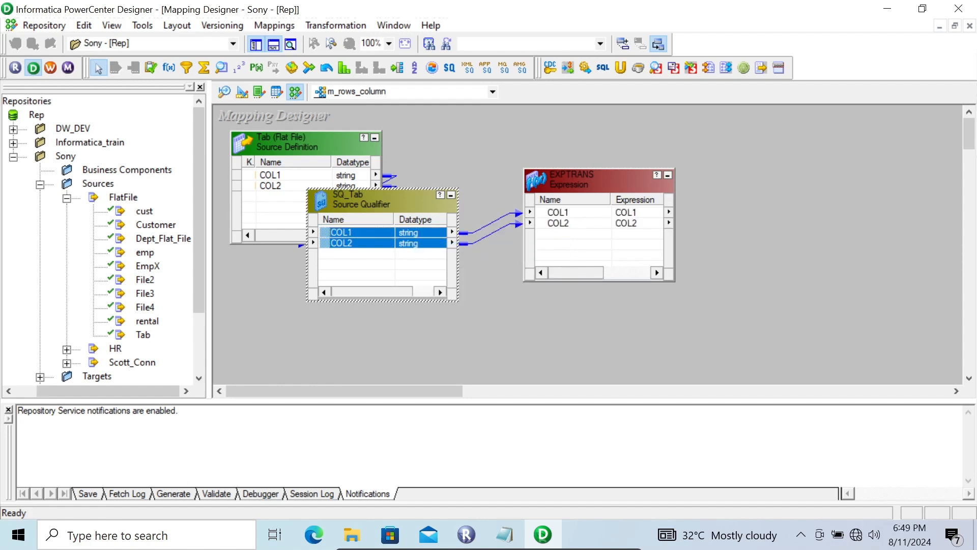
Step: Open the Expression transformation's port list and add four new ports below COL2
double_click(566, 182)
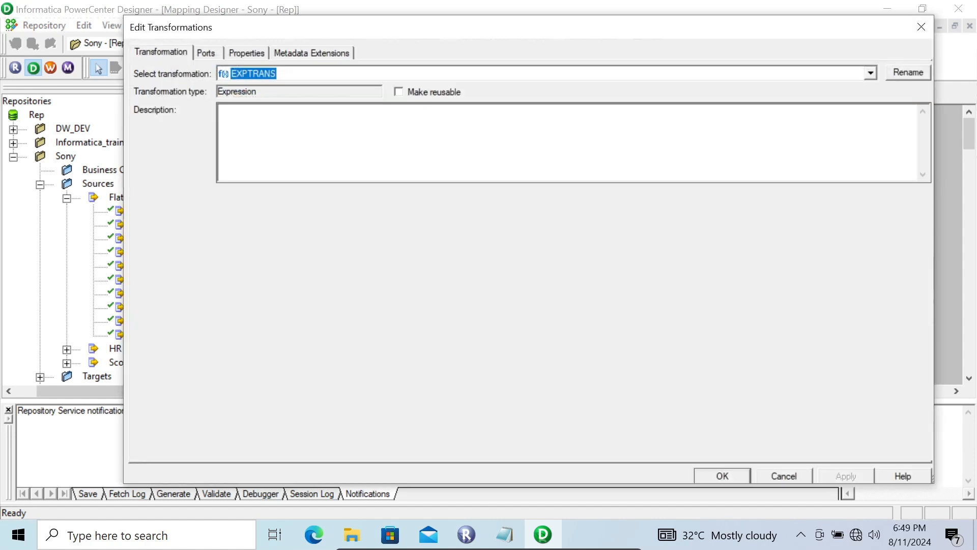
left_click(206, 53)
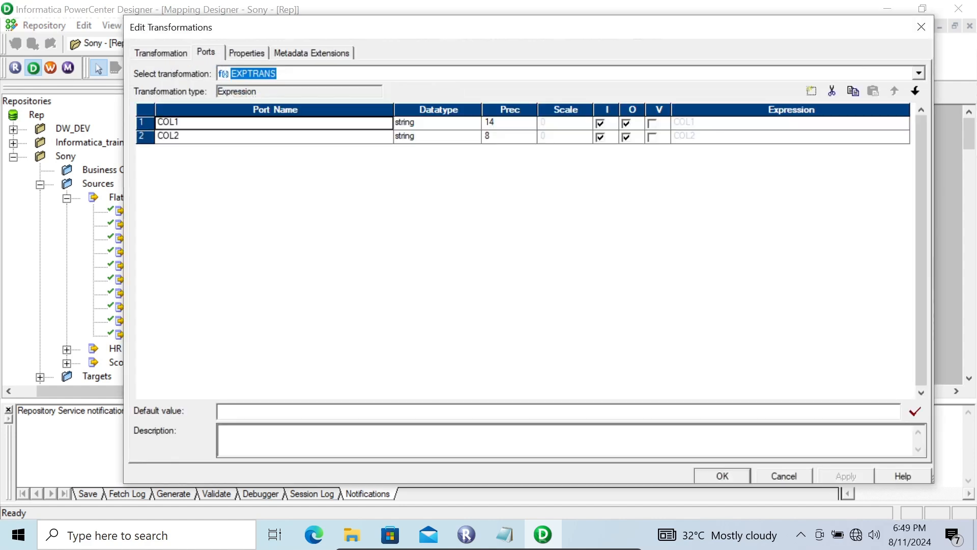
left_click(237, 136)
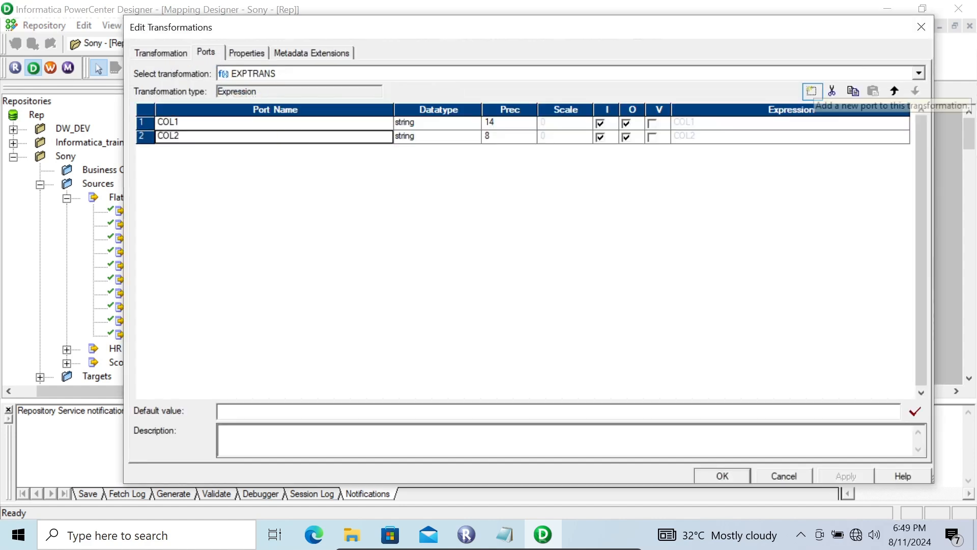
left_click(812, 92)
left_click(812, 92)
left_click(812, 91)
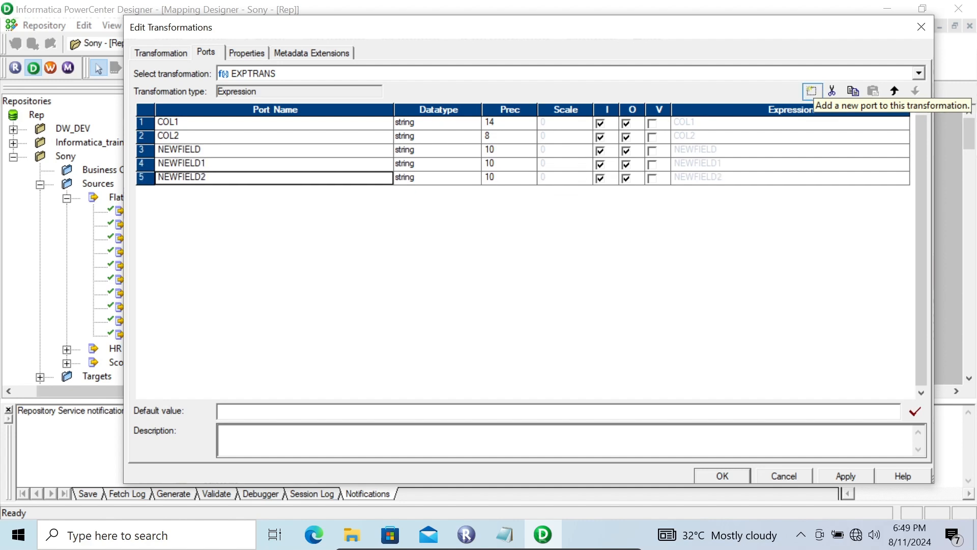
left_click(811, 91)
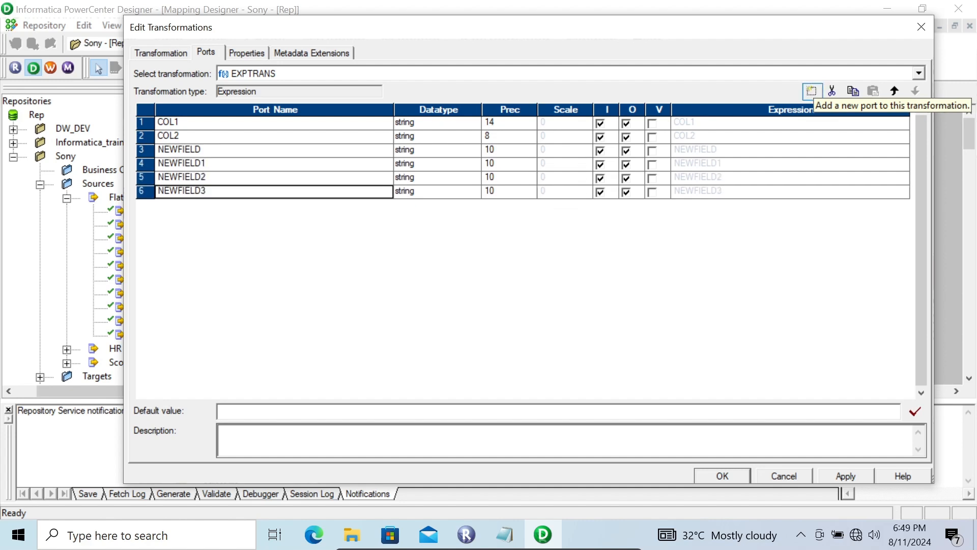
Step: Set the datatype of NEWFIELD and NEWFIELD2 to double, keeping NEWFIELD1 as string
left_click(473, 150)
left_click(473, 150)
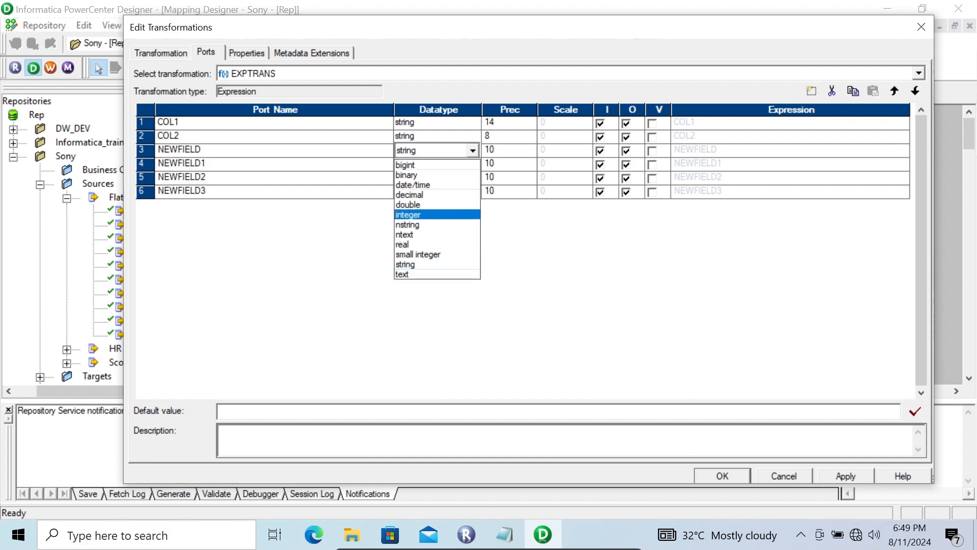
left_click(412, 204)
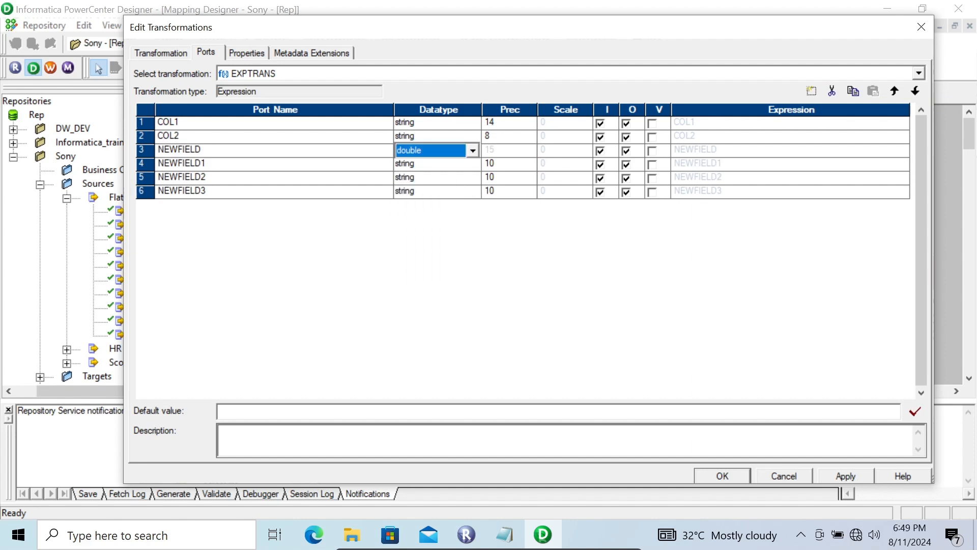
left_click(473, 164)
left_click(473, 164)
left_click(473, 164)
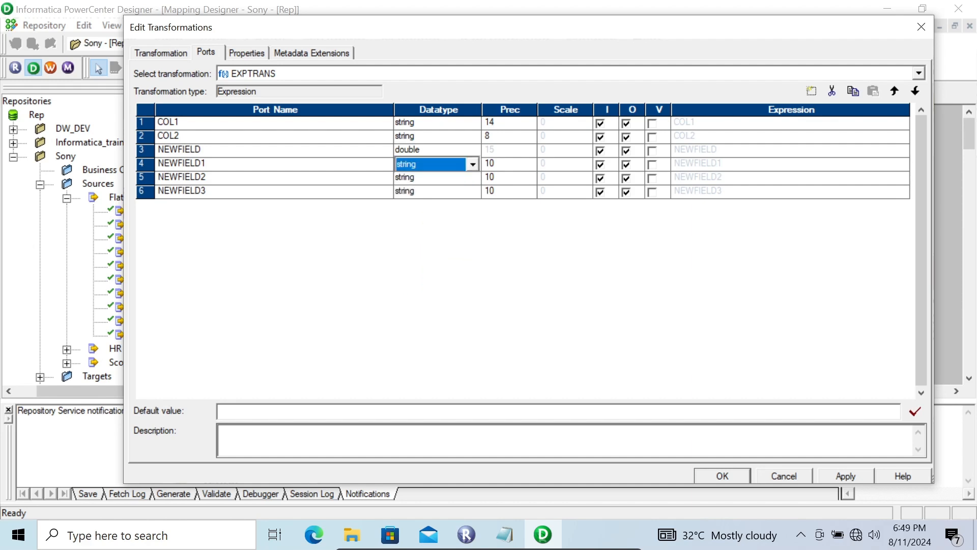
left_click(473, 179)
left_click(473, 178)
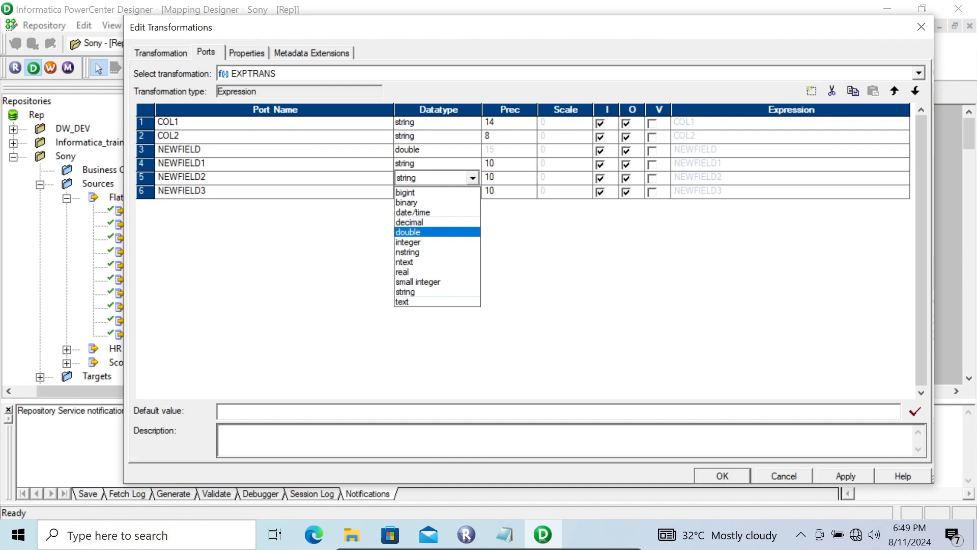
left_click(414, 232)
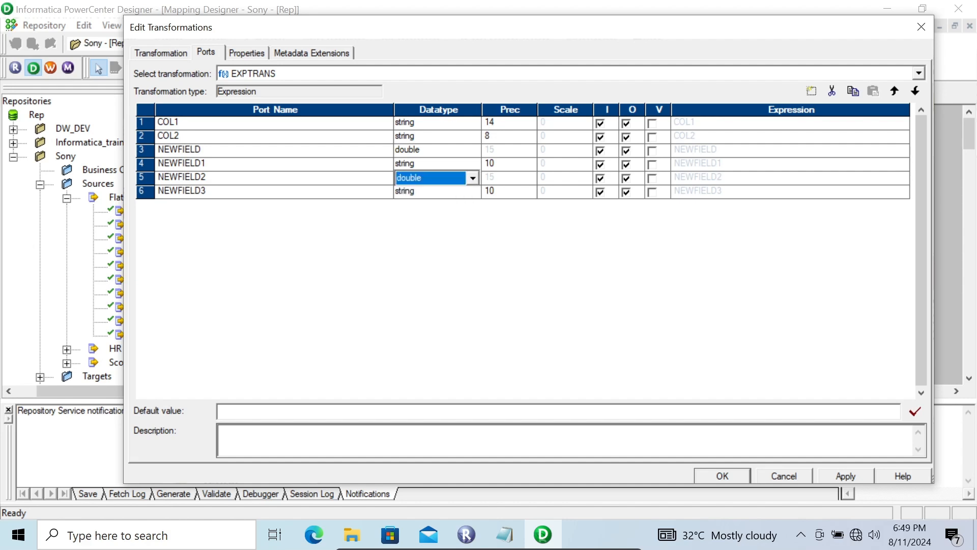
Step: Rename the NEWFIELD port to o_acc_number
left_click(207, 150)
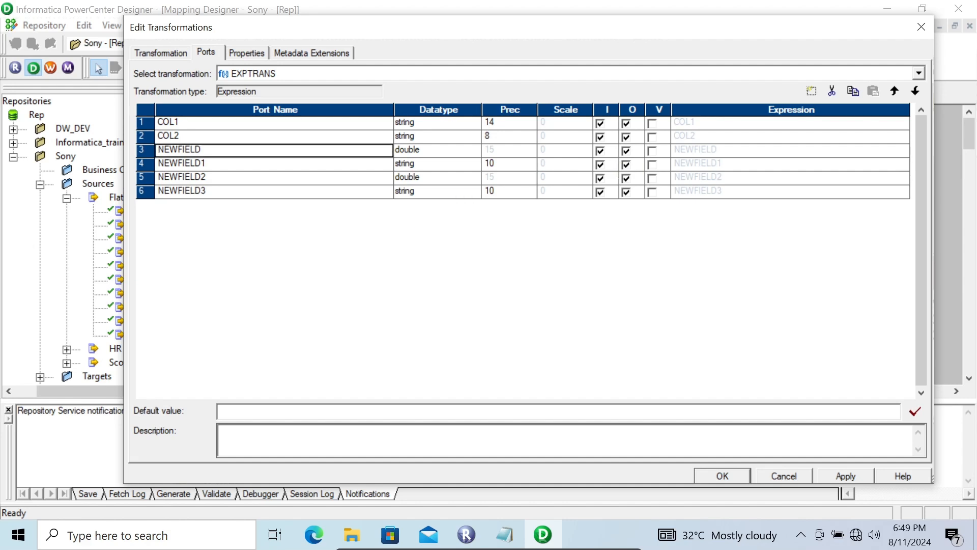
key("BackSpace")
key("BackSpace")
key("BackSpace")
key("BackSpace")
key("BackSpace")
key("BackSpace")
key("BackSpace")
key("BackSpace")
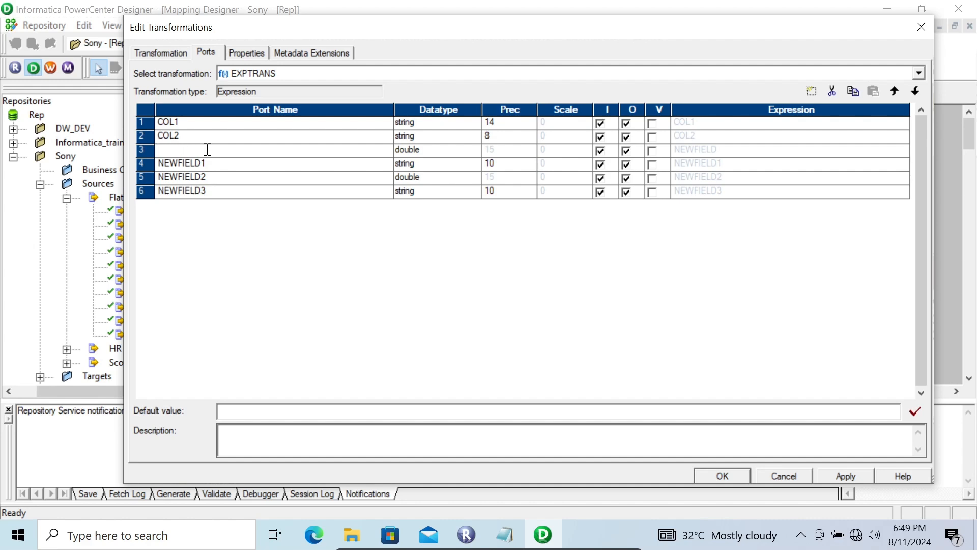
type("o_acc_number")
Step: Rename the NEWFIELD1 port to o_currency
left_click(211, 163)
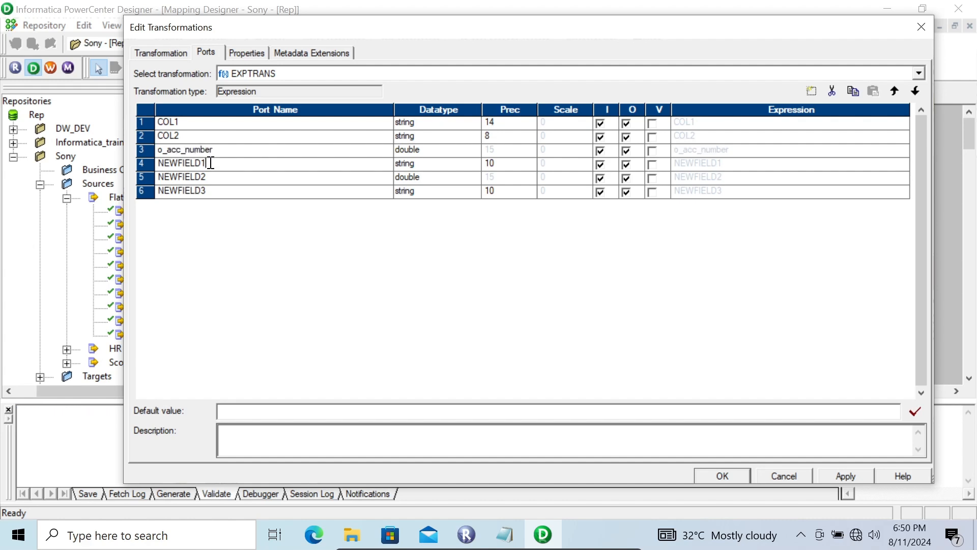
key("BackSpace")
key("BackSpace")
key("BackSpace")
key("BackSpace")
key("BackSpace")
key("BackSpace")
key("BackSpace")
key("BackSpace")
key("BackSpace")
type("o_currency")
key("Return")
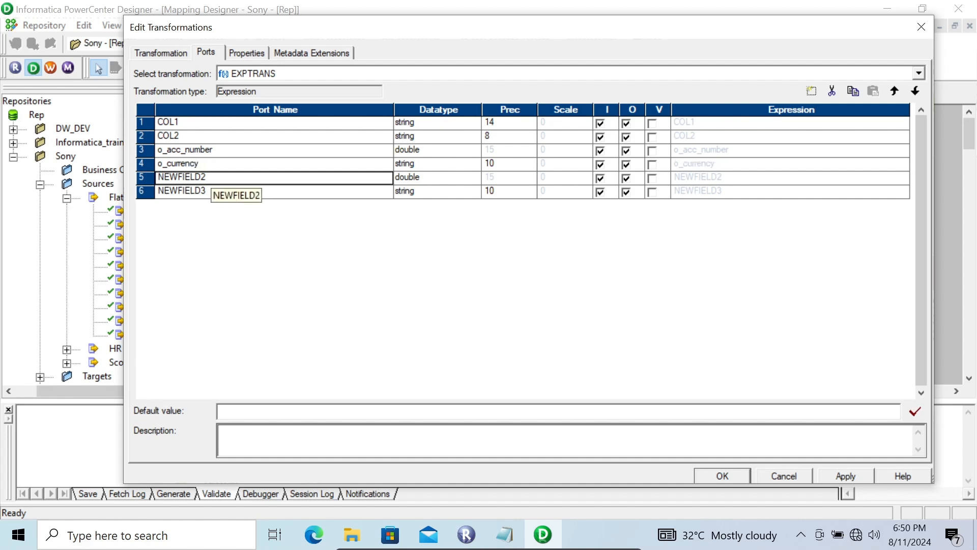
Step: Rename the NEWFIELD2 port to o_amount
left_click(176, 178)
double_click(176, 178)
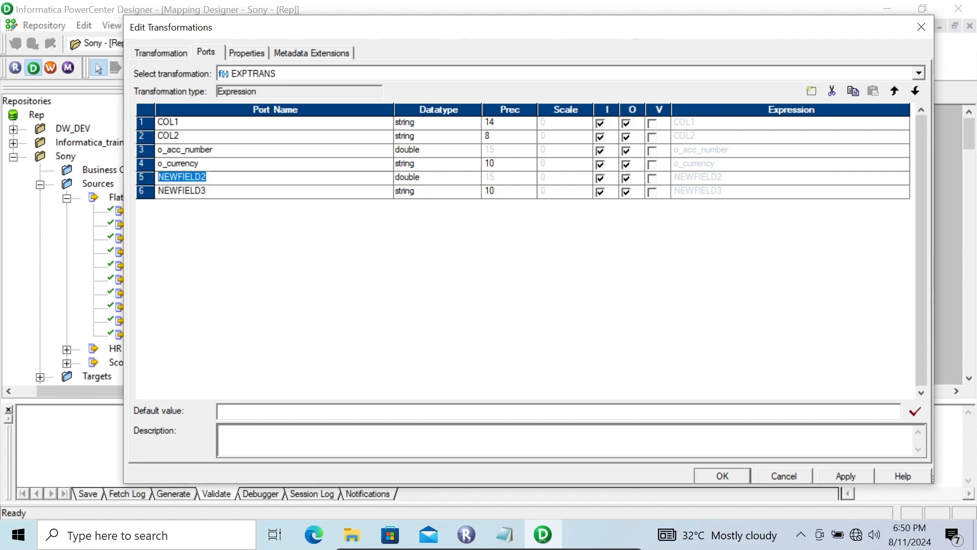
type("o_amount")
Step: Rename the NEWFIELD3 port to o_bank_name
left_click(206, 193)
key("BackSpace")
key("BackSpace")
key("BackSpace")
key("BackSpace")
key("BackSpace")
key("BackSpace")
key("BackSpace")
key("BackSpace")
key("BackSpace")
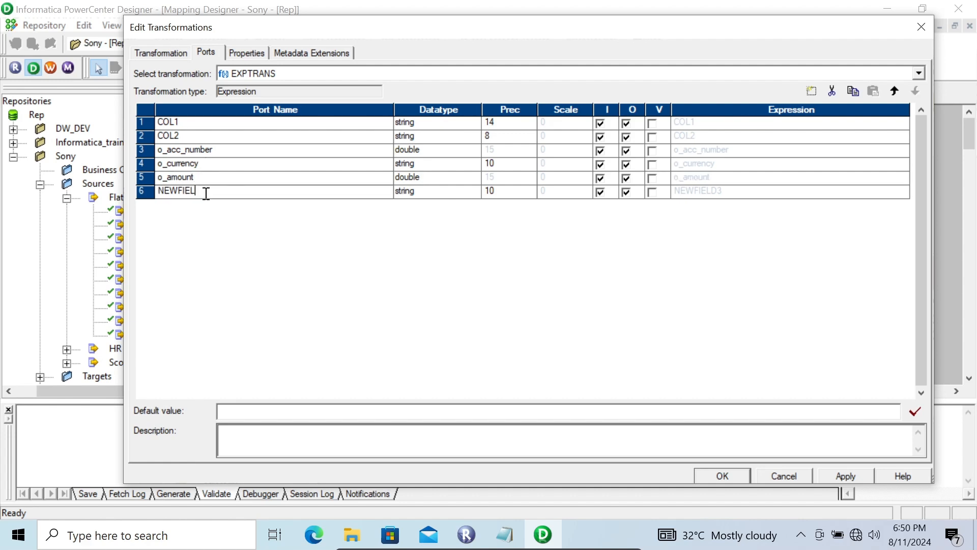
type("o_bank_name")
Step: Make o_acc_number, o_currency, o_amount and o_bank_name output-only ports by turning off their input option
left_click(600, 151)
left_click(601, 165)
left_click(600, 179)
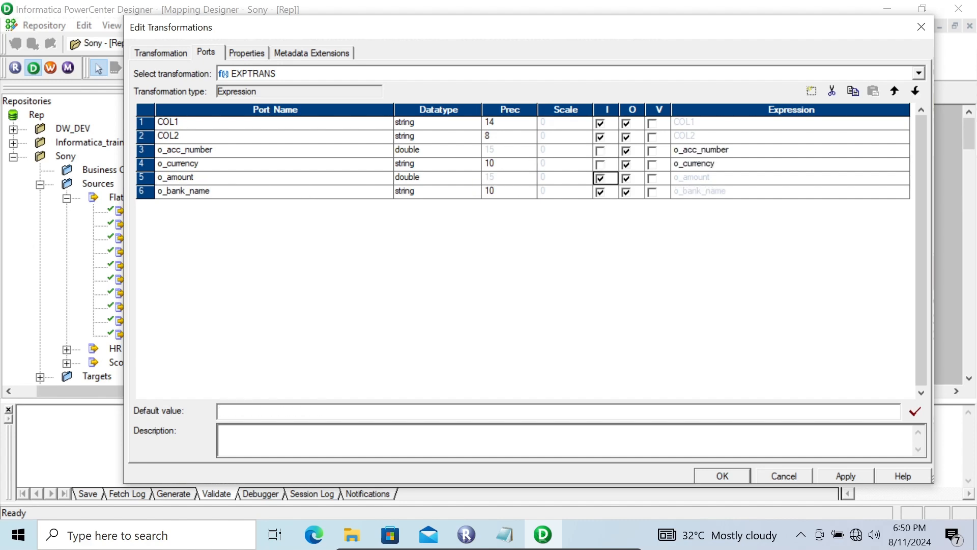
left_click(600, 192)
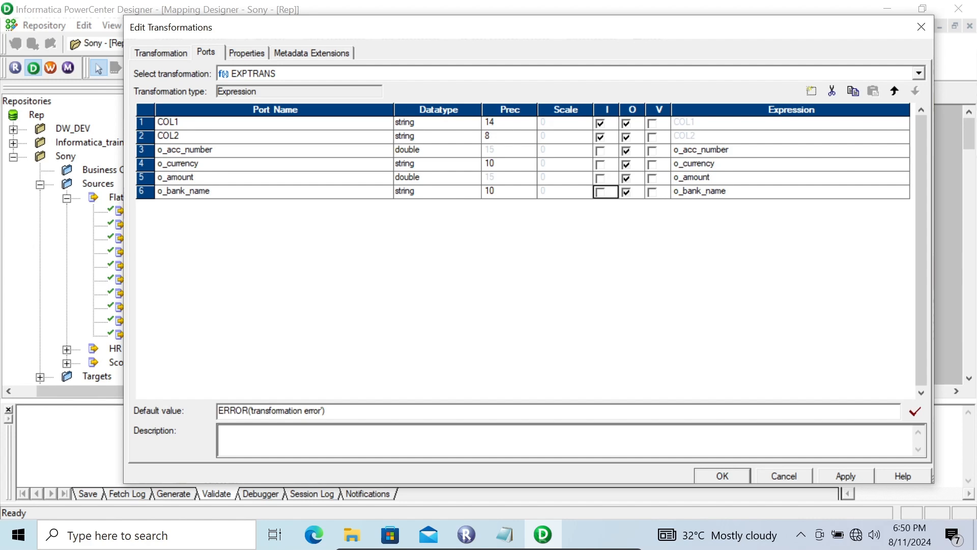
Step: Set the expression of the o_acc_number port to IIF(COL1='Account Number',COL2)
left_click(788, 150)
left_click(904, 151)
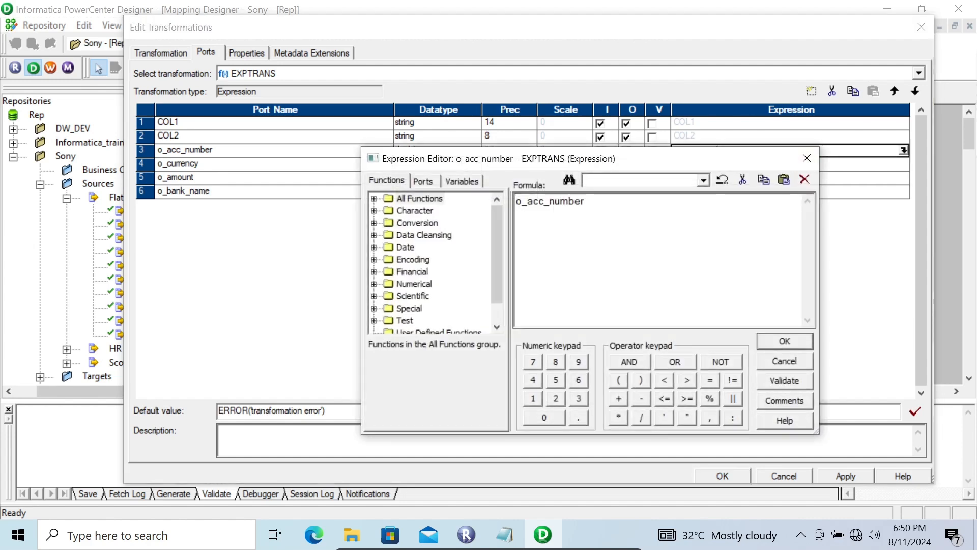
key("ctrl+a")
type("IIF(COL1")
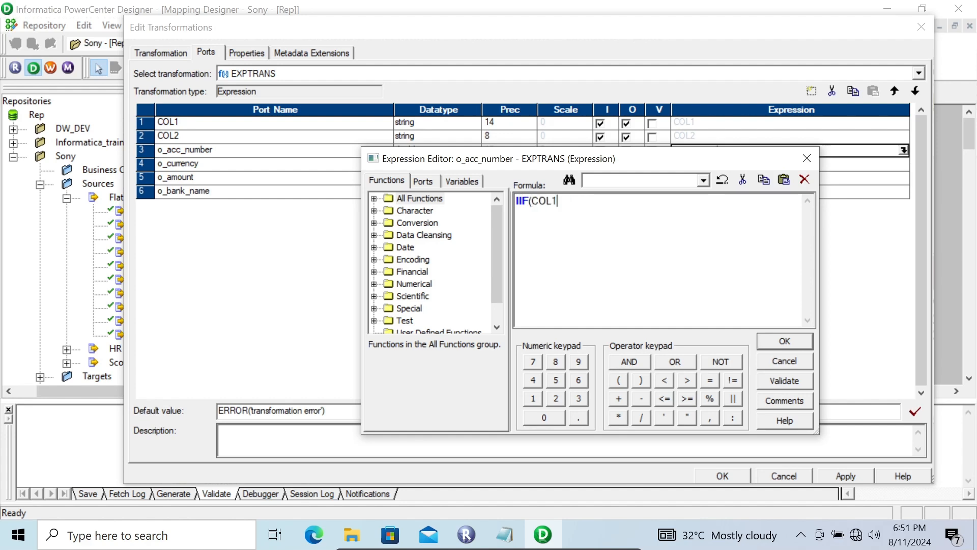
type("=")
type("'")
type("Ac")
type("oo")
key("BackSpace")
key("BackSpace")
type("count Num")
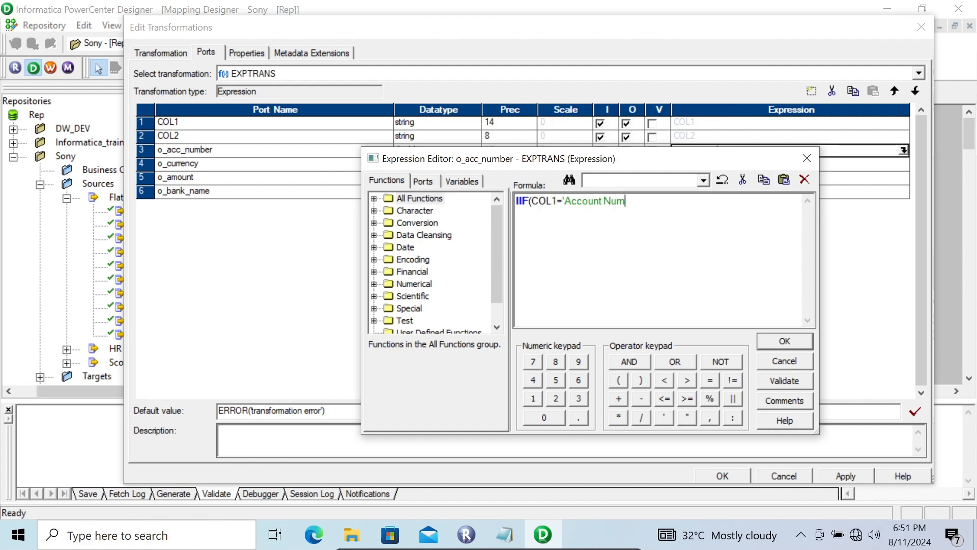
type("ber',")
left_click(423, 181)
double_click(421, 223)
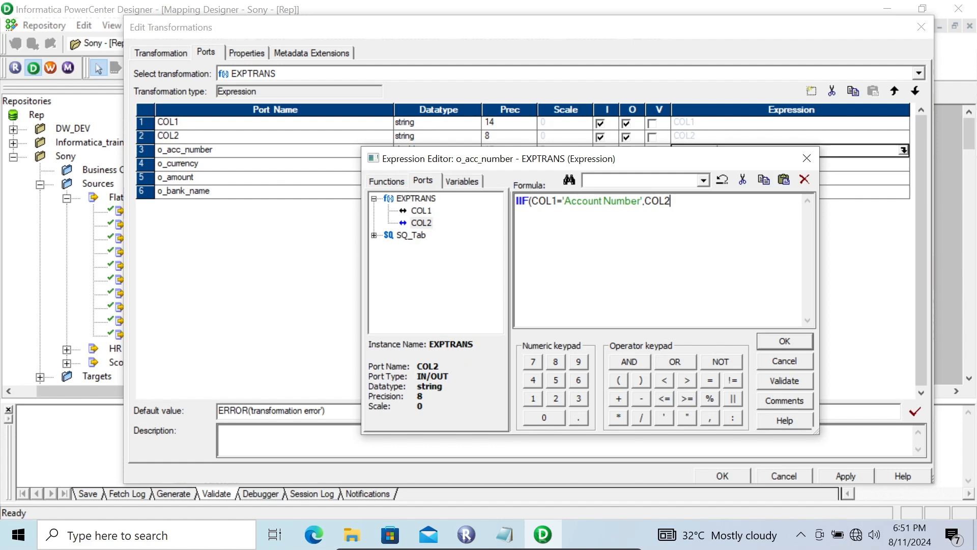
type(")")
left_click(784, 341)
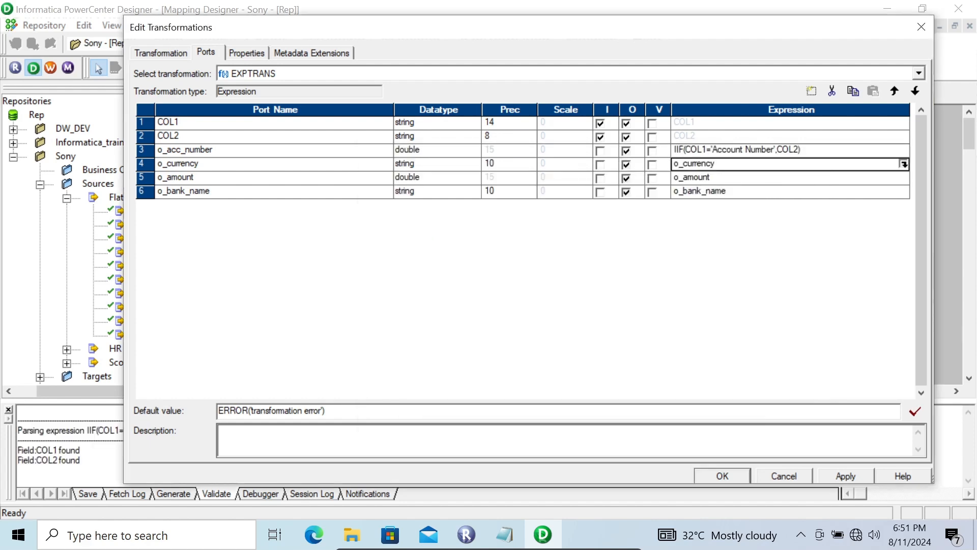
Step: Set the expression of the o_currency port to IIF(COL1='Currency',COL2)
left_click(904, 163)
left_click_drag(586, 210, 511, 209)
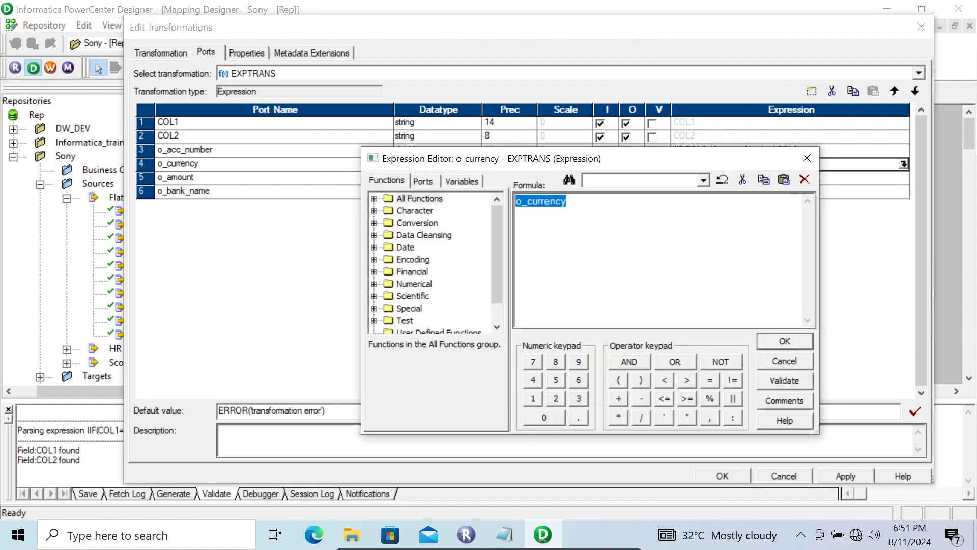
type("IIF(")
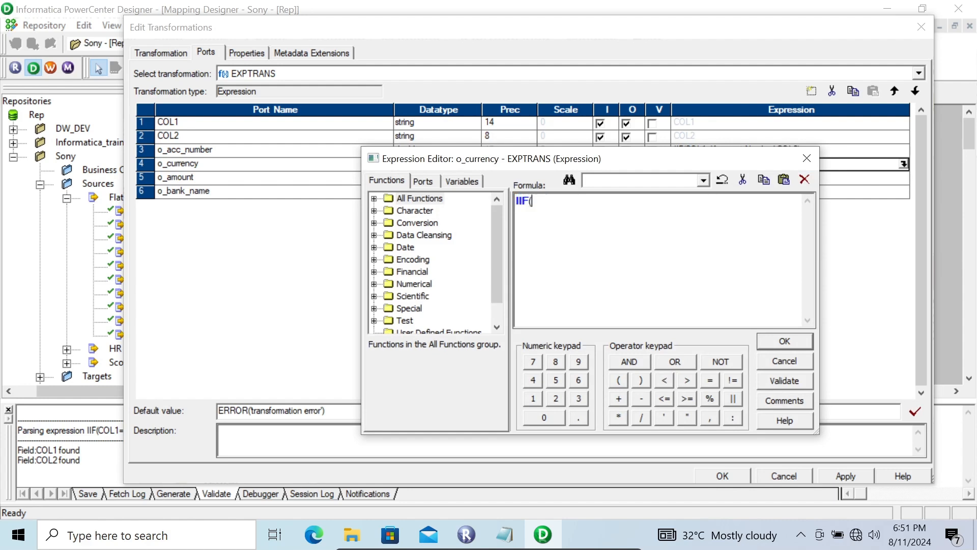
type("COL1='")
type("Currency',")
left_click(422, 181)
double_click(422, 223)
type(")")
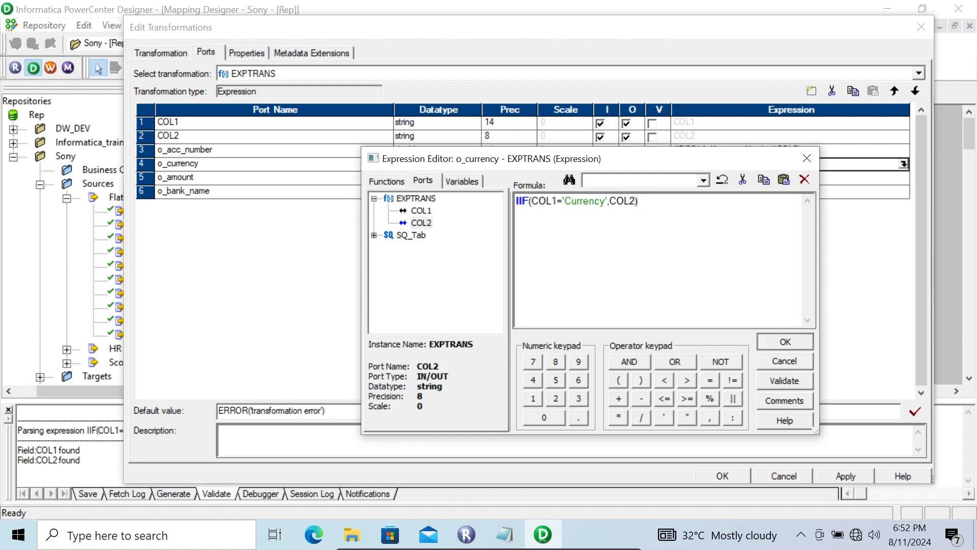
left_click(778, 340)
Step: Set the expression of the o_amount port to IIF(COL1='Amount',COL2)
left_click(789, 177)
left_click(903, 177)
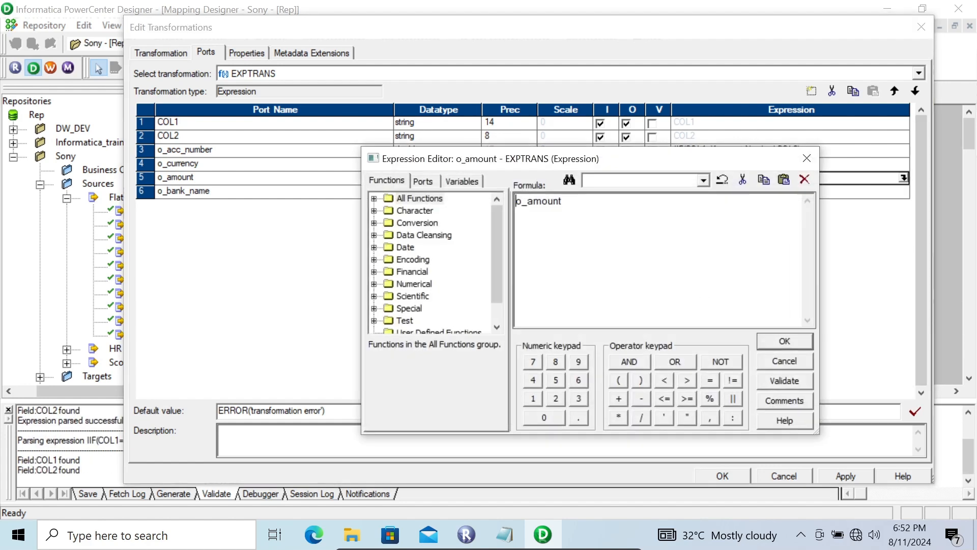
type("IIF(col")
key("BackSpace")
key("BackSpace")
key("BackSpace")
type("COL1='Amount',COL")
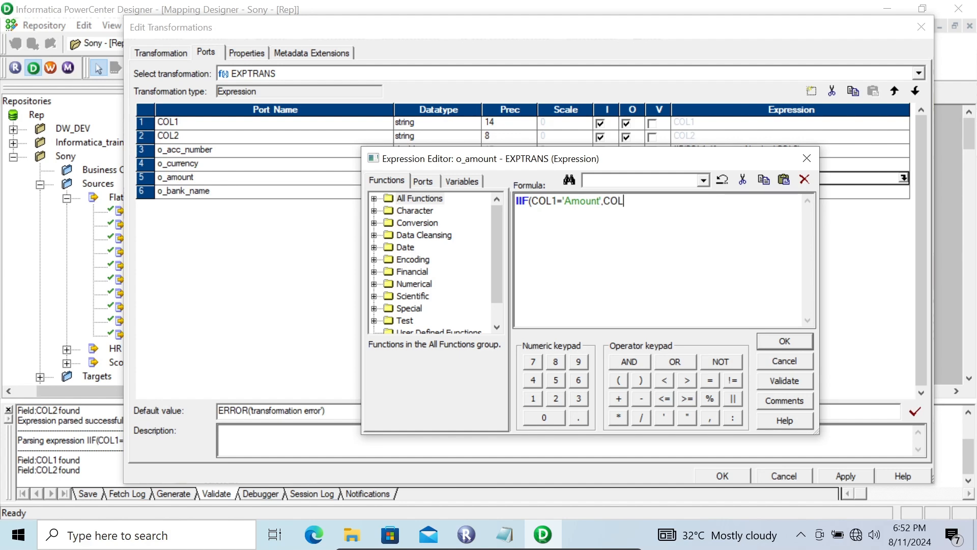
type("2)")
key("Return")
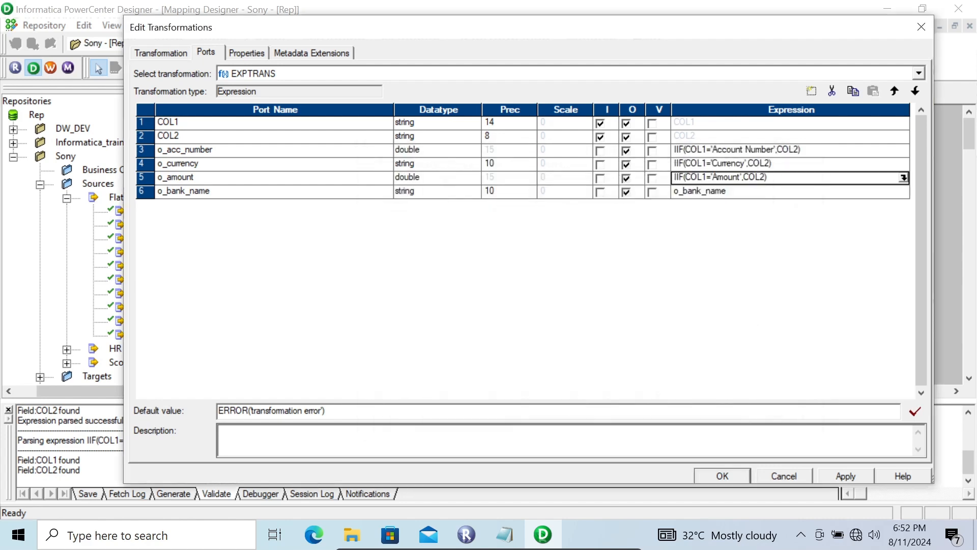
Step: Set the expression of the o_bank_name port to IIF(COL1='Bank Name',COL2), then apply the transformation's changes and close its editor
double_click(904, 191)
left_click_drag(671, 207, 510, 205)
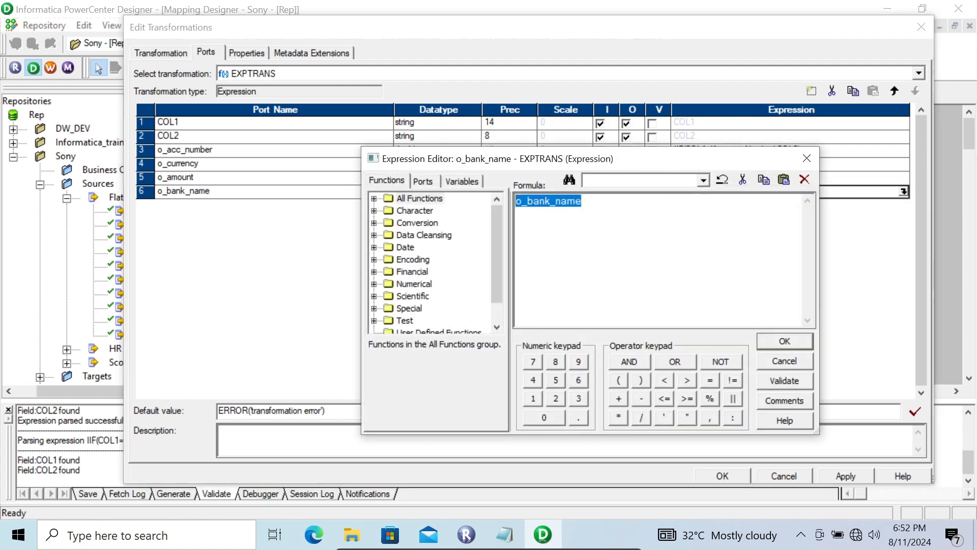
type("IIF(COL1=")
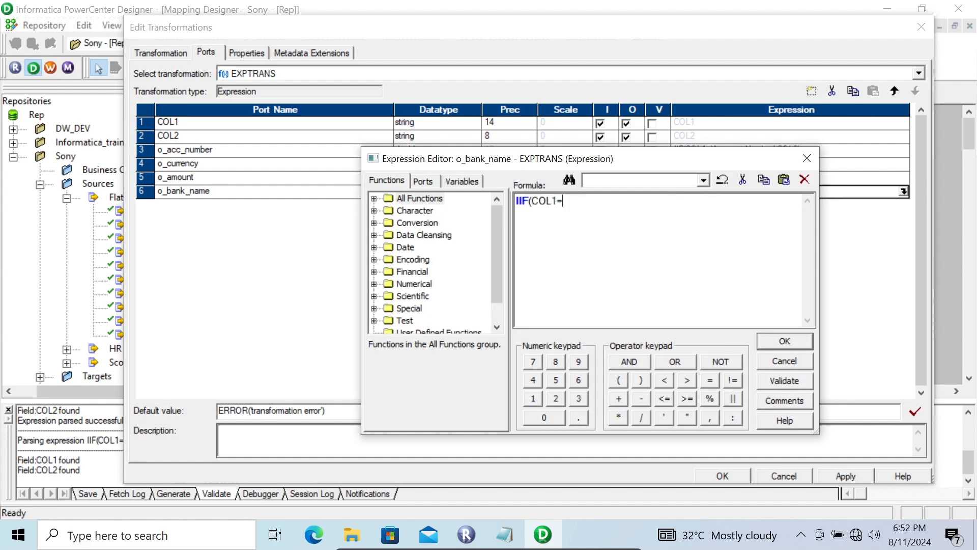
type("'Bank Name',")
left_click(423, 181)
double_click(421, 223)
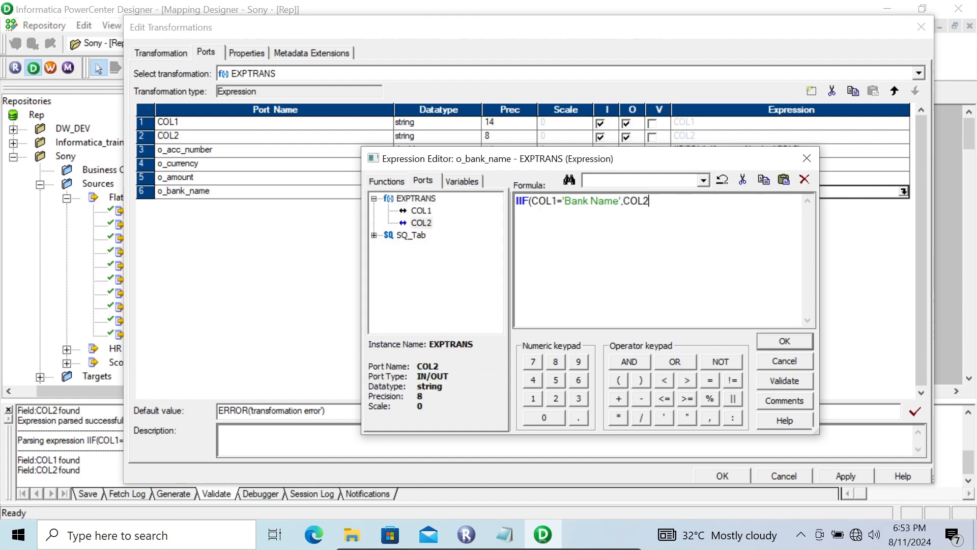
type(")")
left_click(784, 341)
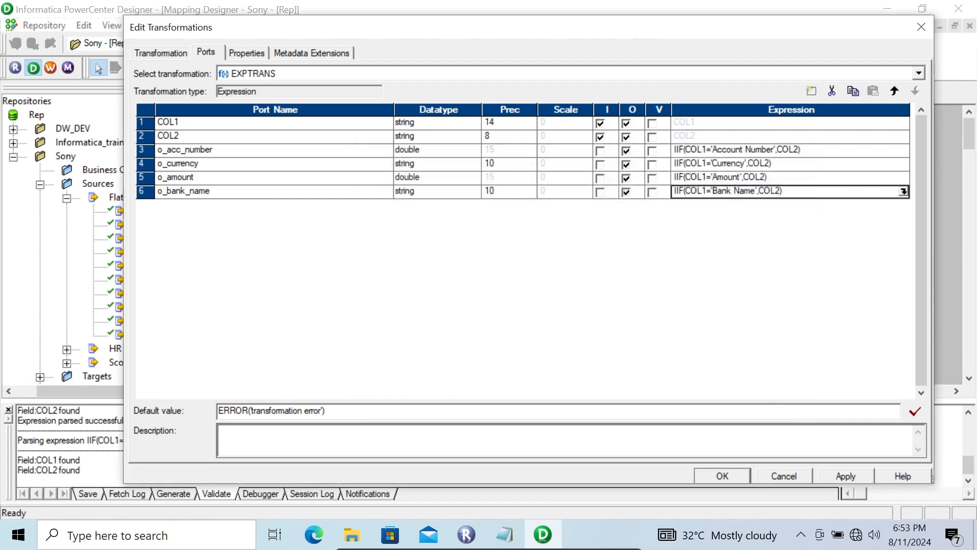
left_click(845, 476)
key("Return")
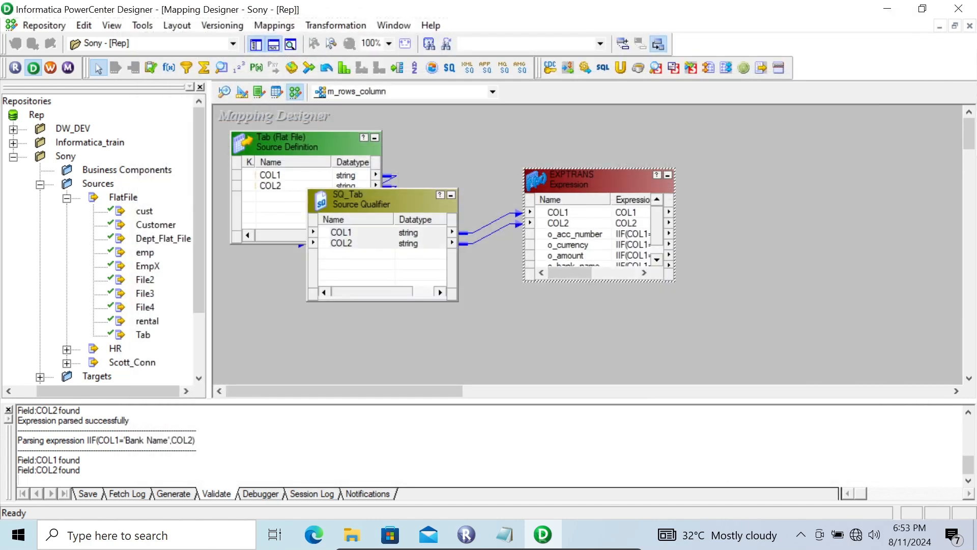
Step: Create a new target table named Cust_Flat_File with the Flat File database type in the Target Designer
left_click(243, 91)
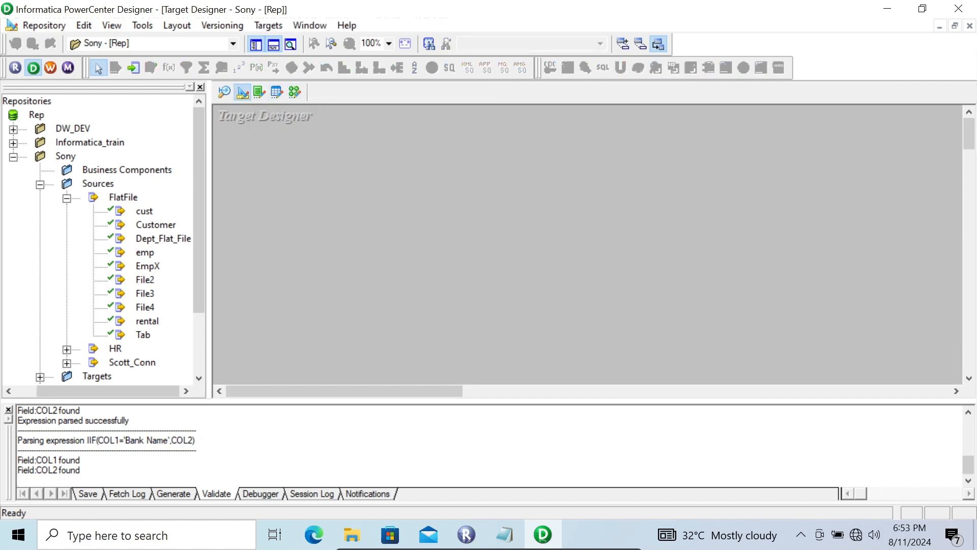
left_click(268, 25)
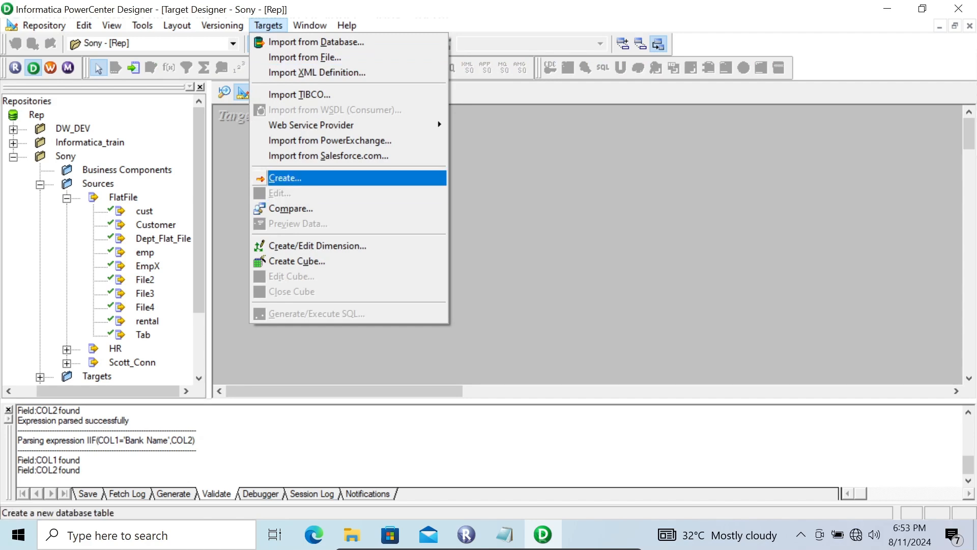
left_click(285, 178)
left_click(604, 267)
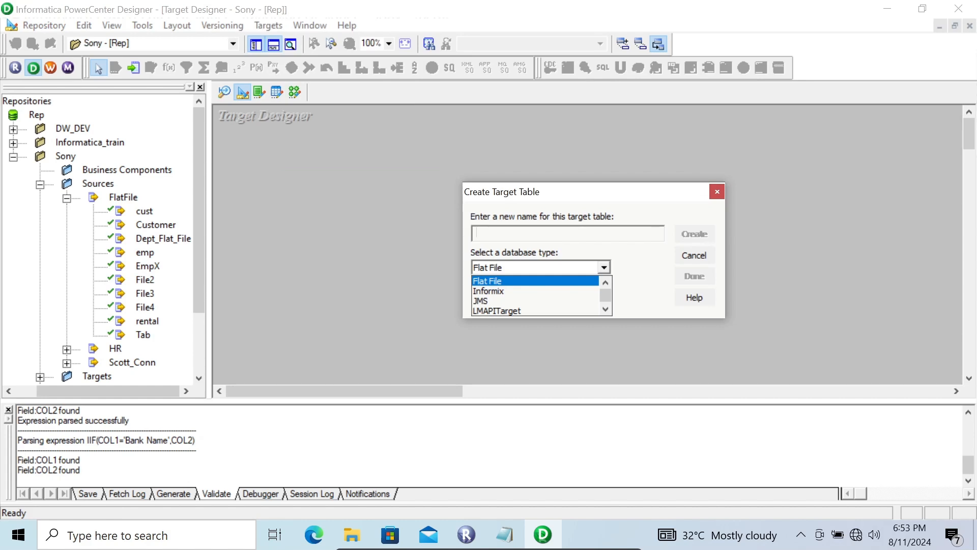
key("Return")
left_click(484, 234)
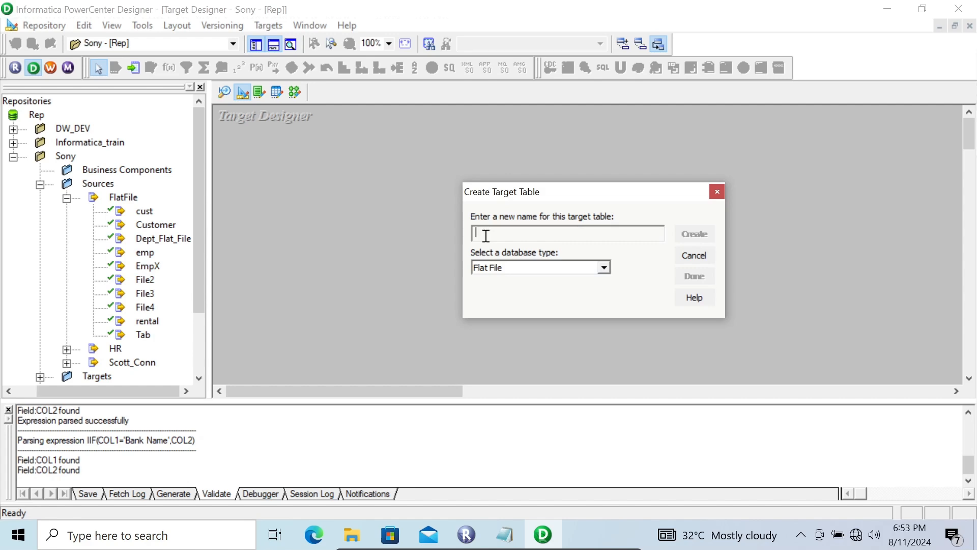
type("Cust_Flat_File")
key("Return")
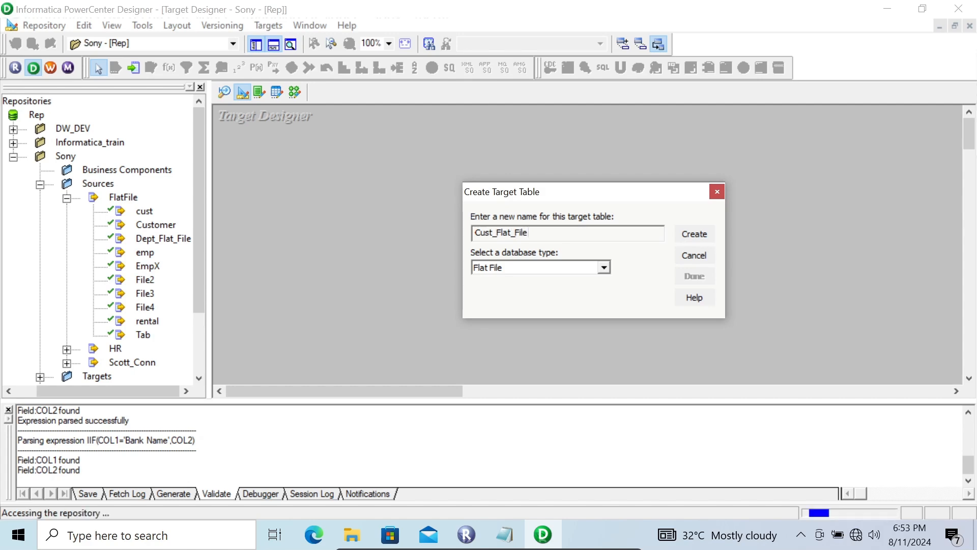
left_click(695, 276)
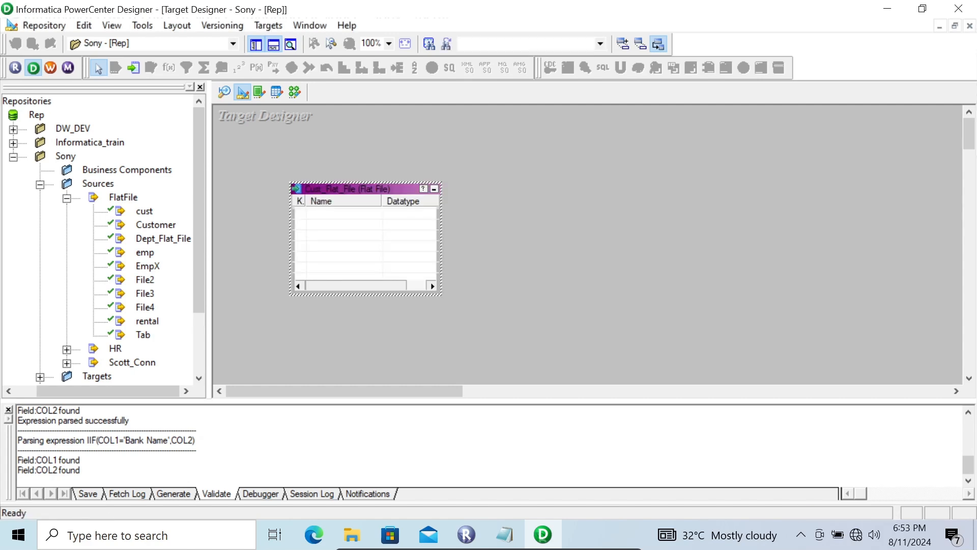
Step: Open the column list of the Cust_Flat_File target and add four new columns
double_click(337, 190)
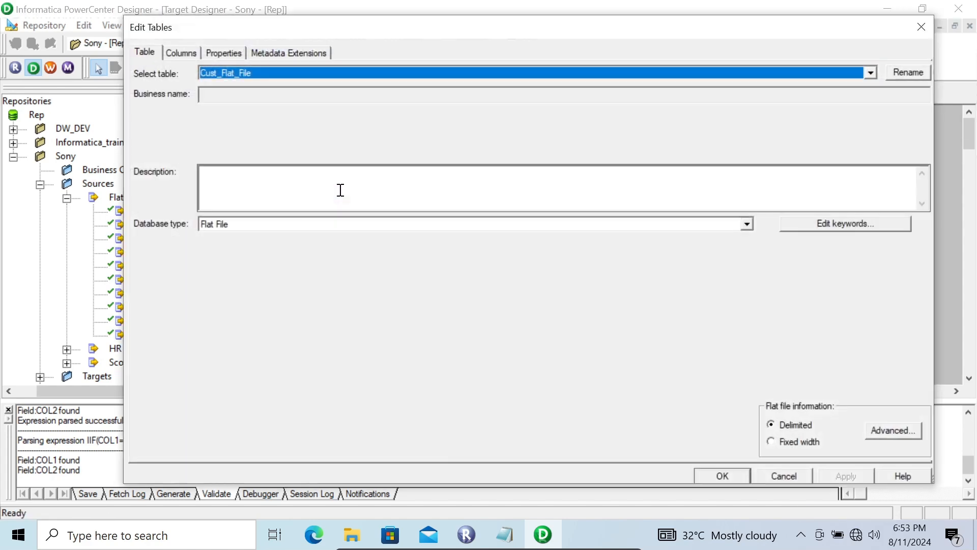
left_click(181, 53)
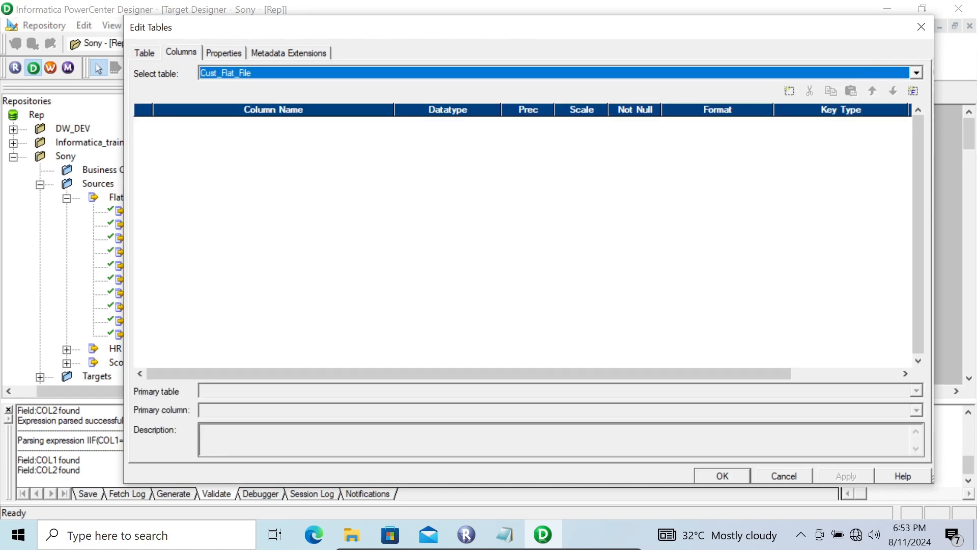
left_click(789, 91)
left_click(789, 91)
left_click(790, 91)
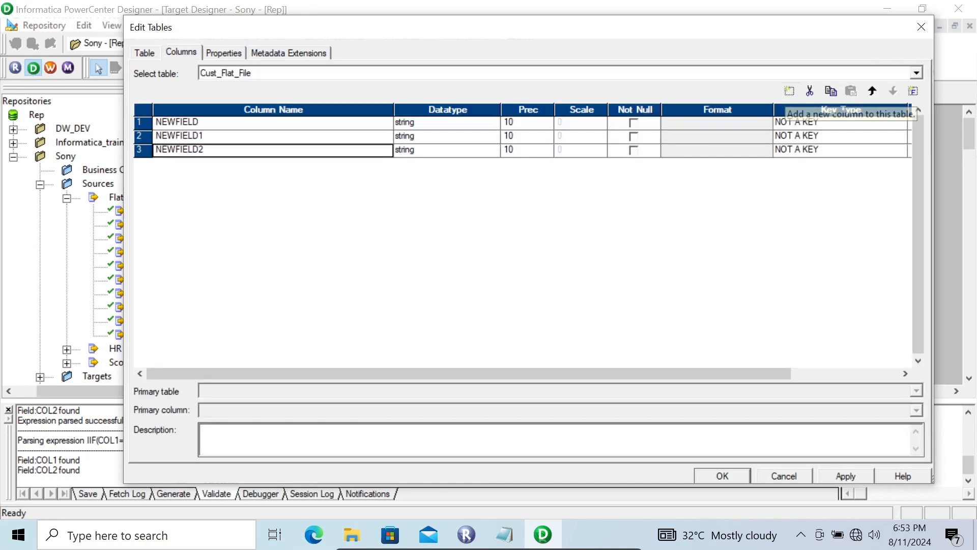
left_click(789, 91)
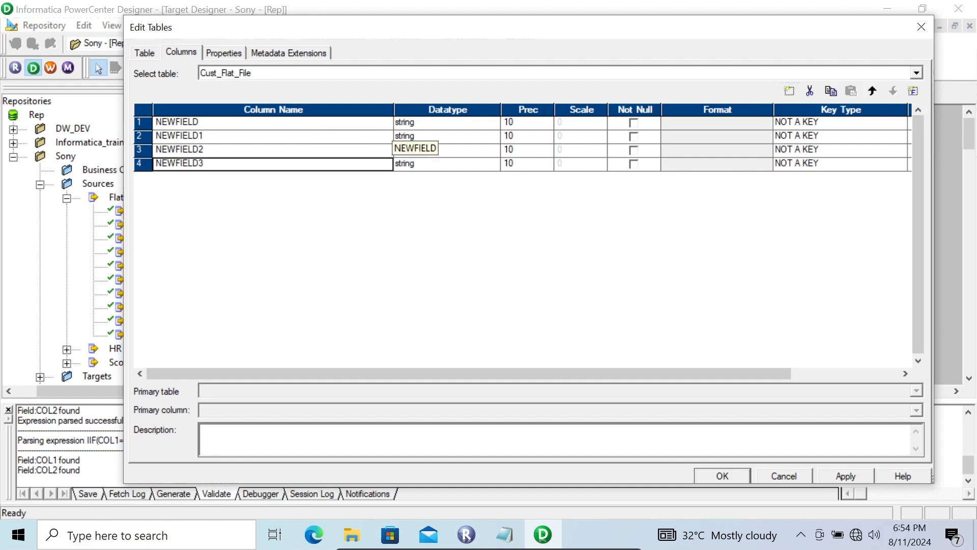
Step: Set the datatype of the first and third columns of the Cust_Flat_File target to double
left_click(486, 123)
left_click(492, 123)
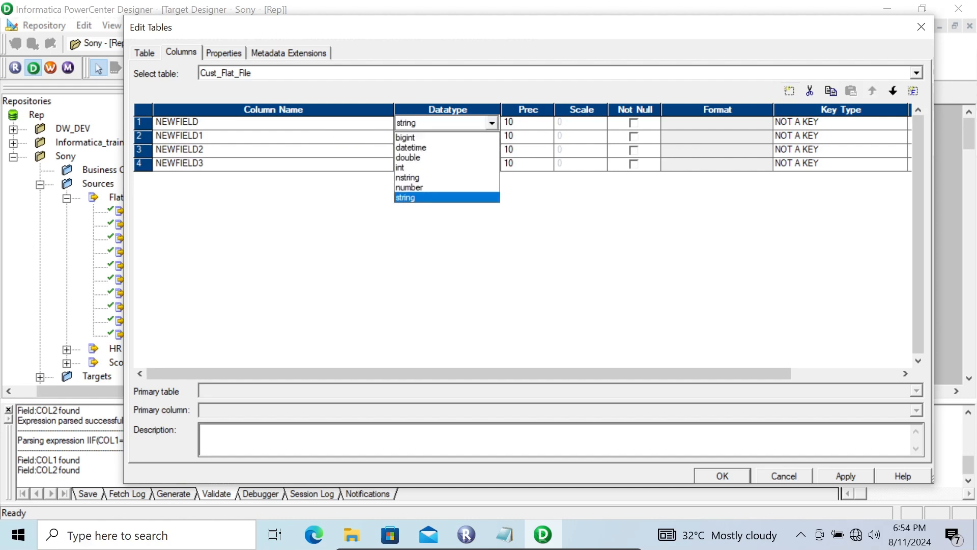
left_click(417, 158)
left_click(448, 150)
left_click(492, 150)
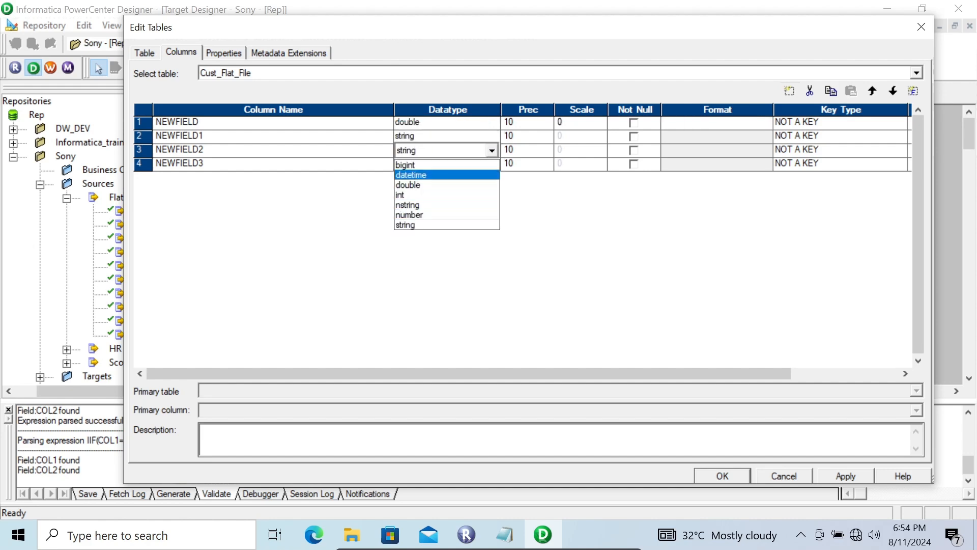
left_click(409, 184)
Step: Try to rename the first column as ACCOUNT NUMBER
left_click(204, 122)
left_click(203, 122)
left_click_drag(203, 122, 112, 122)
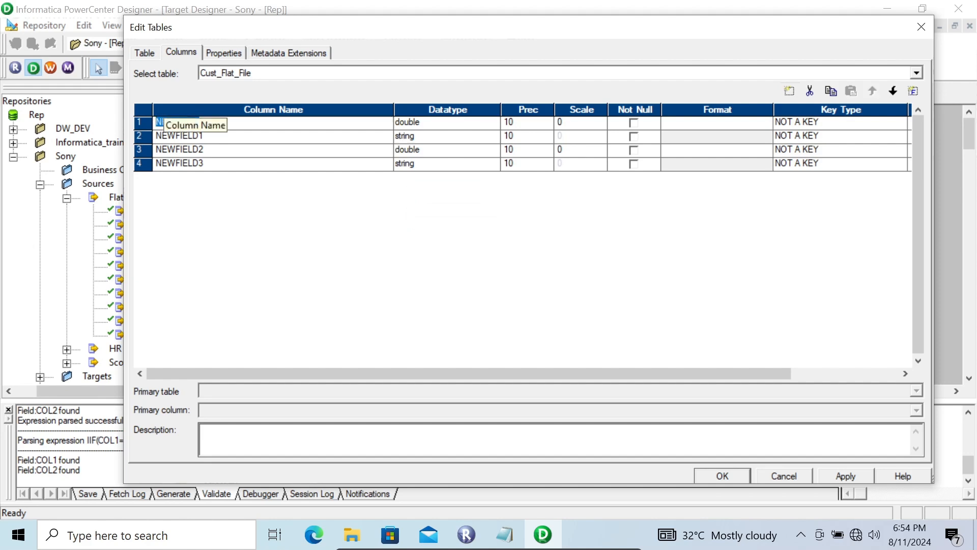
type("a")
key("BackSpace")
type("ACCOUNT NUMBER")
key("Return")
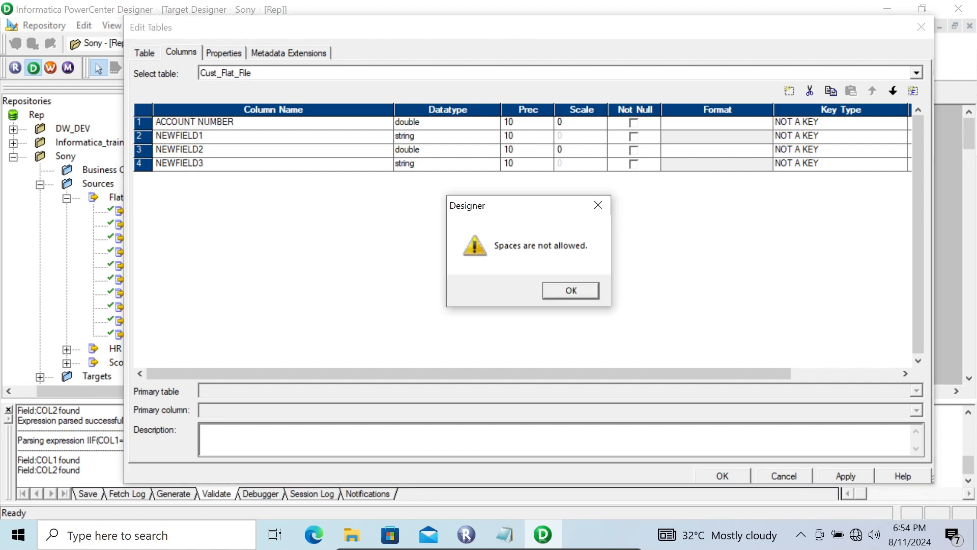
key("Return")
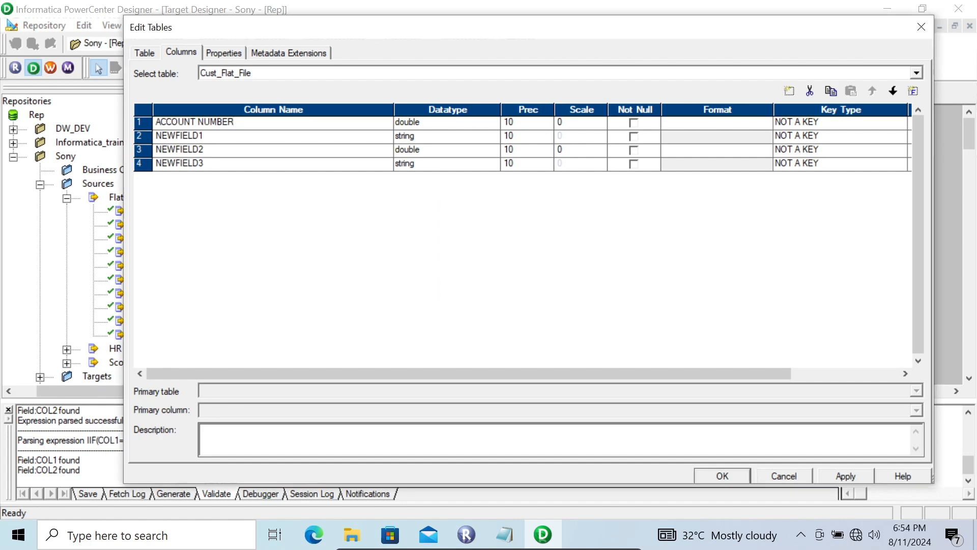
Step: Replace the space in the first column's name with an underscore to make it ACCOUNT_NUMBER
key("Left")
key("Left")
key("Left")
key("Left")
key("Left")
key("Left")
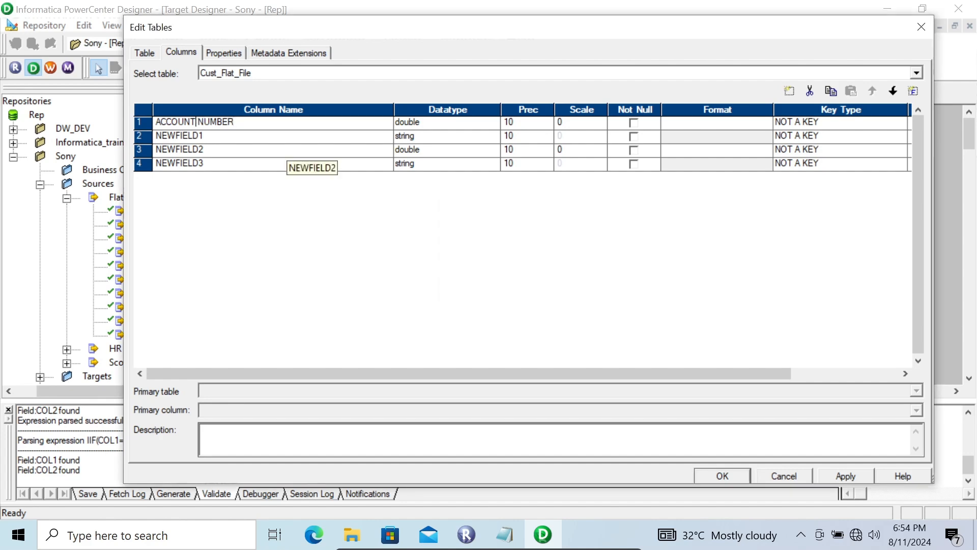
key("BackSpace")
type("_")
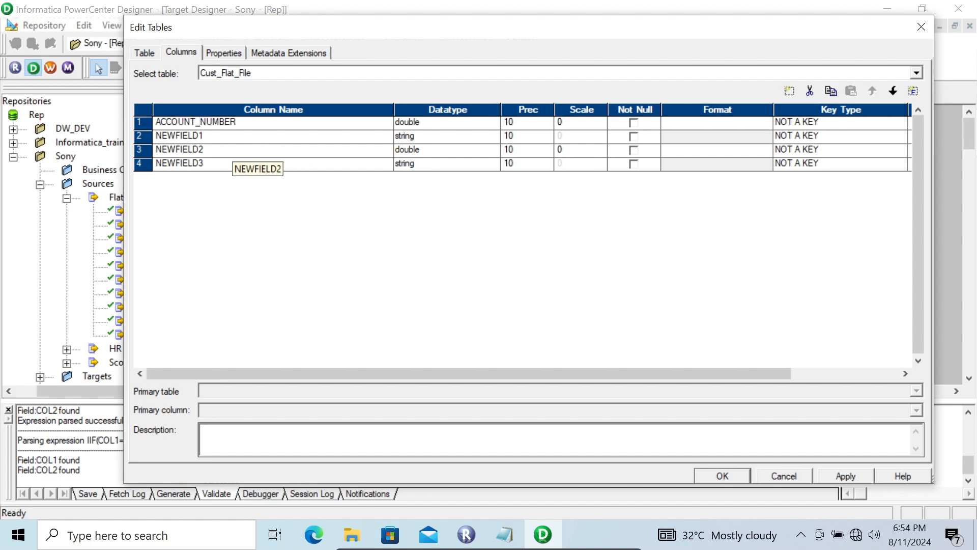
Step: Rename the second column as CURRENCY and the third column as AMOUNT
key("Down")
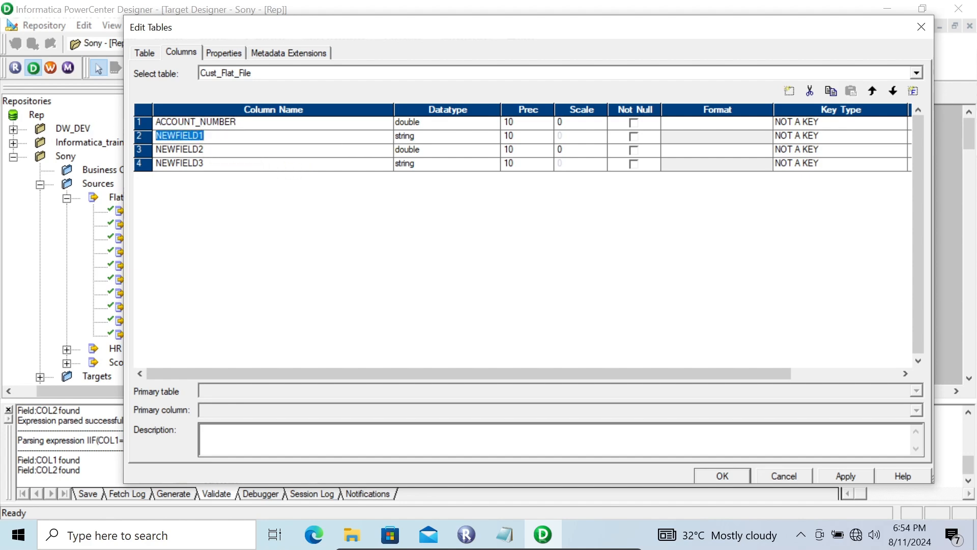
type("CURRENCY")
key("Down")
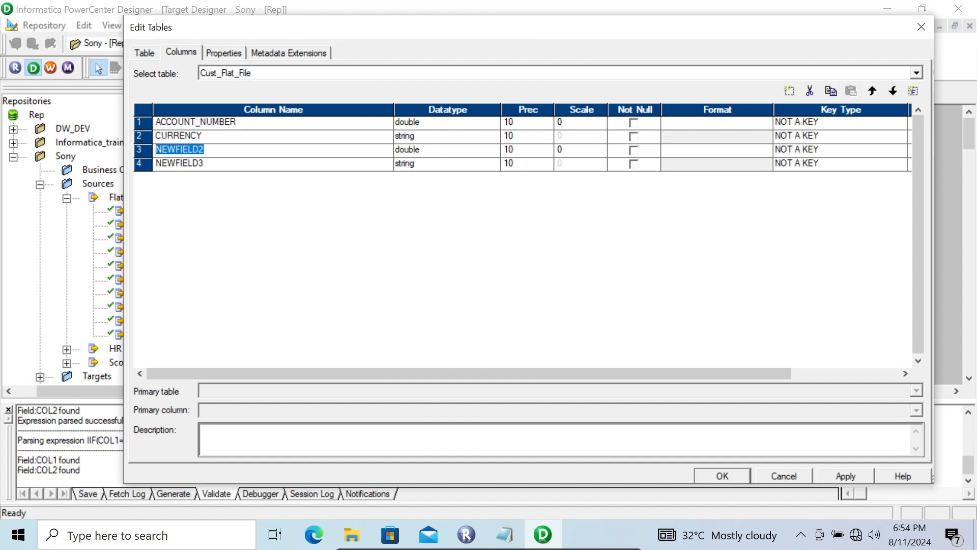
type("AMOUNT")
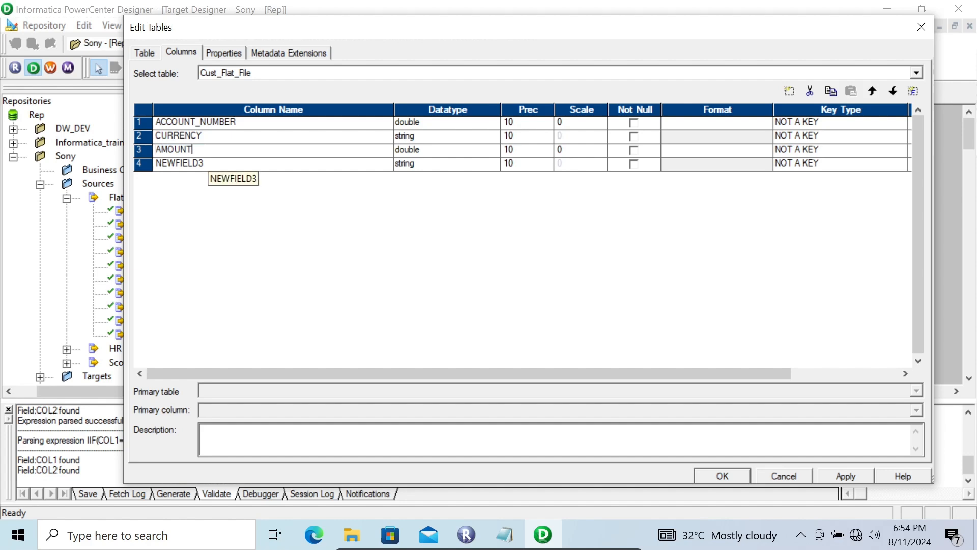
Step: Rename the fourth column as BANK_NAME, then apply the changes and close the target's editor
left_click(204, 164)
type("B")
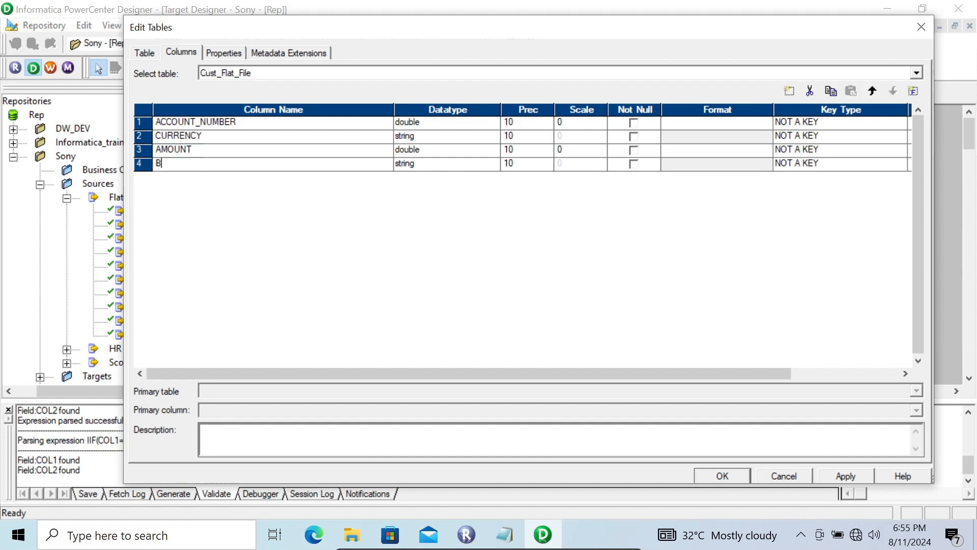
type("ANK_NAME")
left_click(845, 476)
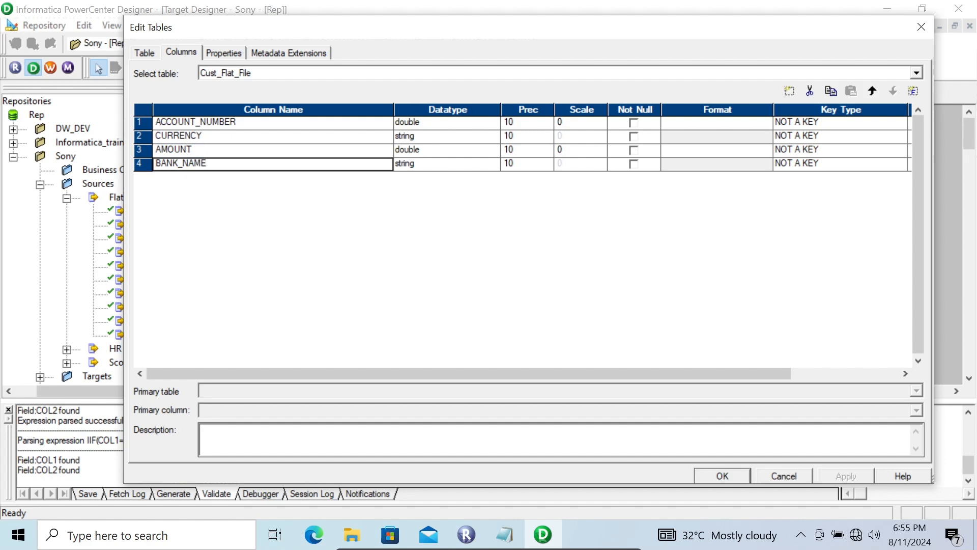
left_click(722, 475)
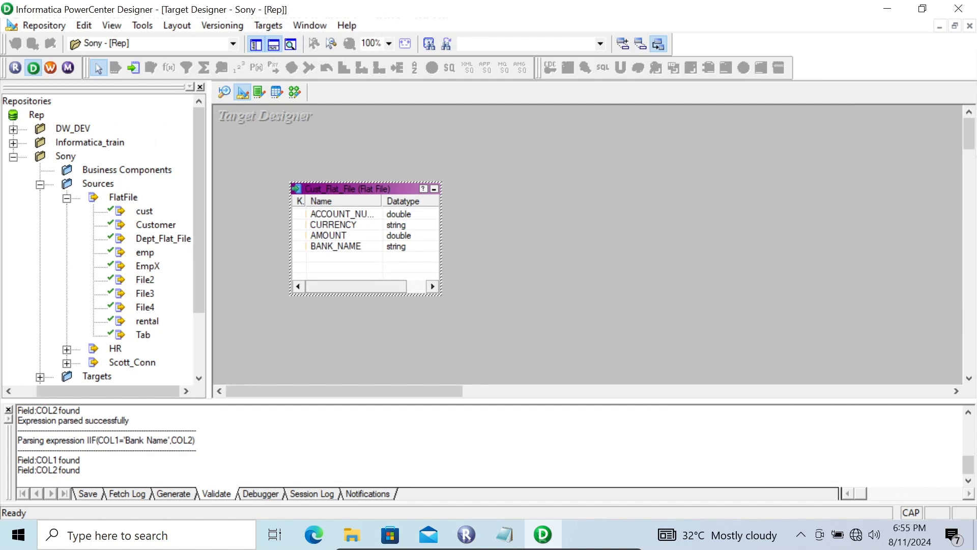
Step: Add the Cust_Flat_File target from the Sony folder to the m_rows_column mapping, to the right of the EXPTRANS expression
left_click(295, 92)
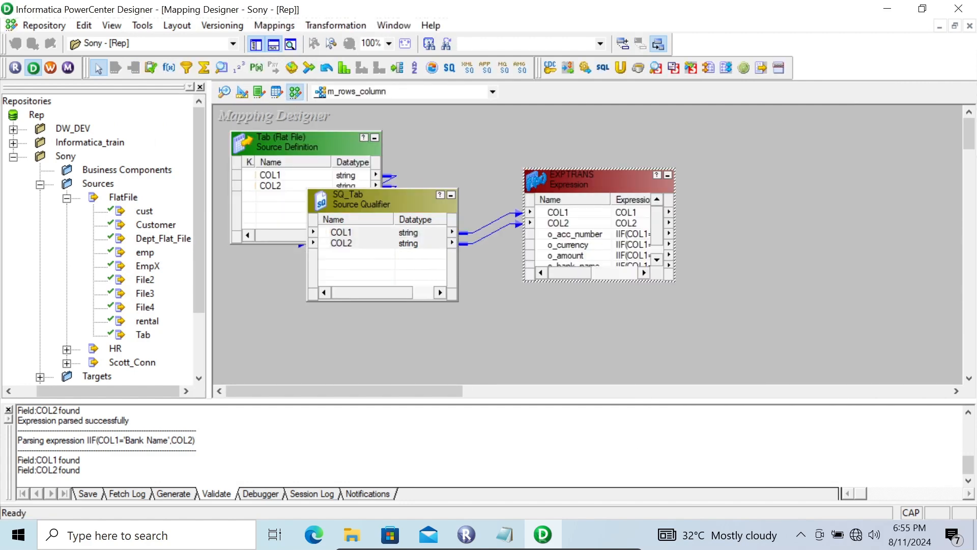
left_click_drag(199, 199, 199, 248)
double_click(96, 308)
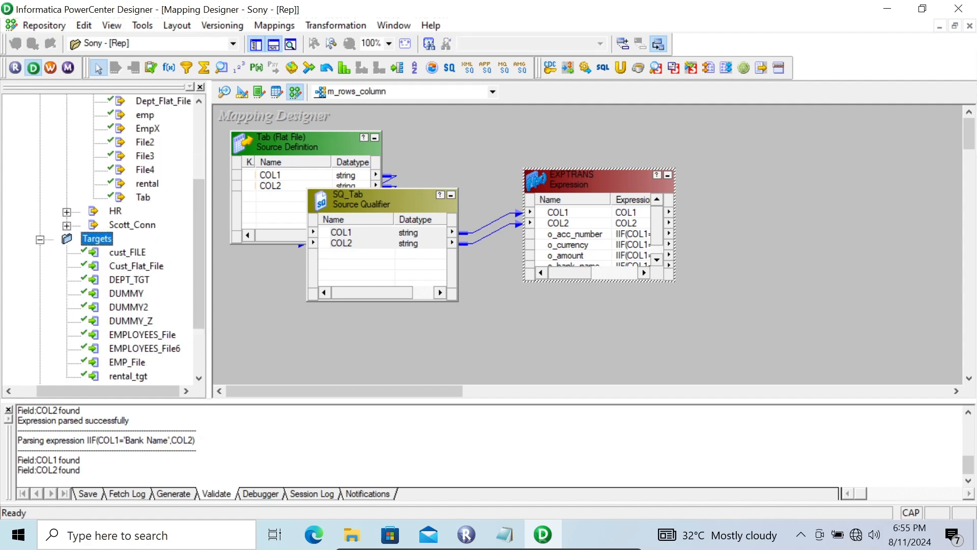
left_click_drag(136, 266, 838, 150)
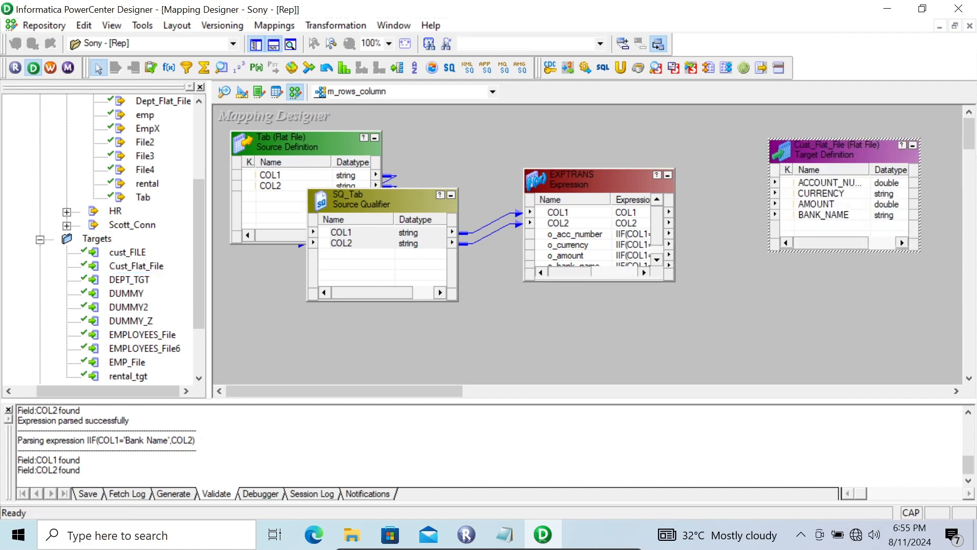
Step: Enlarge the EXPTRANS box and link o_acc_number, o_currency, o_amount and o_bank_name to the matching Cust_Flat_File columns
left_click_drag(599, 169, 600, 123)
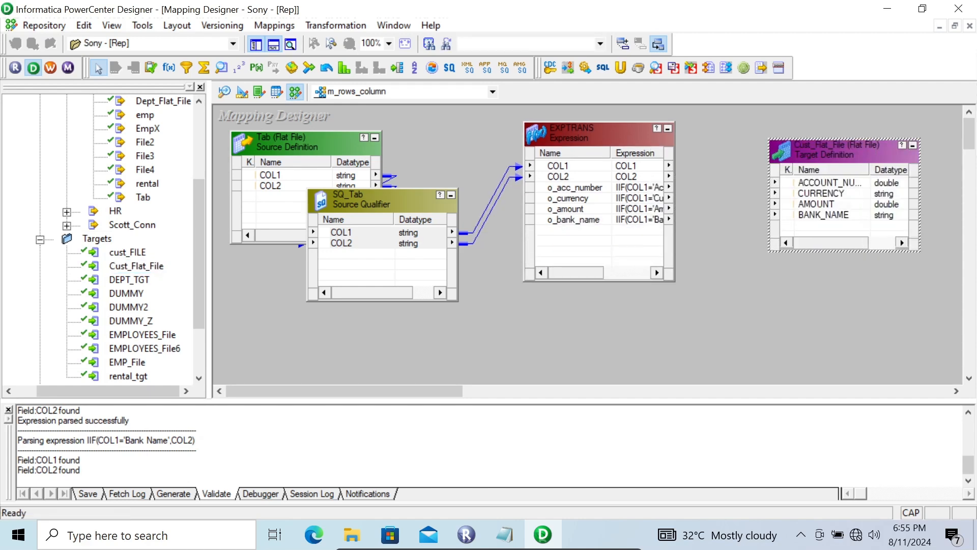
left_click(575, 188)
key("shift+Down")
key("shift+Down")
key("shift+Down")
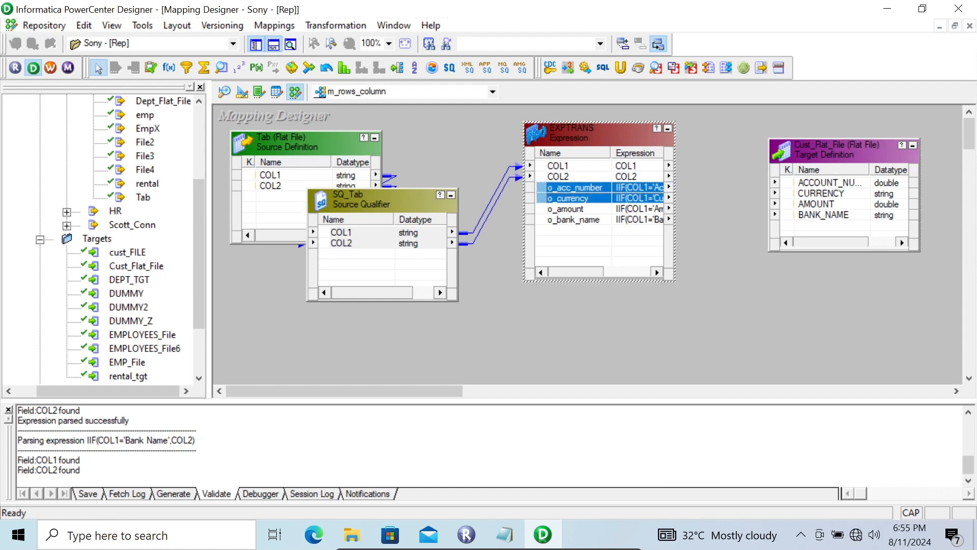
left_click_drag(575, 188, 825, 182)
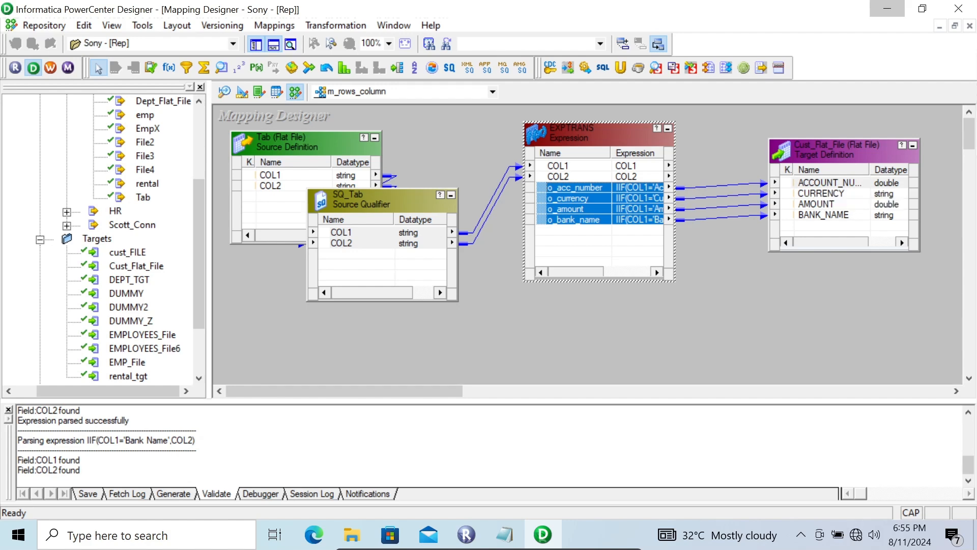
Step: Switch to the desktop, open the dw_File folder and copy its full path
left_click(887, 9)
left_click(697, 72)
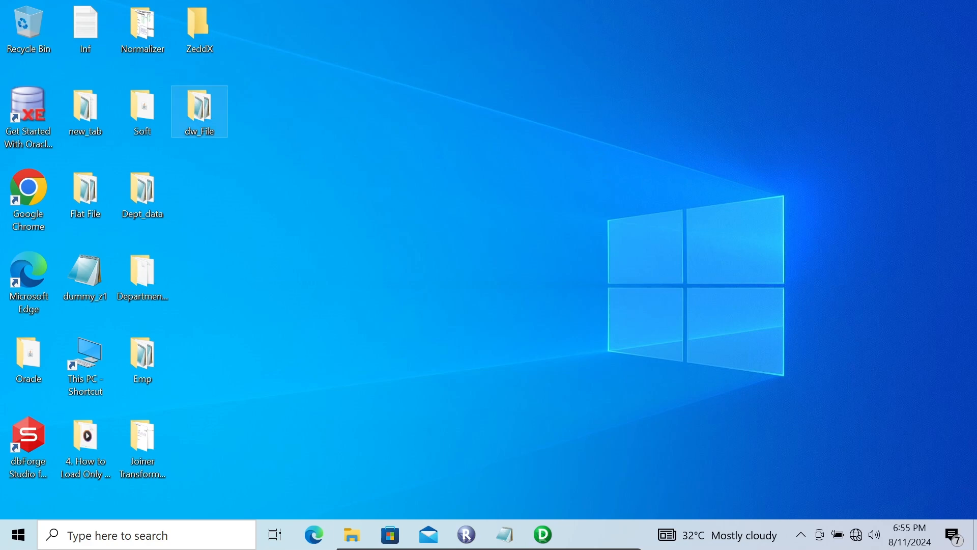
double_click(199, 109)
left_click(542, 73)
key("ctrl+c")
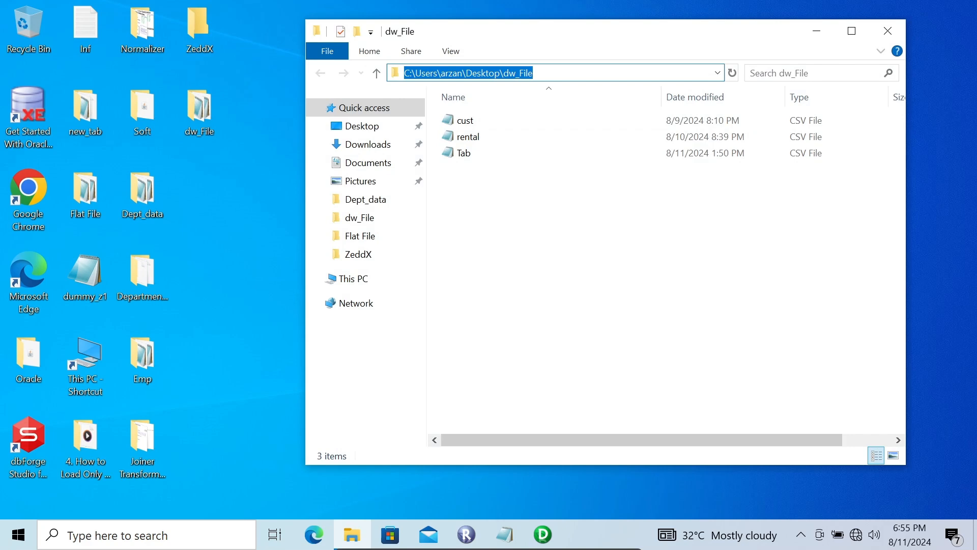
Step: Save the m_rows_column mapping in PowerCenter Designer, and switch to Workflow Manager, dismissing its startup tip
left_click(543, 535)
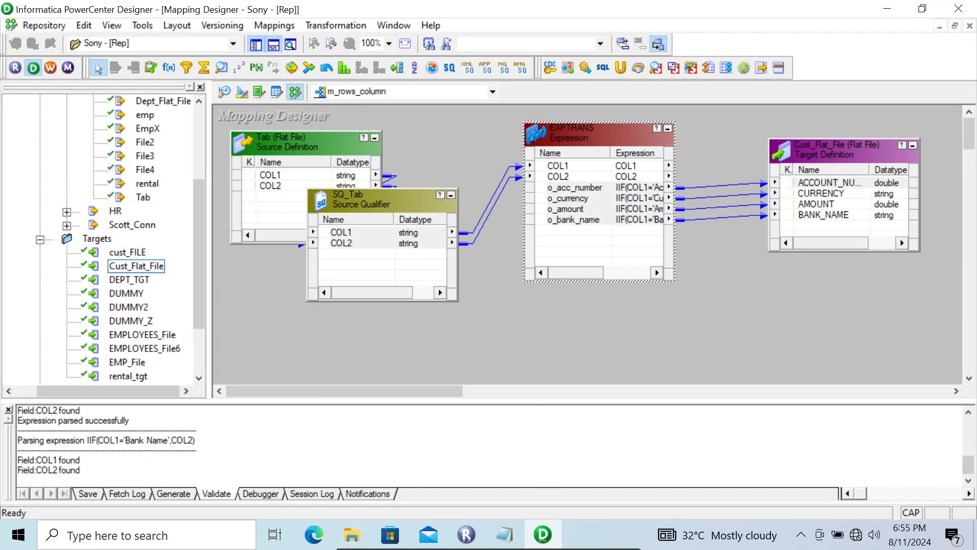
key("ctrl+s")
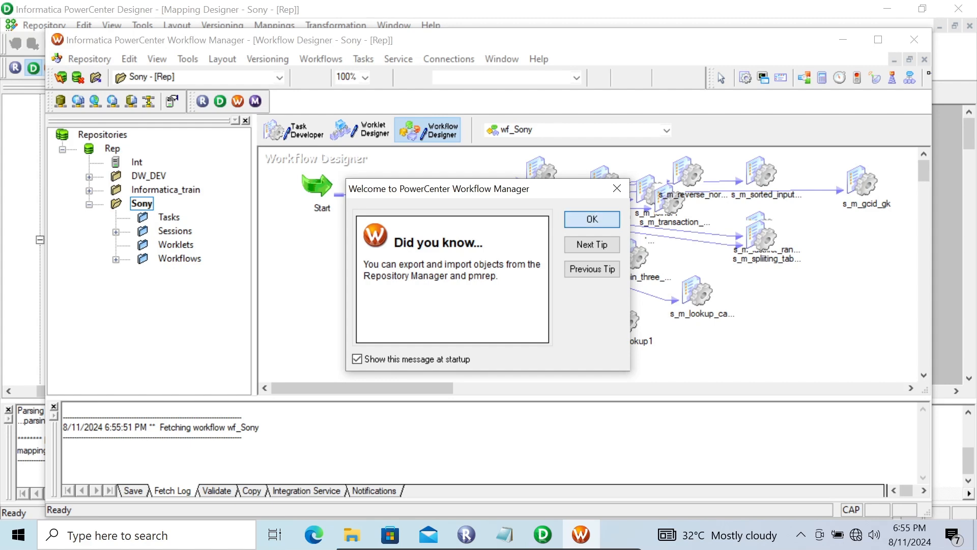
left_click(592, 218)
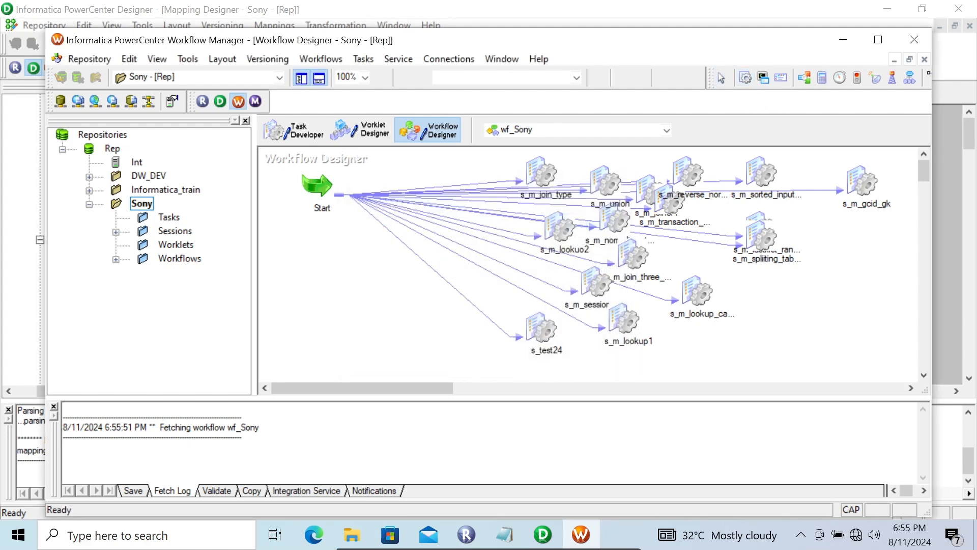
Step: Create a session task in the wf_Sony workflow for the m_rows_column mapping, placed below the Start task
left_click(458, 331)
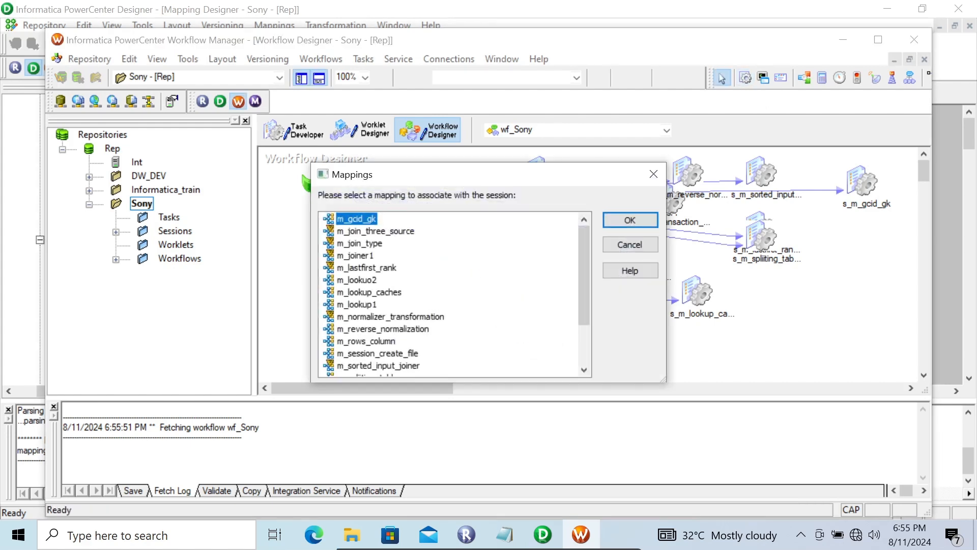
mouse_move(584, 277)
left_mouse_down()
mouse_move(585, 318)
mouse_move(584, 278)
left_mouse_up()
left_click(367, 341)
left_click(629, 219)
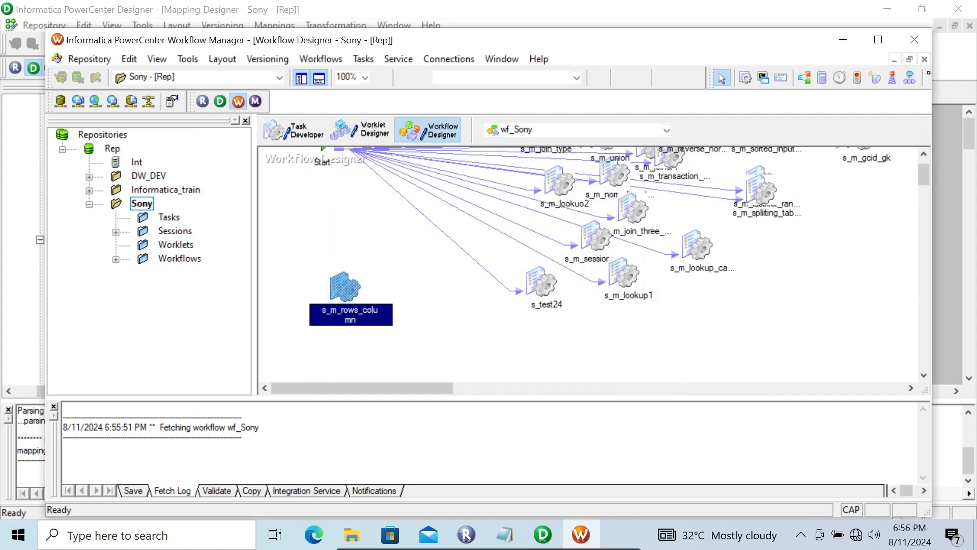
Step: Open the mapping settings of session s_m_rows_column and set the SQ_Tab source file directory to the copied dw_File folder path
double_click(345, 288)
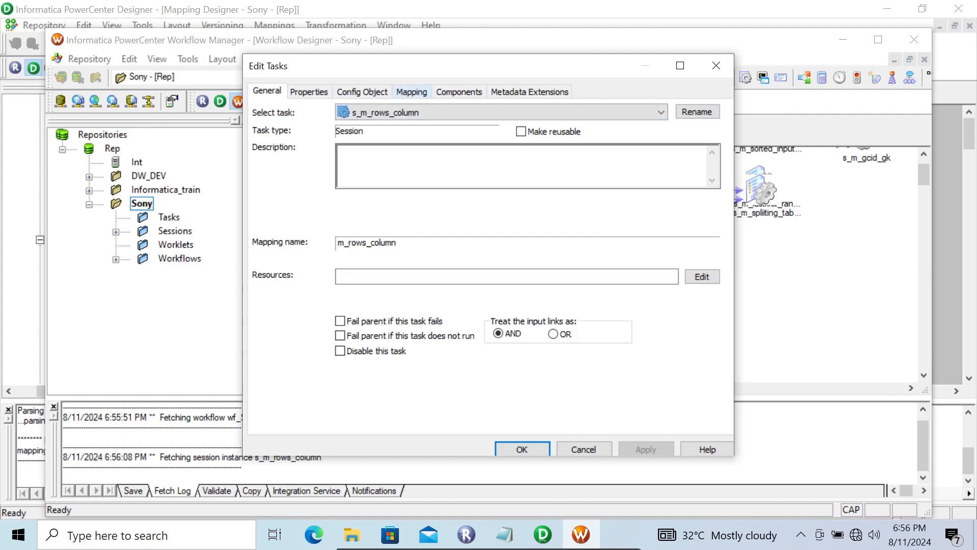
left_click(412, 92)
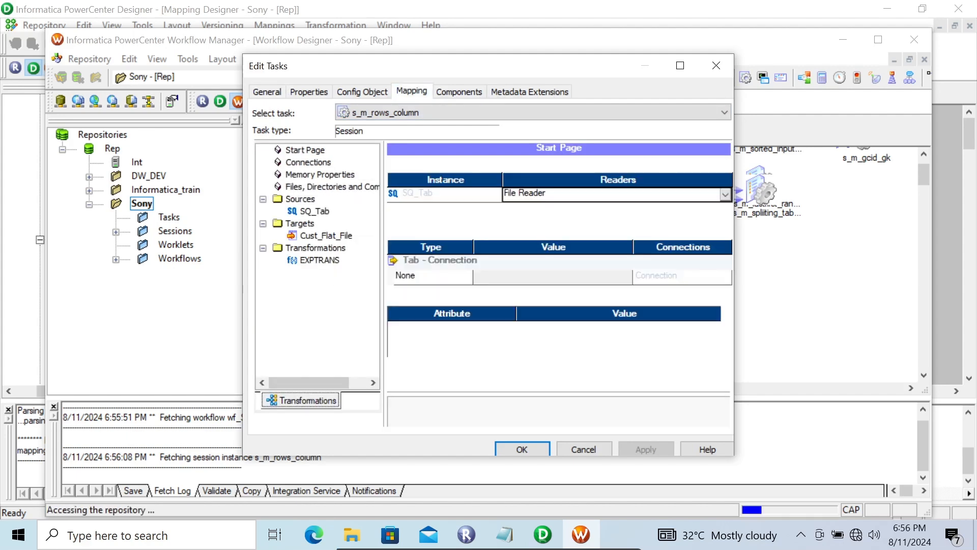
left_click(314, 212)
left_click(727, 380)
left_click(727, 381)
left_click(596, 353)
left_click_drag(596, 353, 523, 352)
key("ctrl+v")
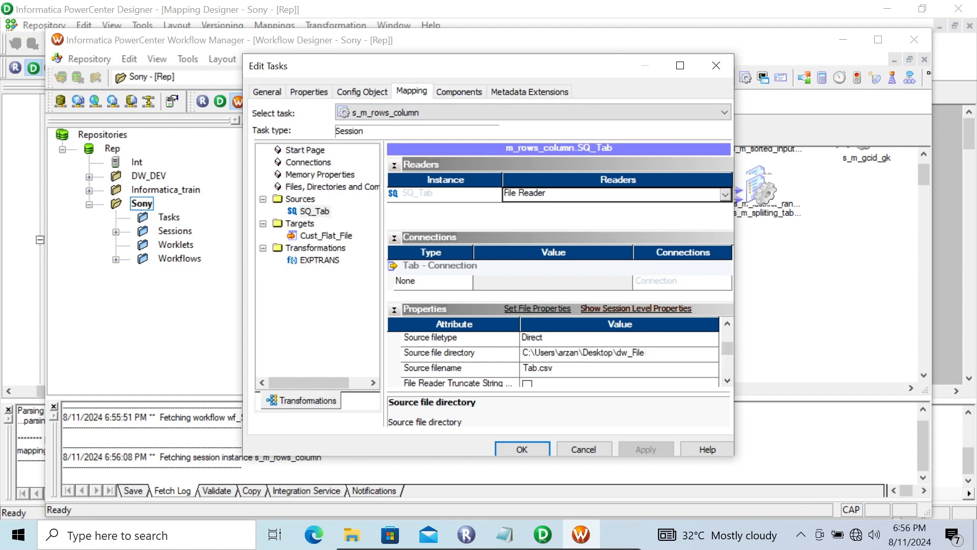
Step: Set the Header Options of the Cust_Flat_File target to Output Field Names
left_click(326, 235)
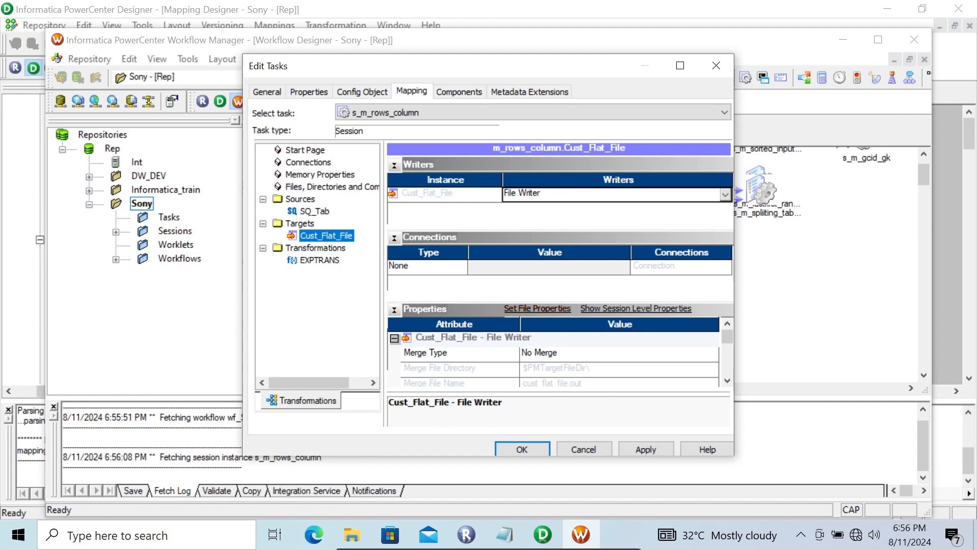
left_click(727, 381)
left_click(727, 381)
left_click(727, 381)
left_click(728, 381)
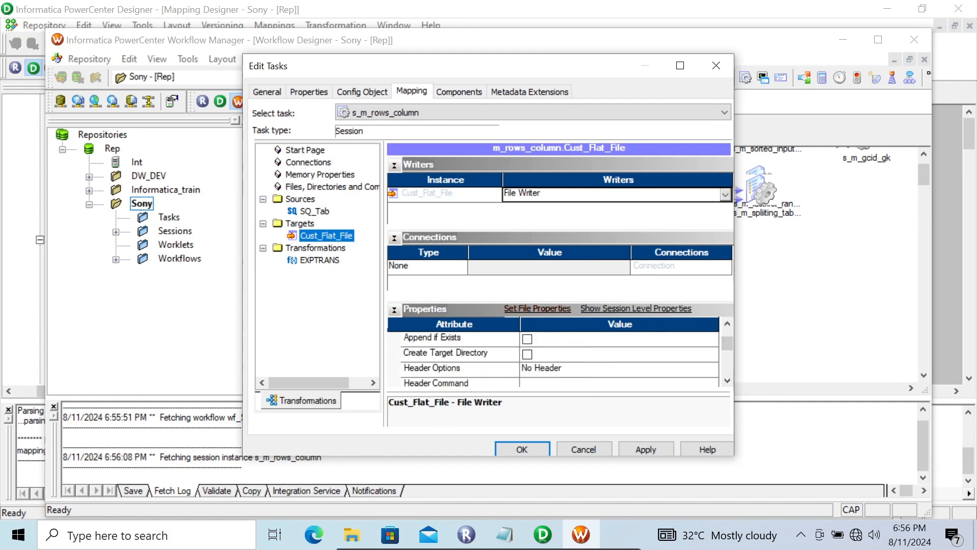
left_click(710, 369)
left_click(711, 370)
left_click(611, 394)
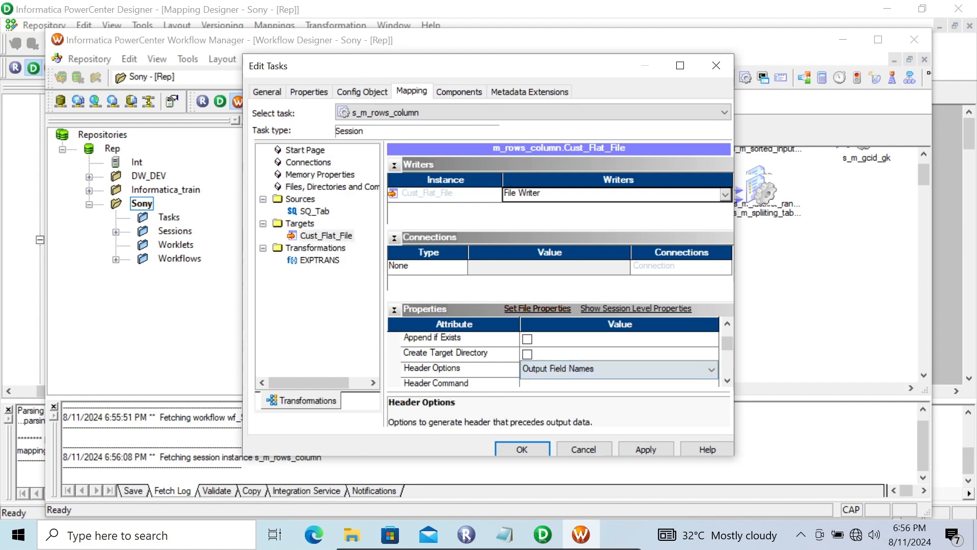
Step: Set the output file directory of the Cust_Flat_File target to the copied dw_File folder path
left_click(728, 381)
left_click(727, 380)
left_click(727, 381)
left_click(727, 381)
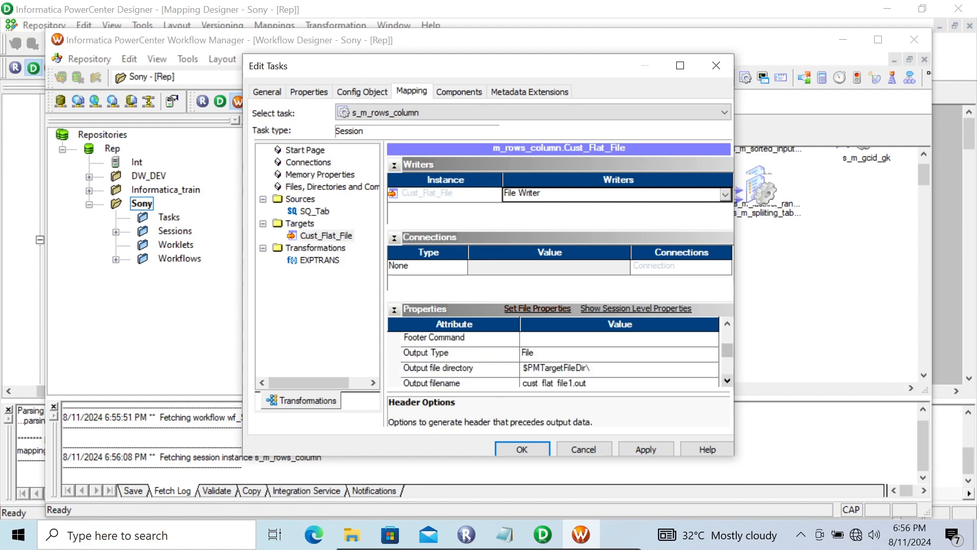
left_click(618, 369)
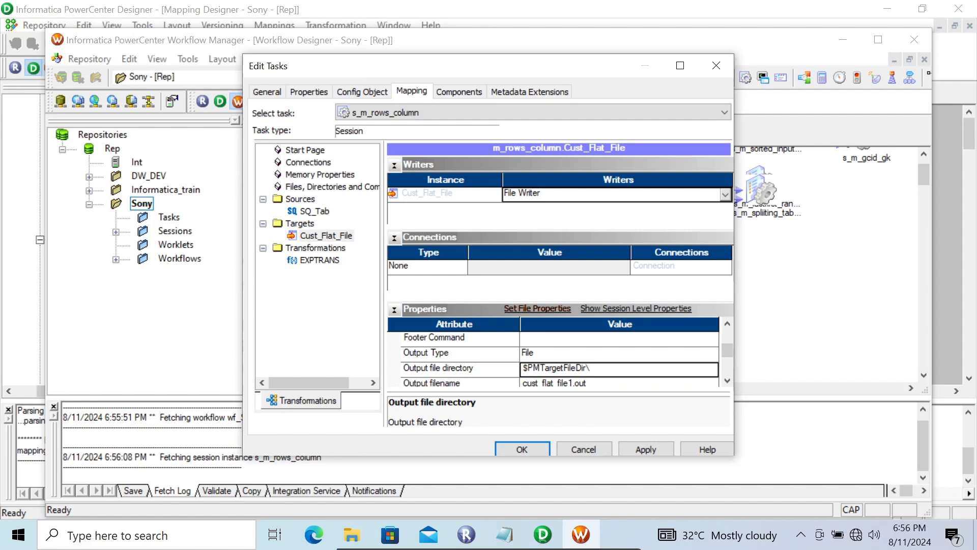
key("ctrl+a")
type("C:\\Users\\arzan\\Desktop\\dw_File")
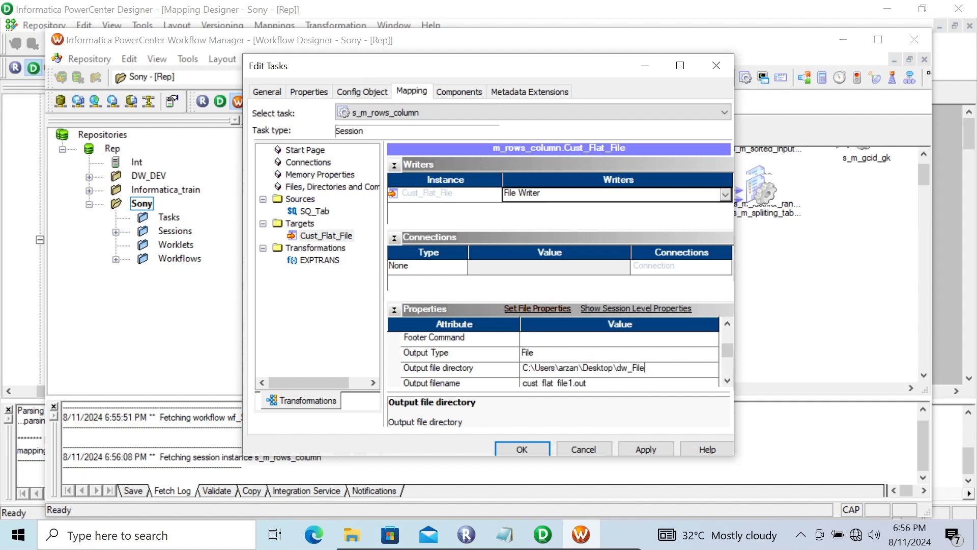
Step: Shorten the Cust_Flat_File target's output file directory so that it points to the Desktop folder instead of dw_File
key("BackSpace")
key("BackSpace")
key("BackSpace")
key("BackSpace")
key("BackSpace")
key("BackSpace")
key("BackSpace")
key("BackSpace")
key("Down")
key("Down")
key("Down")
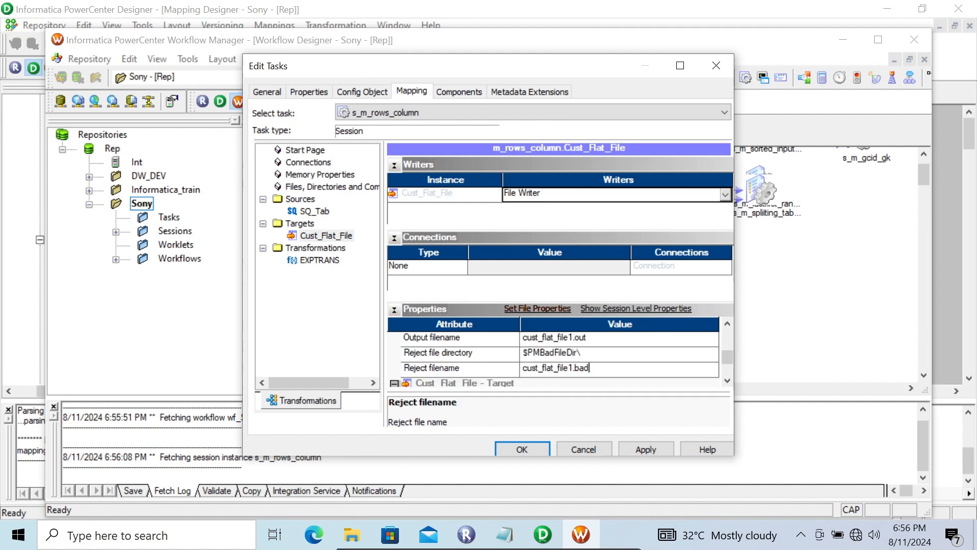
Step: Set the target's output filename to cust_flat_file1.csb and apply the session settings
left_click(589, 338)
key("BackSpace")
key("BackSpace")
key("BackSpace")
type("csb")
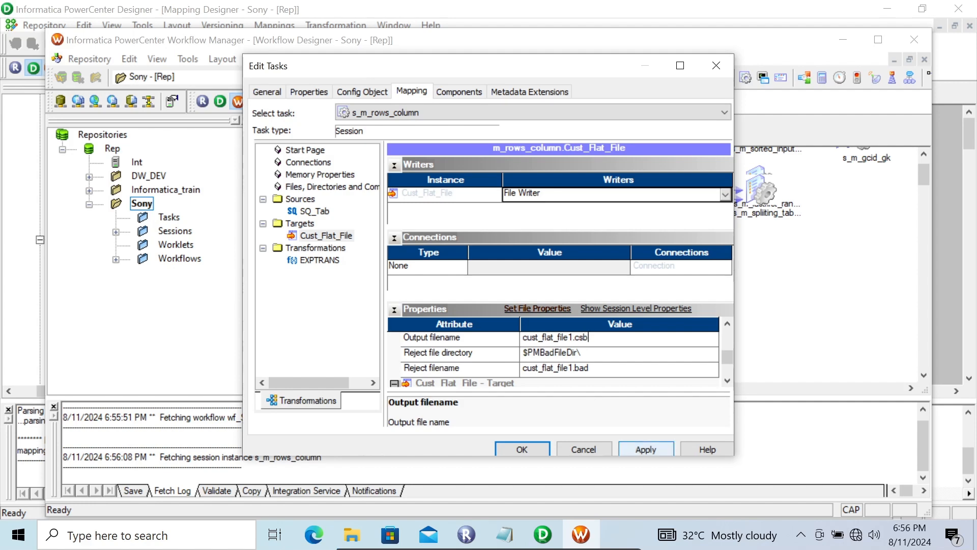
left_click(645, 449)
left_click(522, 448)
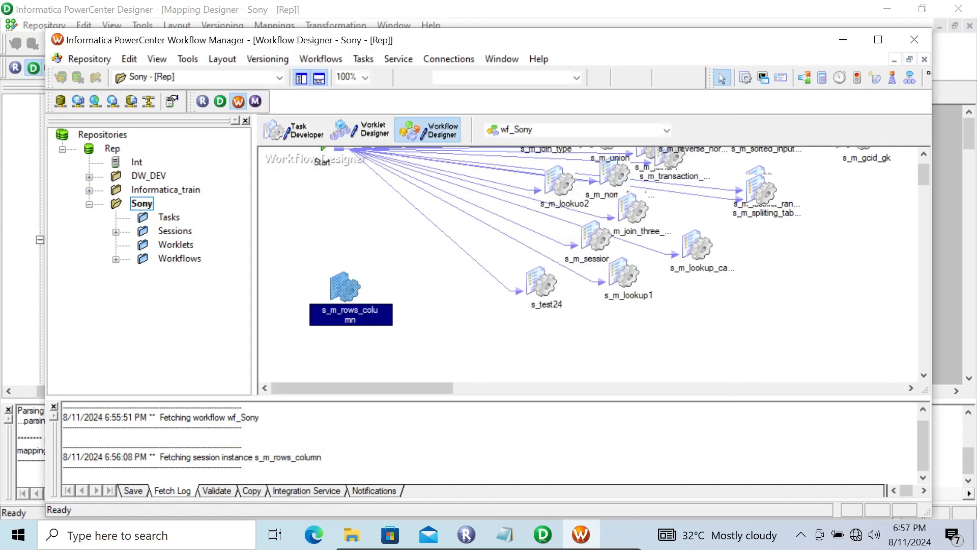
Step: Link the Start task to s_m_rows_column in the wf_Sony workflow and save the workflow
left_click(878, 39)
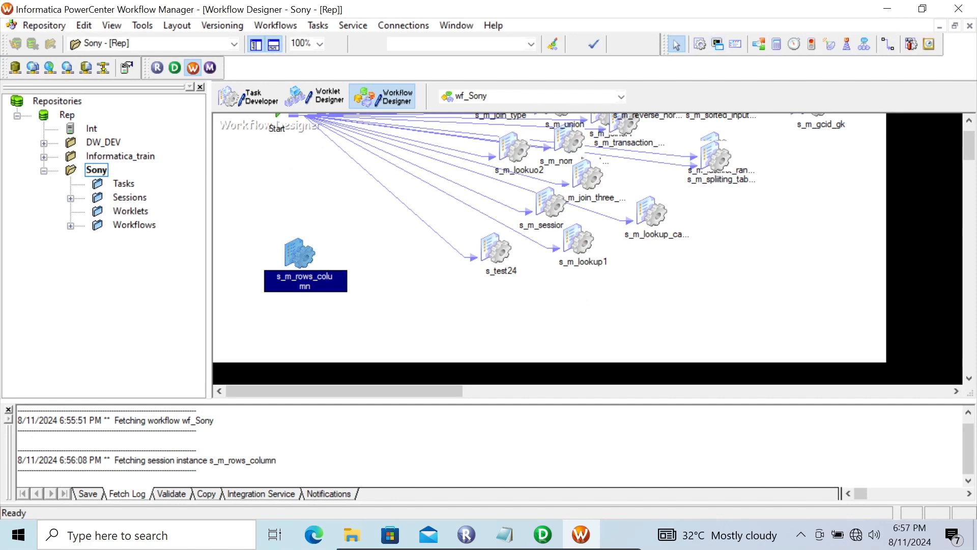
left_click(318, 25)
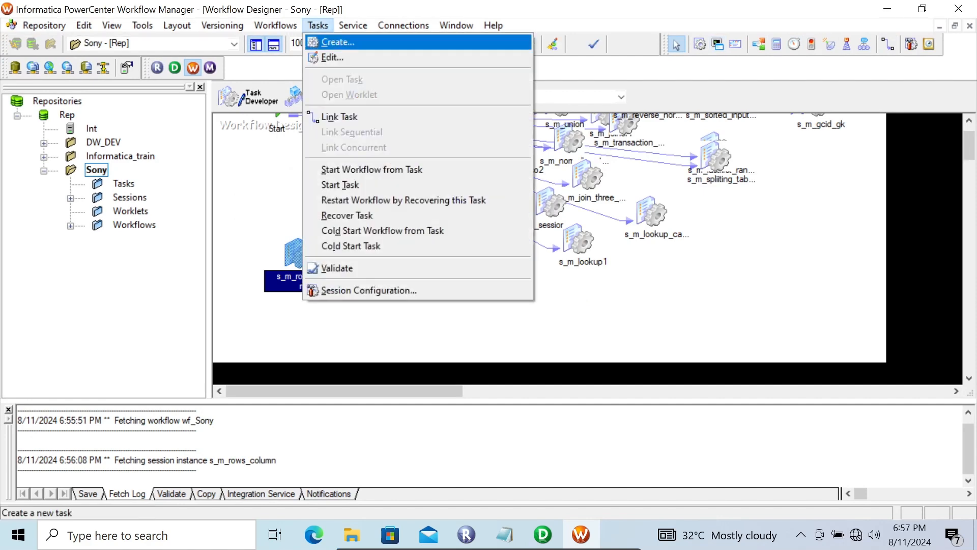
left_click(339, 116)
left_click(969, 120)
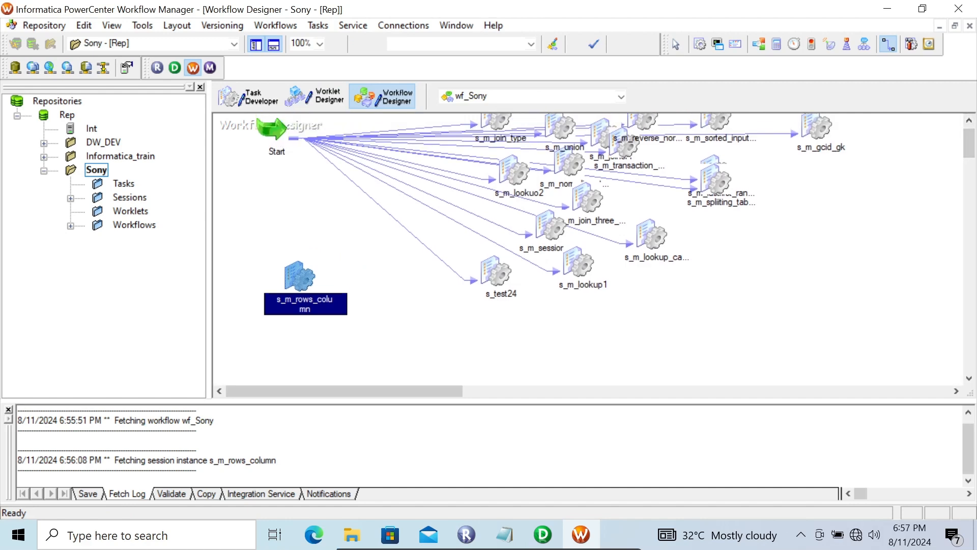
left_click_drag(273, 132, 299, 277)
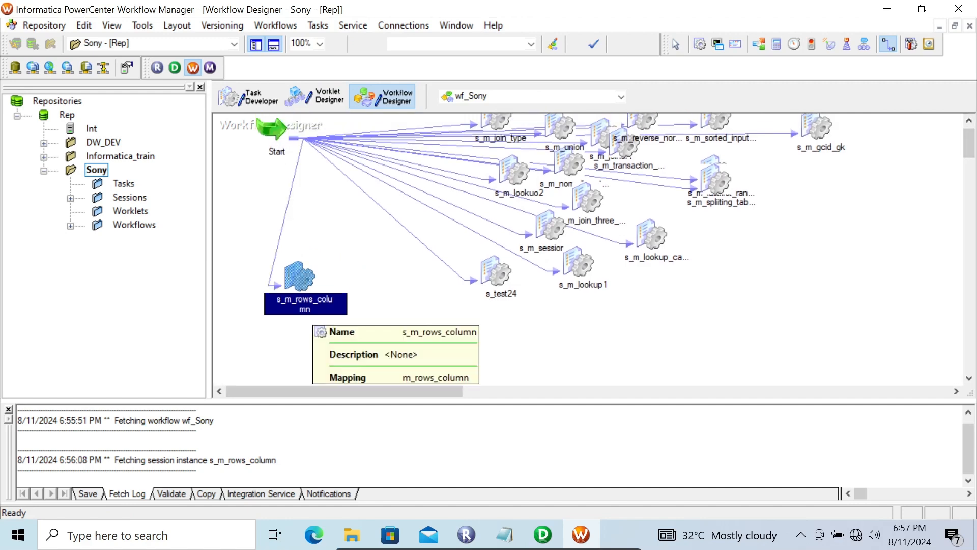
key("ctrl+s")
key("Escape")
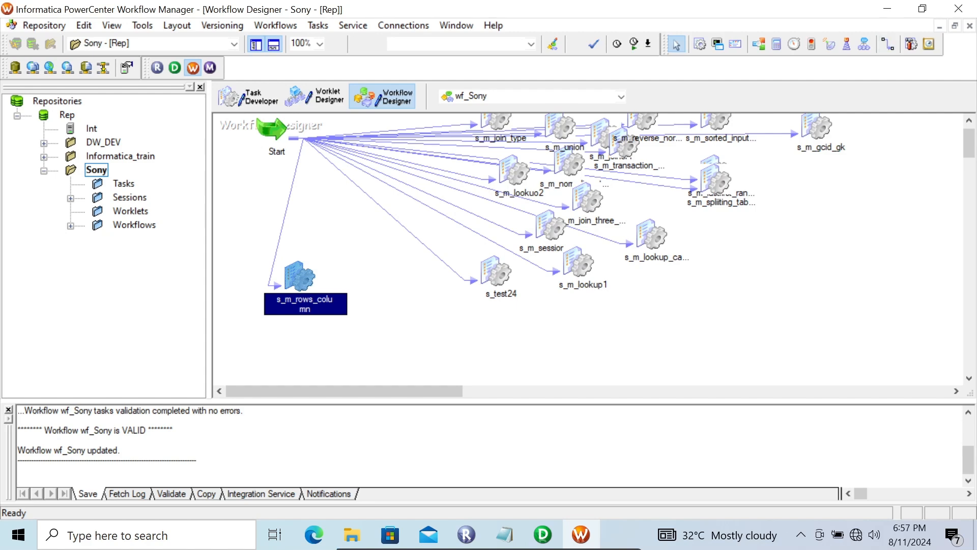
Step: Run only the s_m_rows_column session task and minimize the Workflow Monitor
right_click(291, 278)
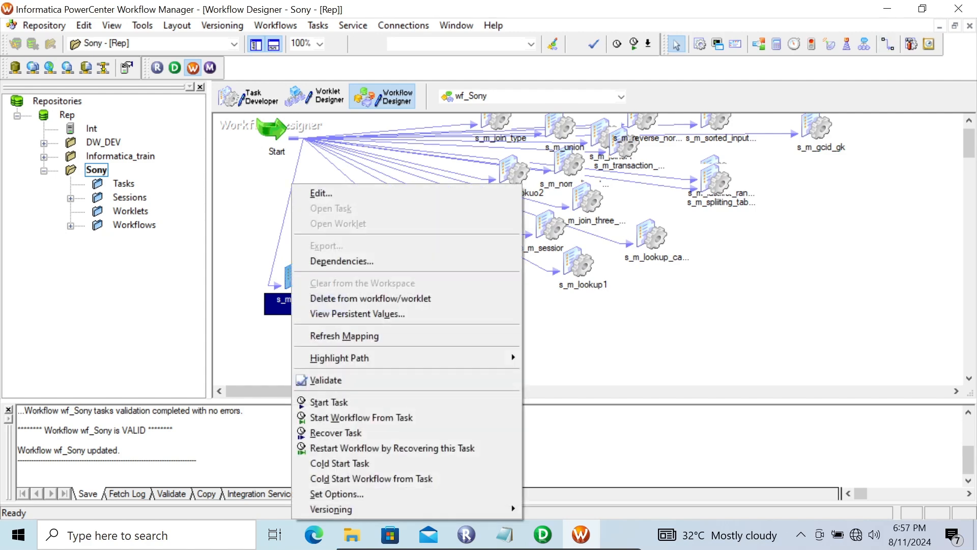
left_click(331, 402)
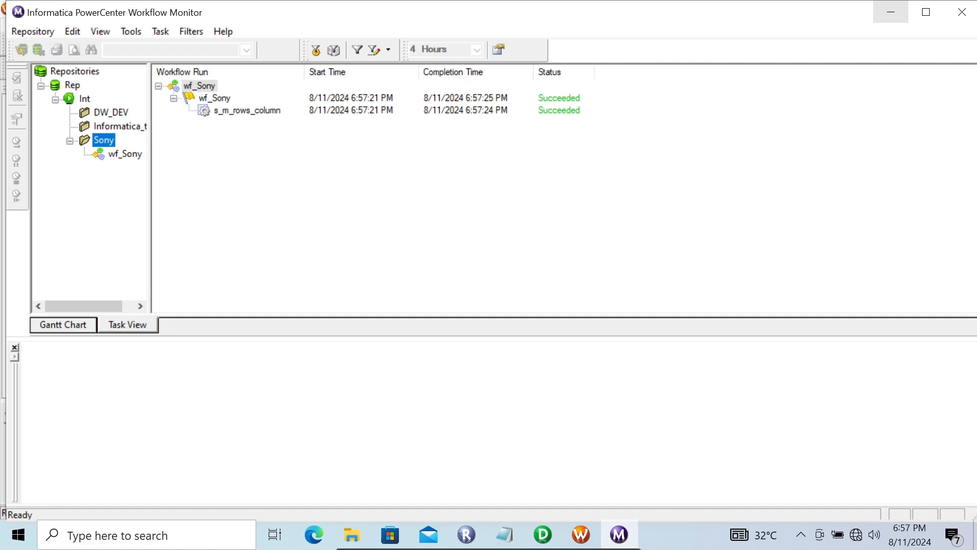
left_click(890, 11)
Step: Open the generated cust_flat_file1 output file from the desktop, choosing Notepad as the permanent app for .csb files
left_click(887, 9)
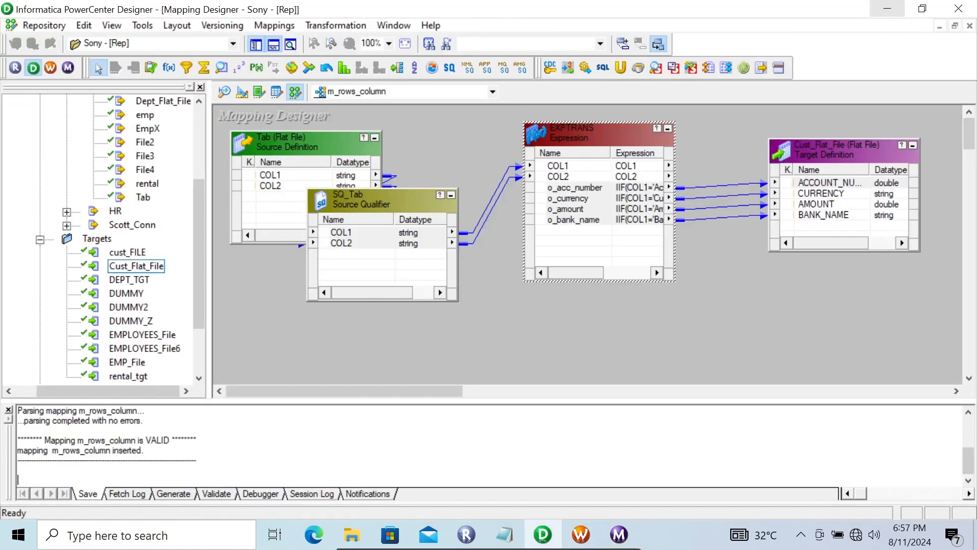
left_click(887, 9)
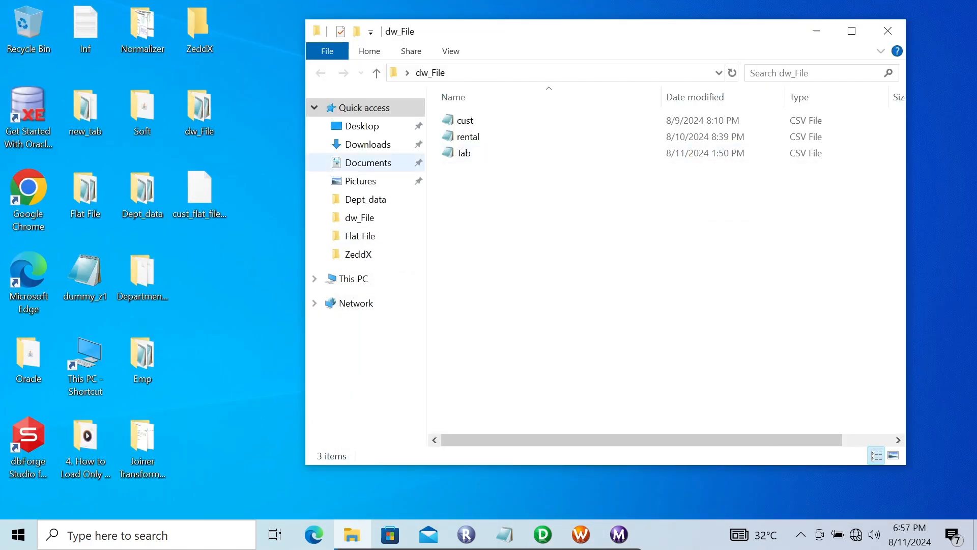
double_click(199, 193)
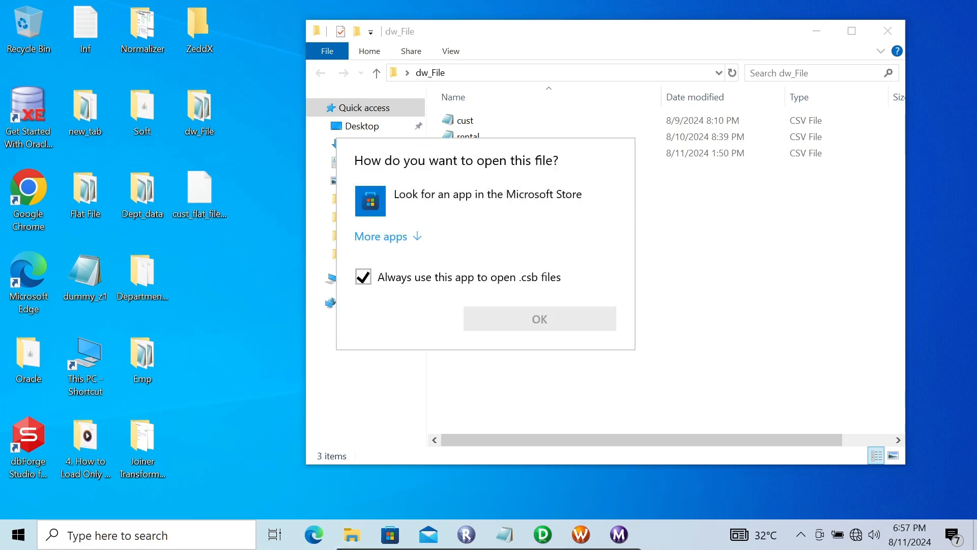
left_click(381, 236)
left_click(415, 277)
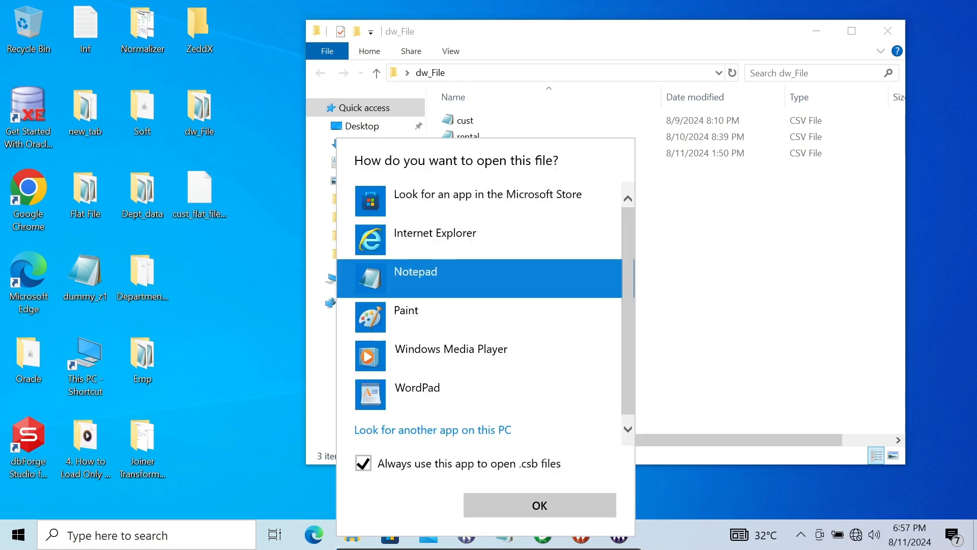
left_click(540, 505)
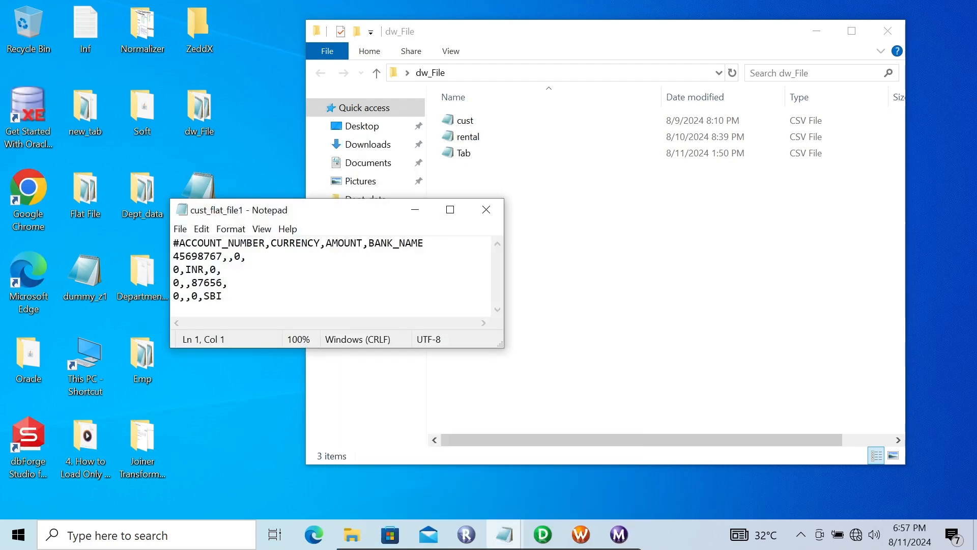
Step: Examine how the source rows were written to the columns of cust_flat_file1, then close the file and the dw_File folder
left_click_drag(310, 211, 487, 190)
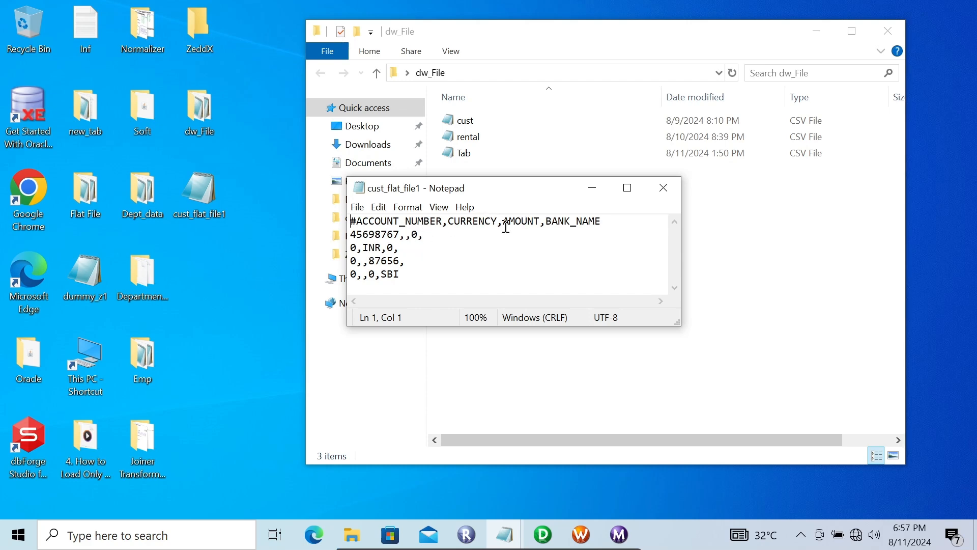
left_click_drag(416, 266, 347, 233)
left_click(431, 279)
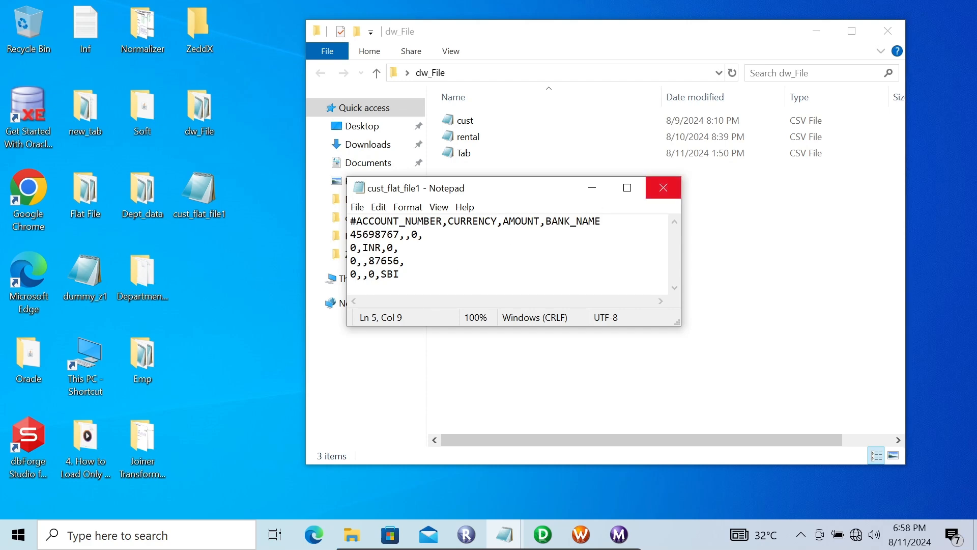
left_click_drag(359, 272, 351, 234)
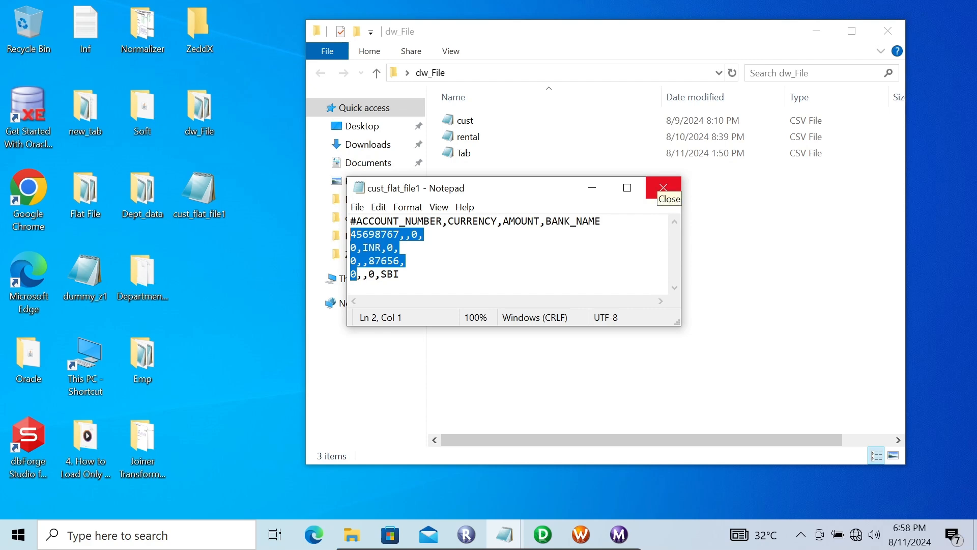
left_click(663, 187)
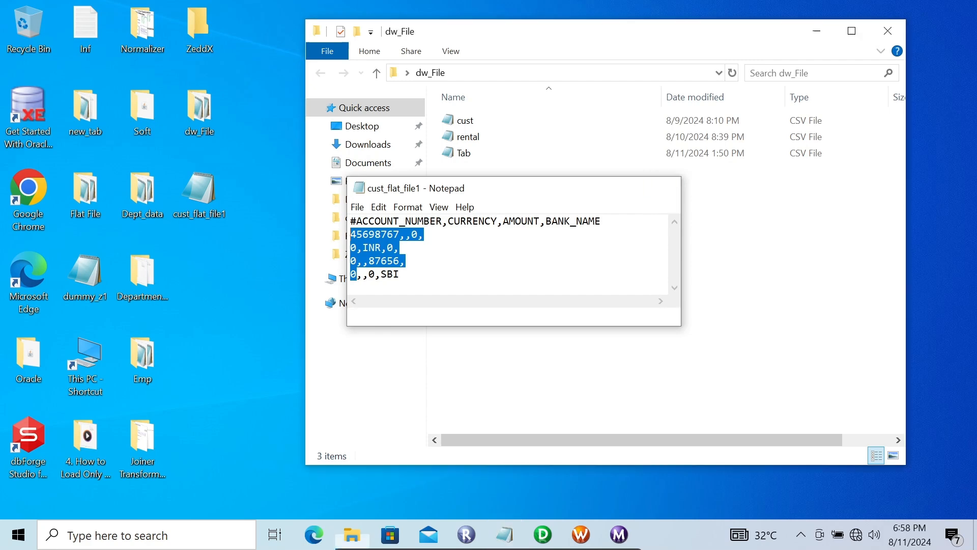
left_click(889, 31)
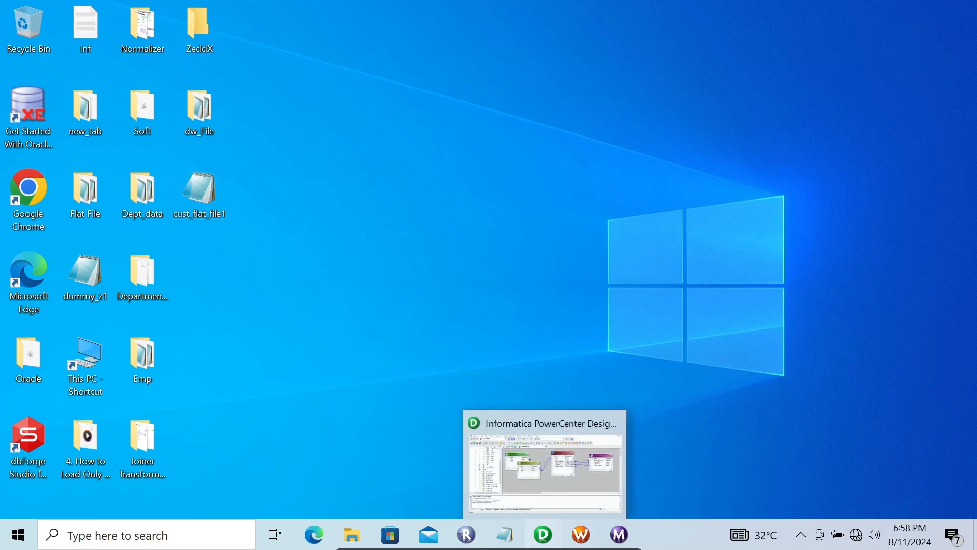
Step: Switch to PowerCenter Designer, delete the links between EXPTRANS and Cust_Flat_File, and move the target farther from the expression
left_click(542, 535)
left_click_drag(718, 246, 710, 144)
key("Delete")
left_click_drag(395, 391, 457, 390)
left_click_drag(633, 150, 723, 152)
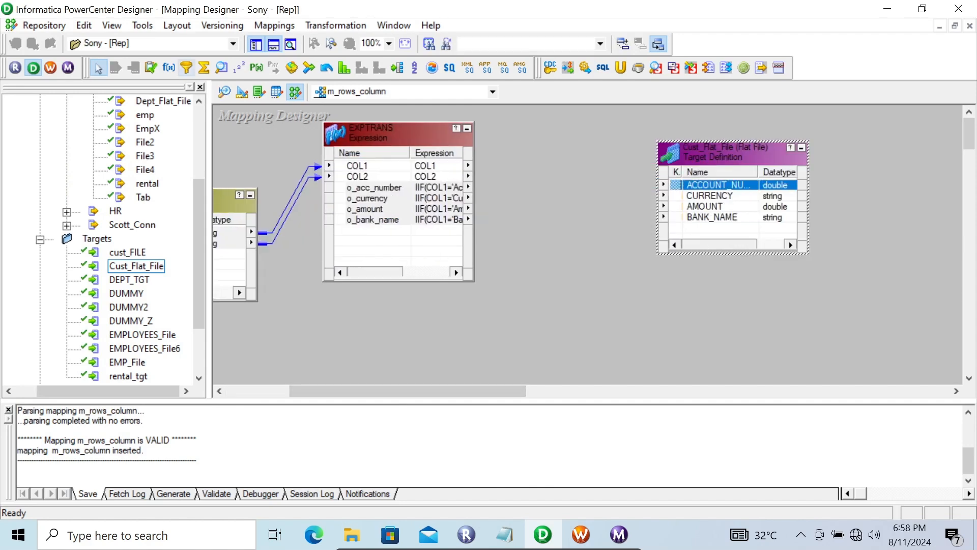
Step: Add an Aggregator transformation after EXPTRANS and link o_acc_number, o_currency, o_amount and o_bank_name into it
left_click(204, 68)
left_click(534, 164)
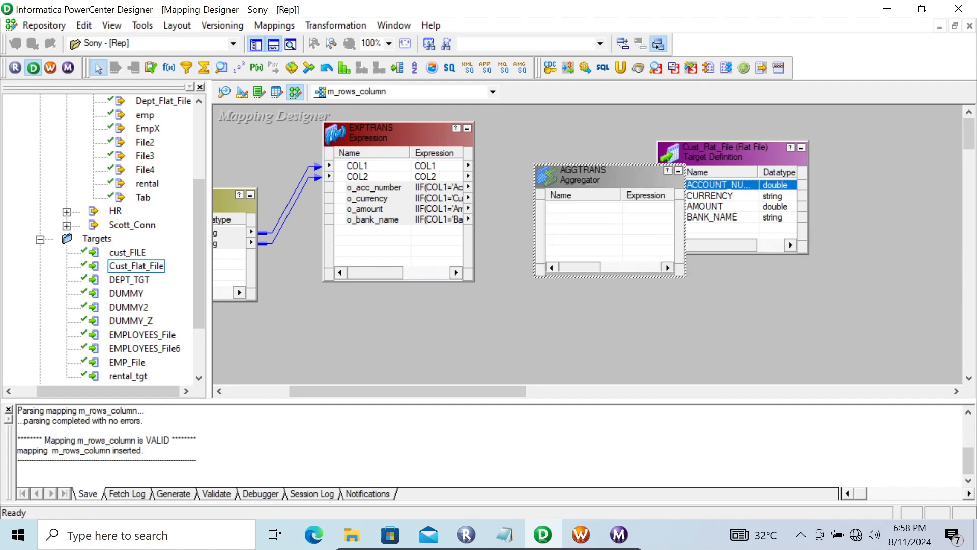
left_click(373, 188)
key("shift+Down")
key("shift+Down")
key("shift+Down")
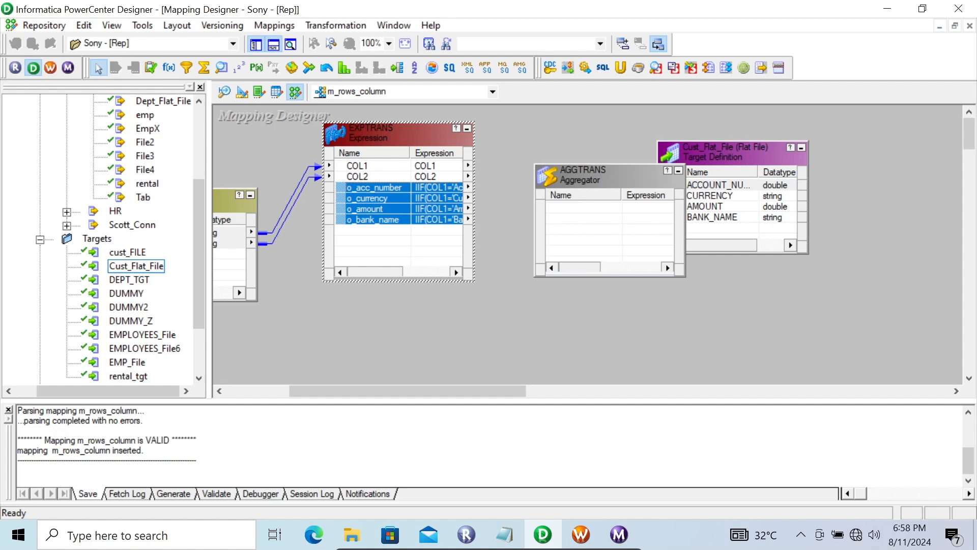
left_click_drag(374, 220, 584, 218)
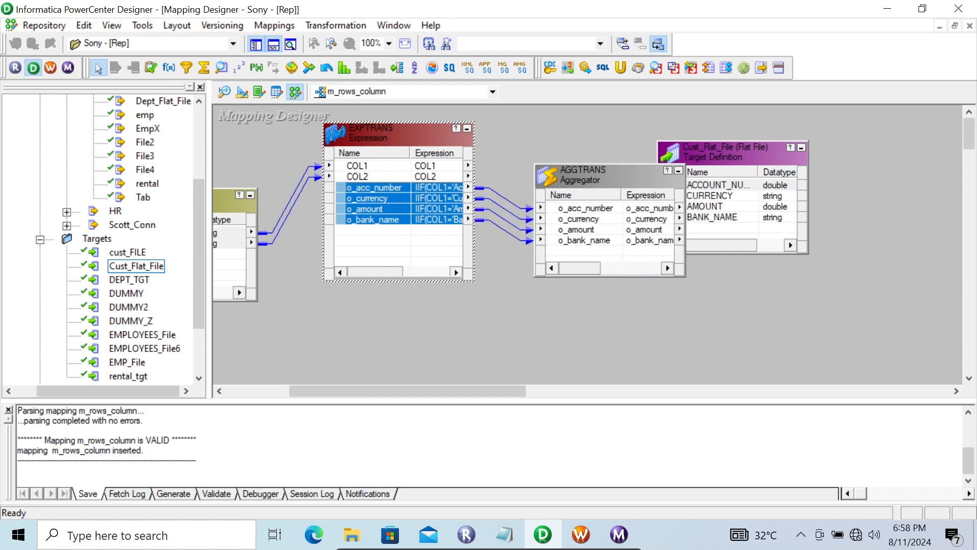
Step: Move the Cust_Flat_File target clear of the Aggregator and add five new ports below o_bank_name in the Aggregator
left_click_drag(718, 151, 815, 151)
double_click(605, 173)
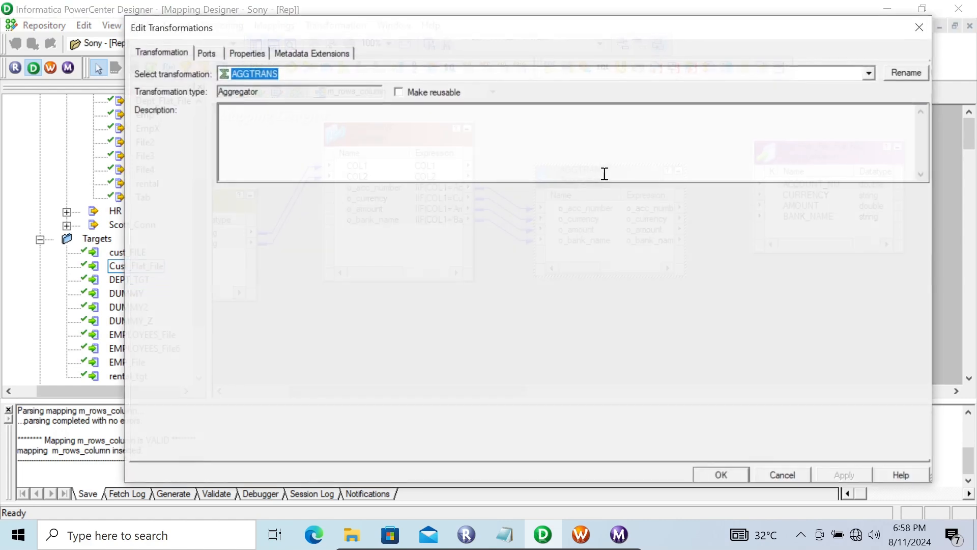
left_click(206, 52)
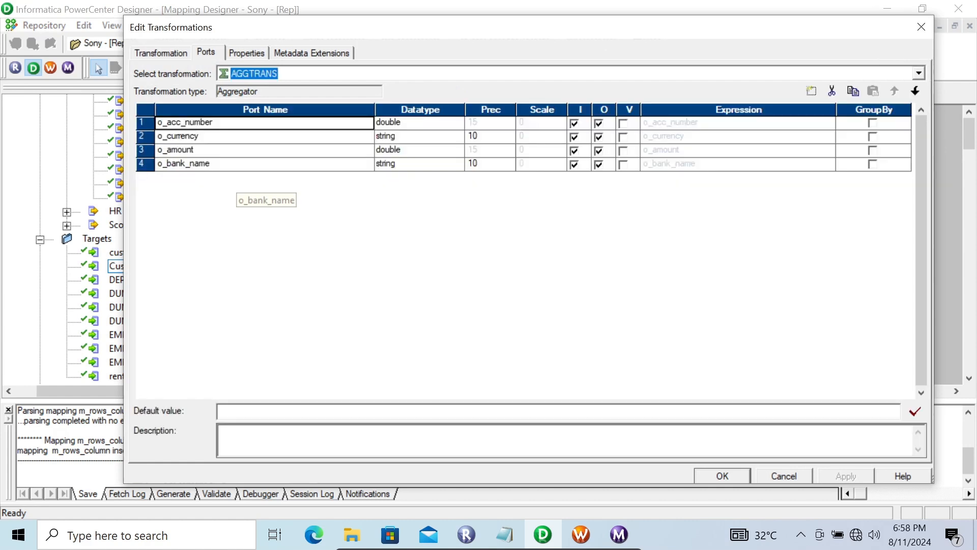
left_click(236, 164)
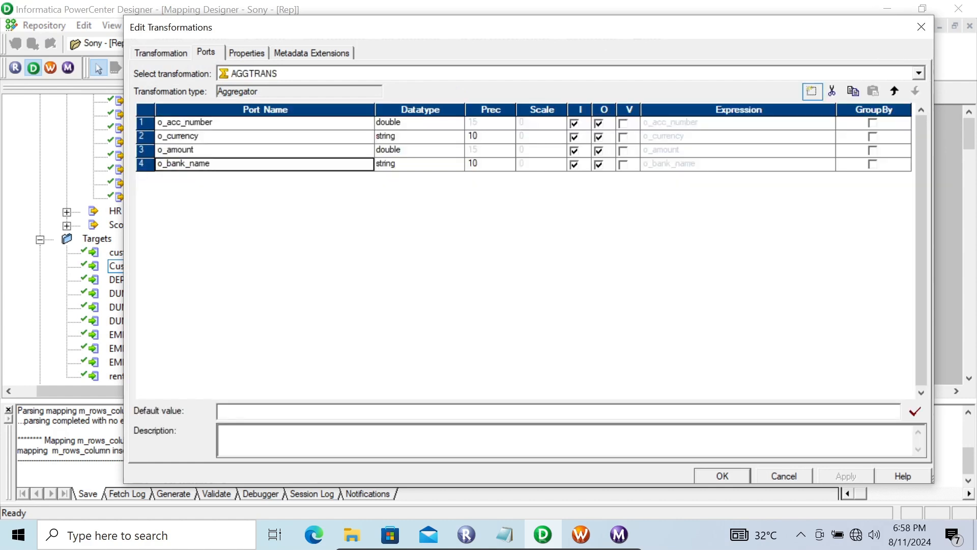
left_click(812, 90)
left_click(812, 91)
left_click(811, 90)
left_click(812, 91)
left_click(811, 90)
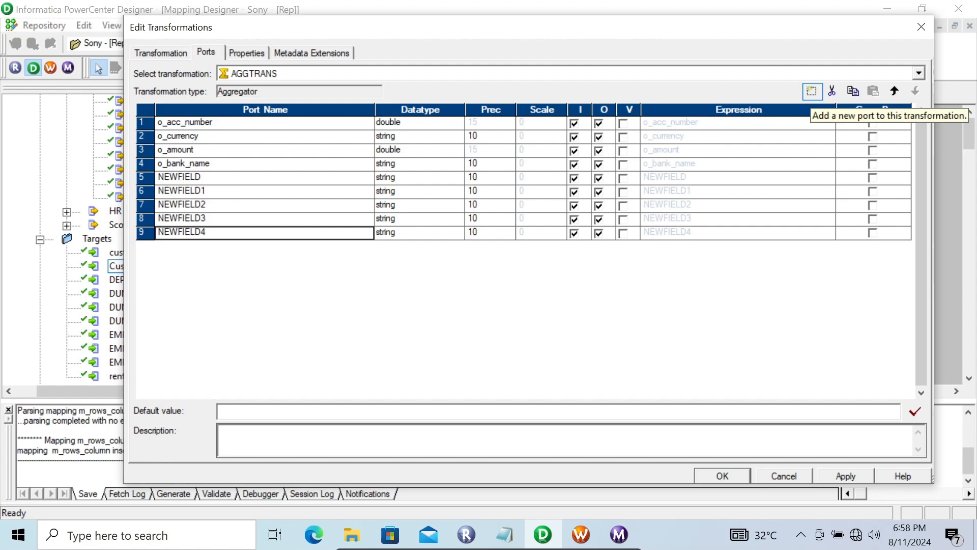
Step: Make o_acc_number, o_currency, o_amount and o_bank_name input-only ports by disabling their output option
left_click(599, 124)
left_click(599, 138)
left_click(599, 151)
left_click(599, 165)
left_click(599, 165)
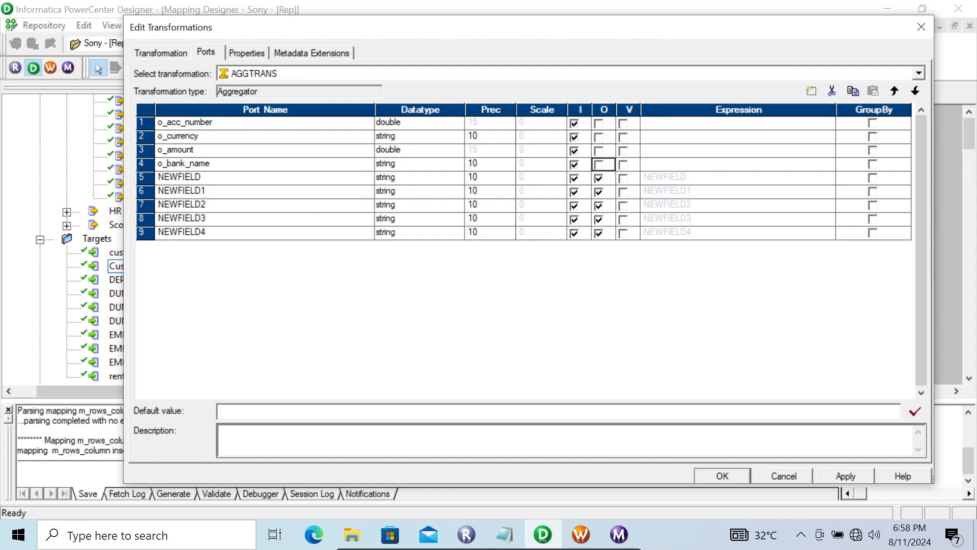
Step: Set the datatype of NEWFIELD and NEWFIELD2 to double and delete the surplus port NEWFIELD4
left_click(456, 178)
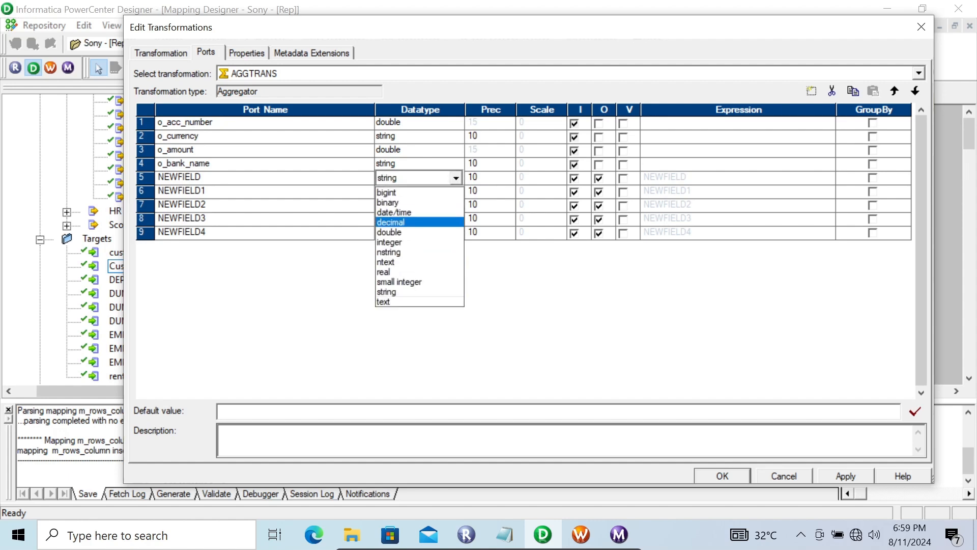
left_click(407, 232)
left_click(455, 205)
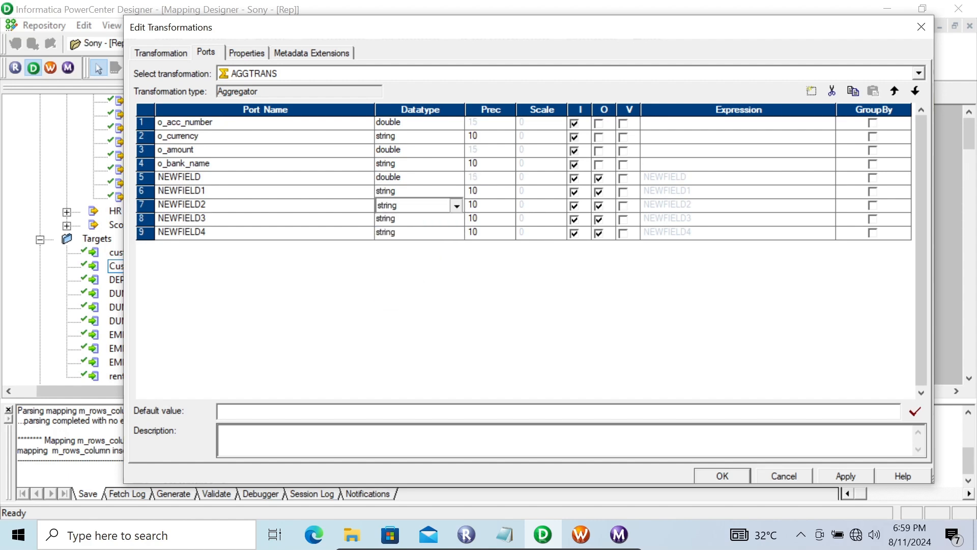
left_click(456, 205)
left_click(407, 260)
left_click(264, 232)
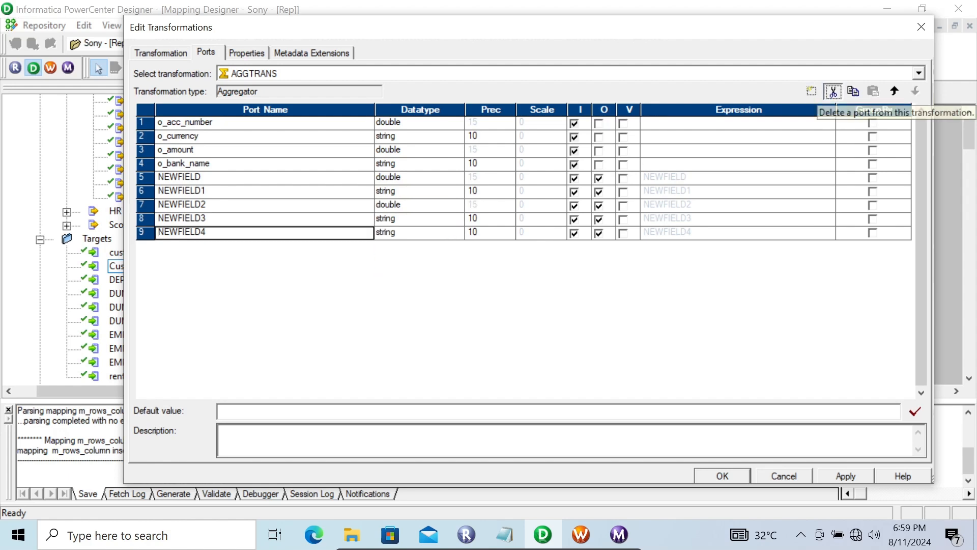
left_click(832, 91)
Step: Rename the Aggregator port NEWFIELD as Account_Number
left_click(199, 176)
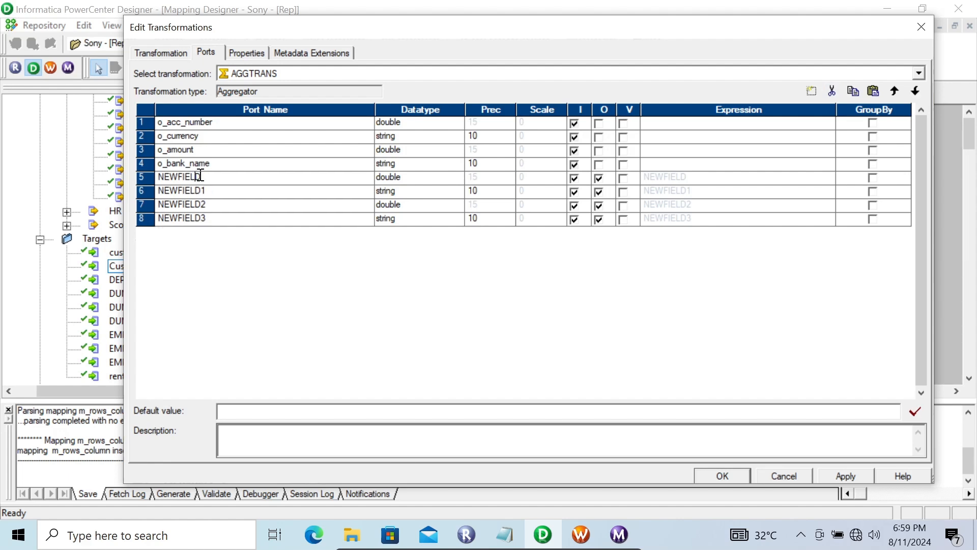
left_click(203, 177)
type("Account_Number")
Step: Rename the Aggregator port NEWFIELD1 as currency
left_click(207, 190)
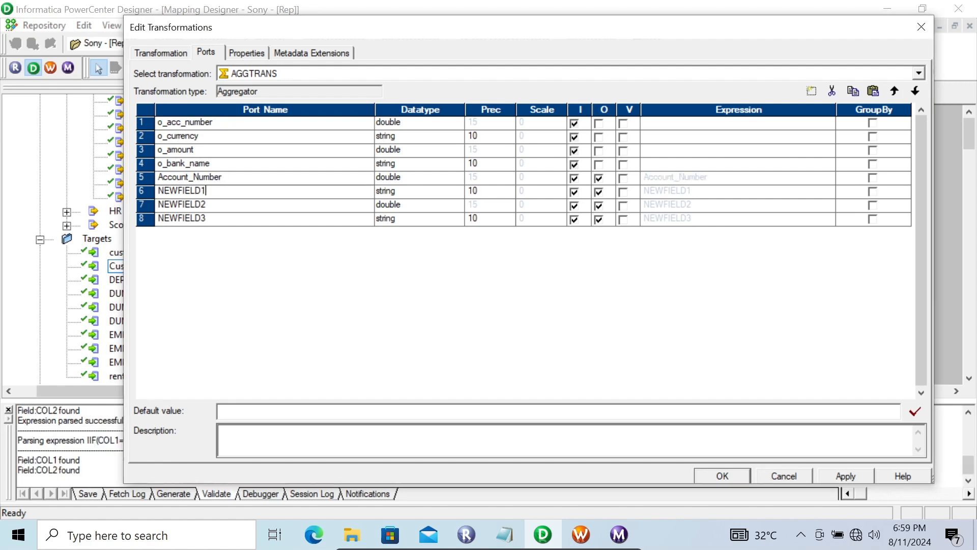
double_click(207, 190)
type("currency")
left_click(233, 205)
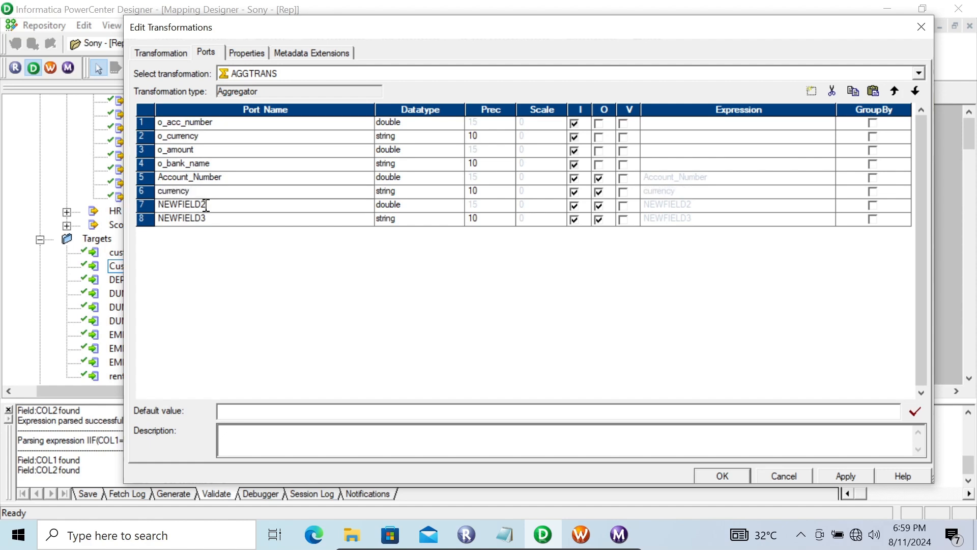
Step: Rename the Aggregator port NEWFIELD2 as bank_name and NEWFIELD3 as Acoount_Number
double_click(233, 206)
type("bank")
type("name")
left_click_drag(208, 218, 108, 229)
type("Acoount_Number")
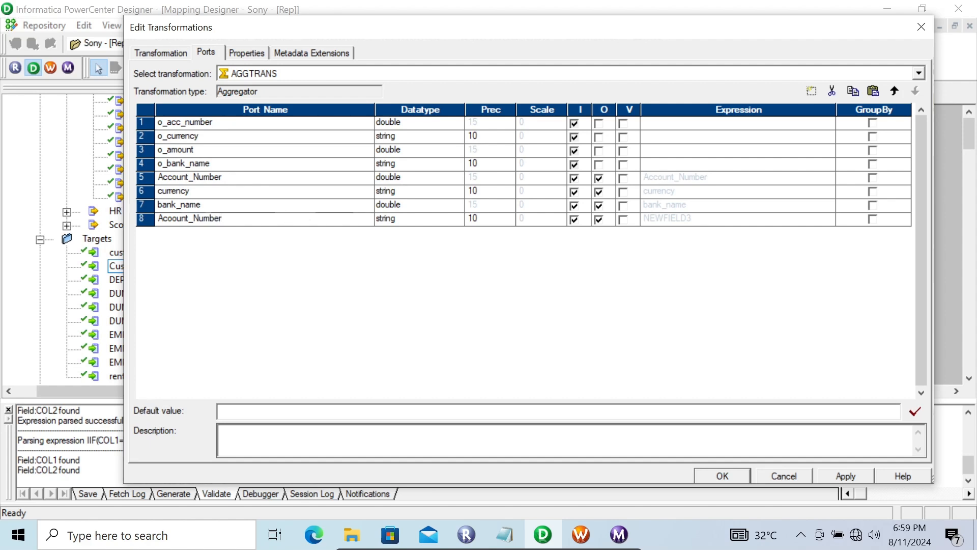
Step: Make Account_Number, currency, bank_name and Acoount_Number output-only ports by disabling their input option
left_click(574, 178)
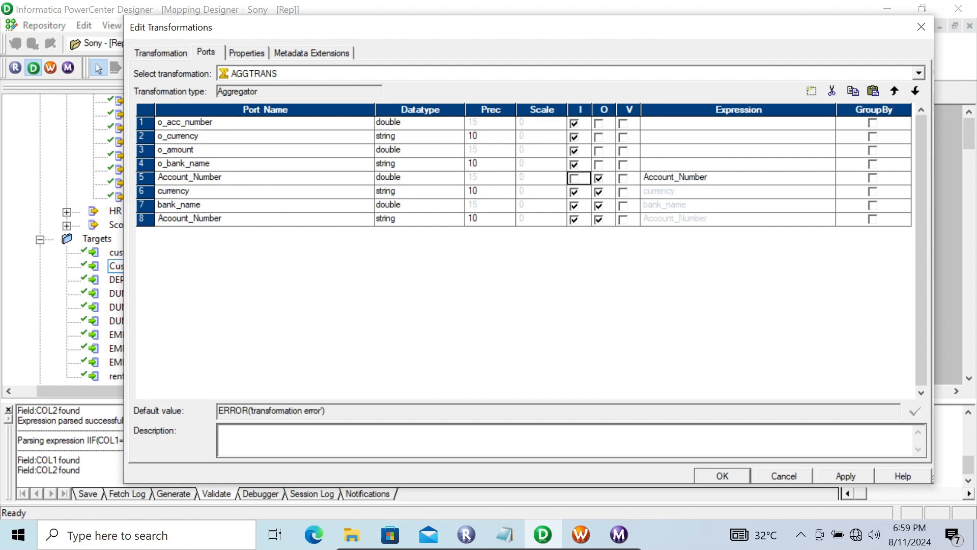
left_click(574, 192)
left_click(574, 205)
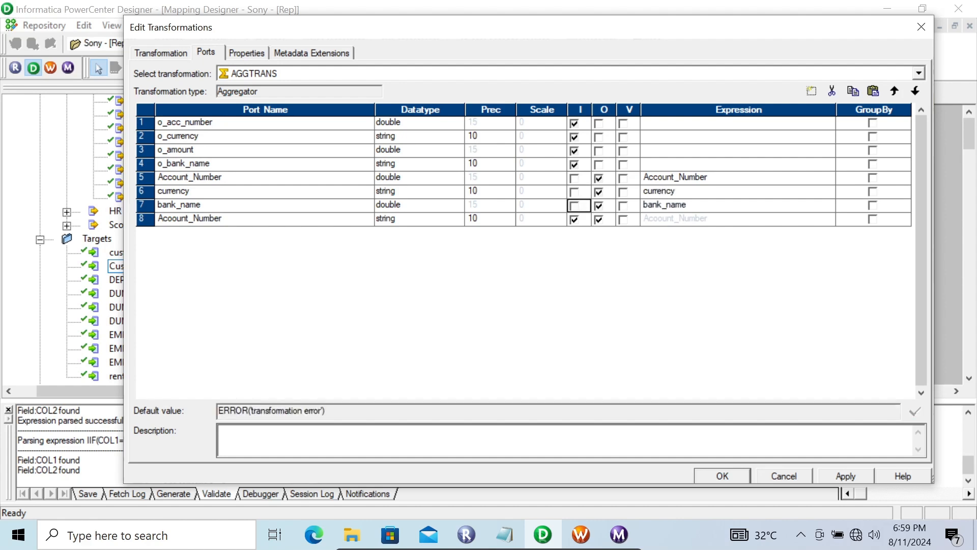
left_click(574, 219)
Step: Set the expression of the Account_Number output port to max(o_acc_number)
left_click(738, 178)
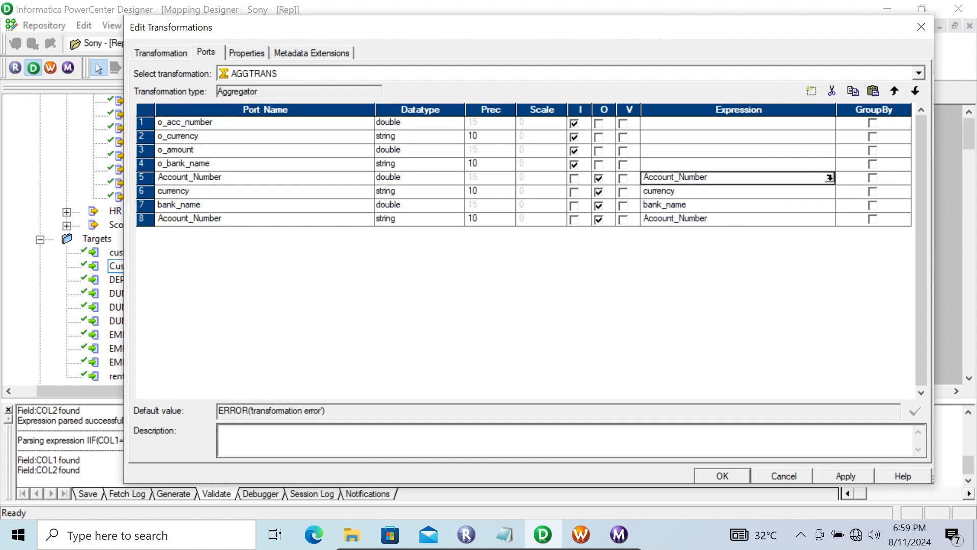
left_click(829, 177)
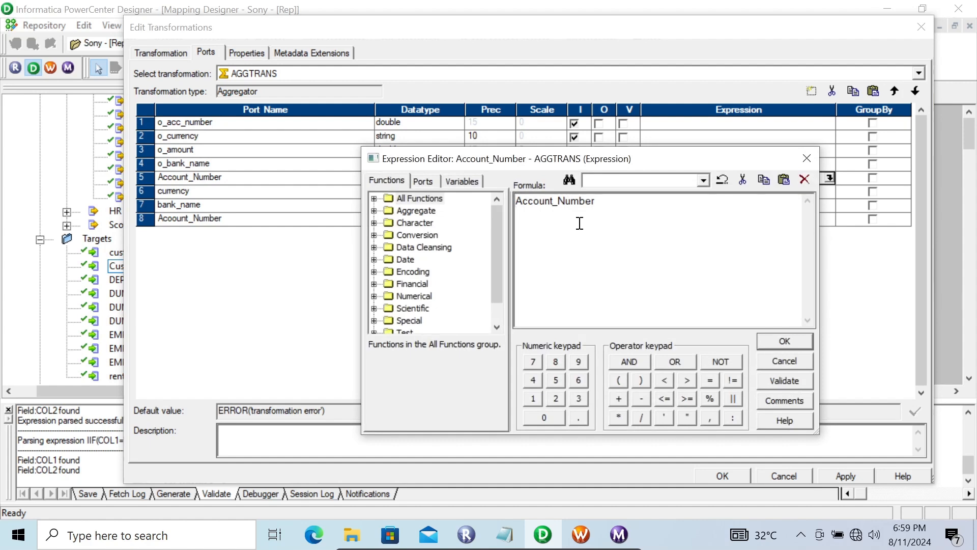
double_click(604, 204)
left_click(423, 181)
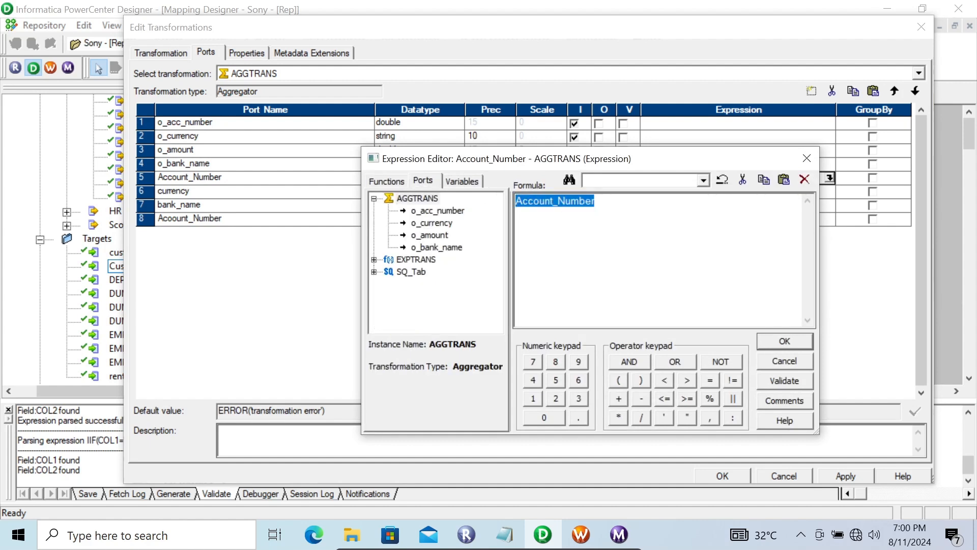
type("max(")
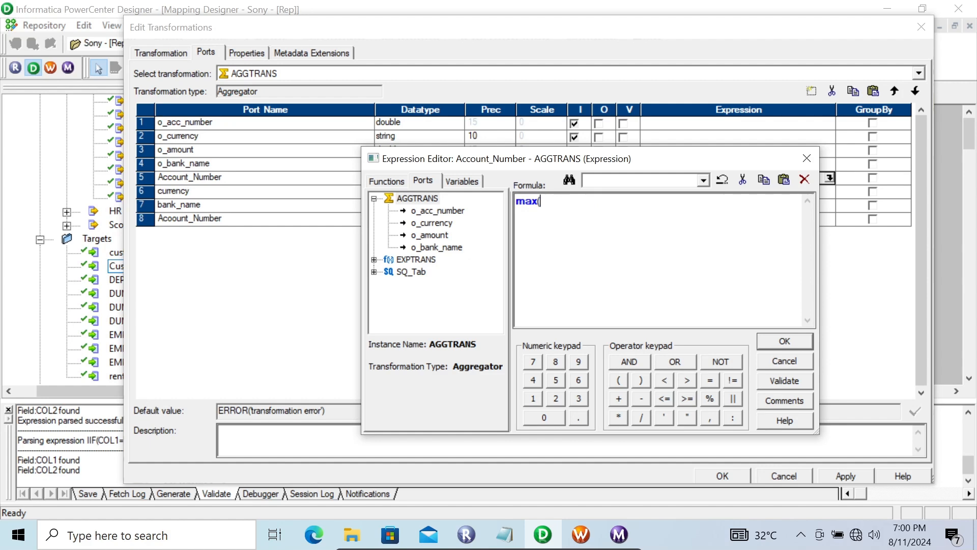
double_click(438, 211)
type(")")
key("Return")
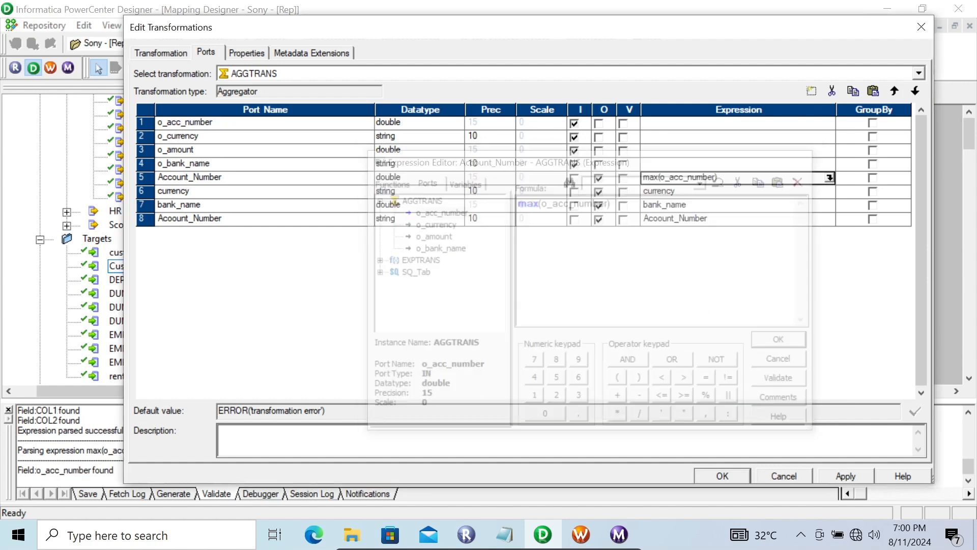
Step: Set the expression of the currency output port to max(o_currency)
left_click(793, 191)
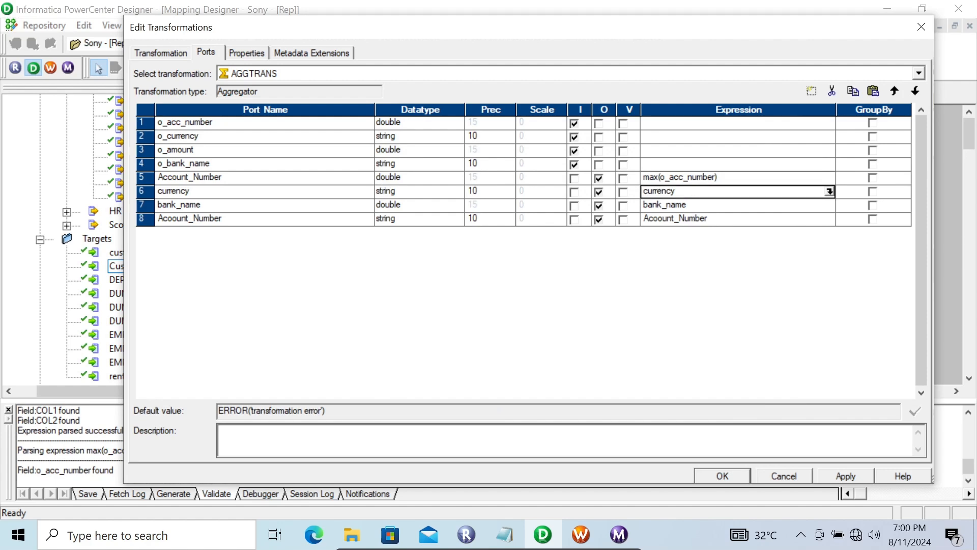
left_click(830, 191)
double_click(516, 201)
type("max(")
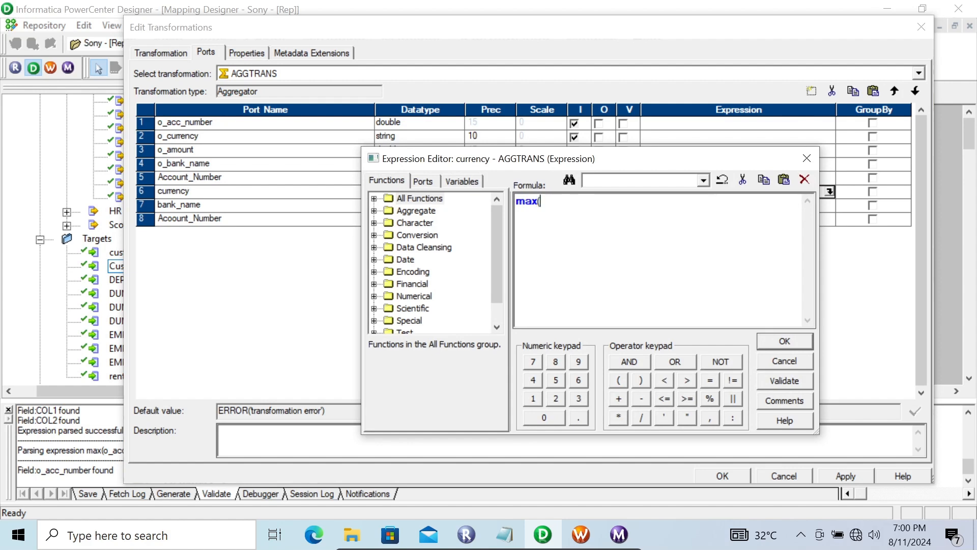
left_click(423, 181)
double_click(431, 222)
type(")")
left_click(784, 341)
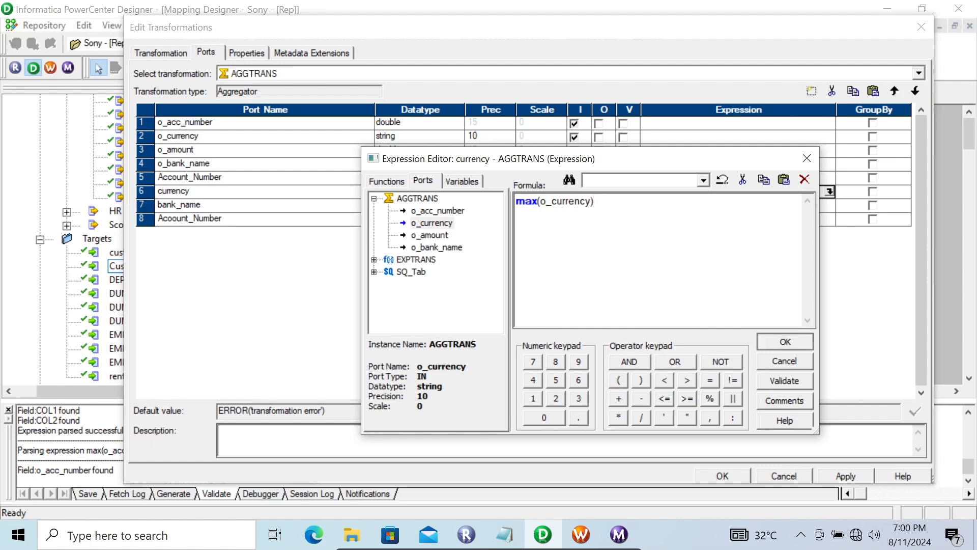
Step: Set the expression of the bank_name output port to max(o_bank_name)
left_click(794, 205)
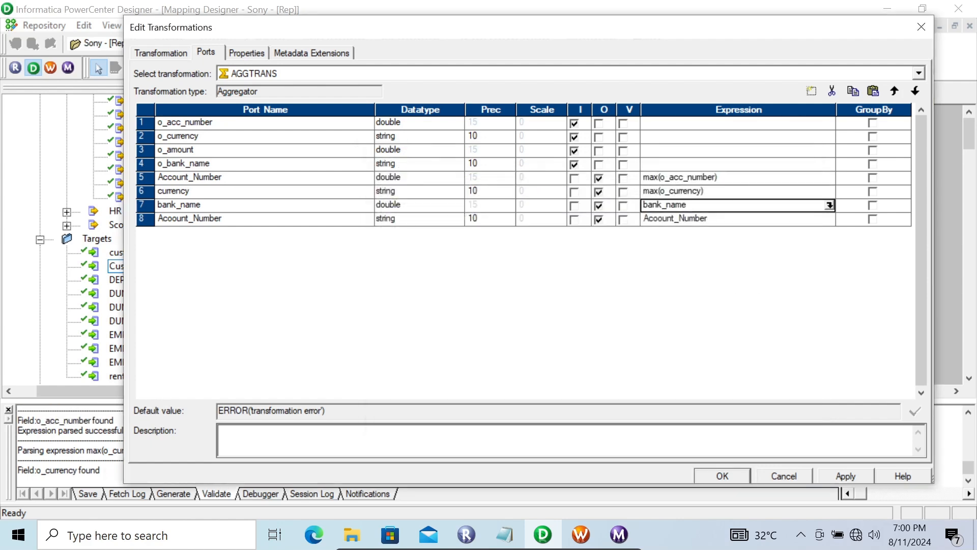
left_click(830, 205)
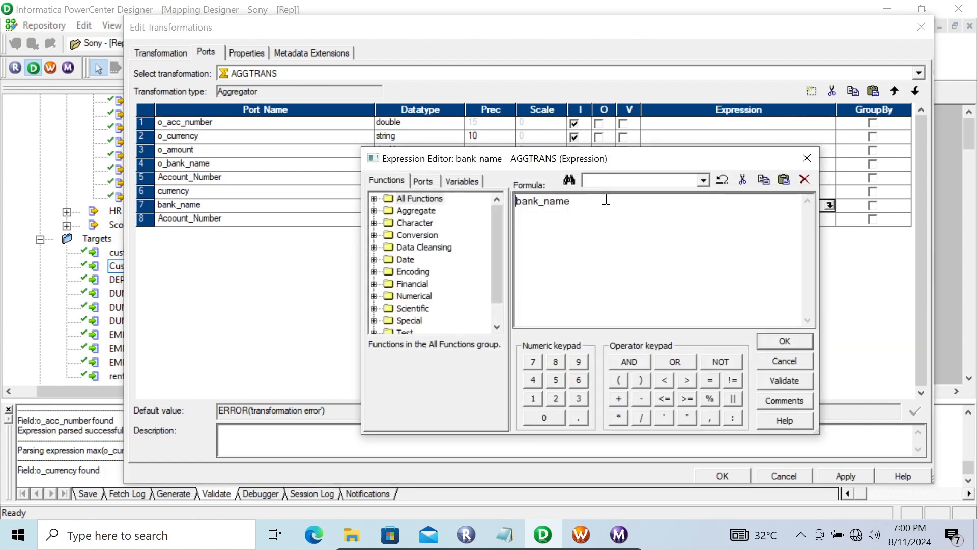
double_click(567, 198)
type("max(")
left_click(423, 181)
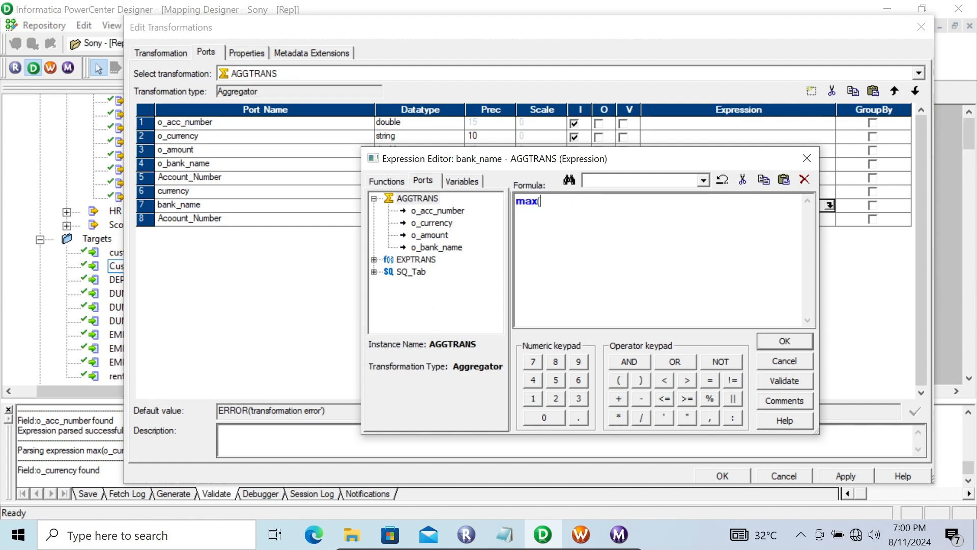
left_click_drag(507, 160, 488, 252)
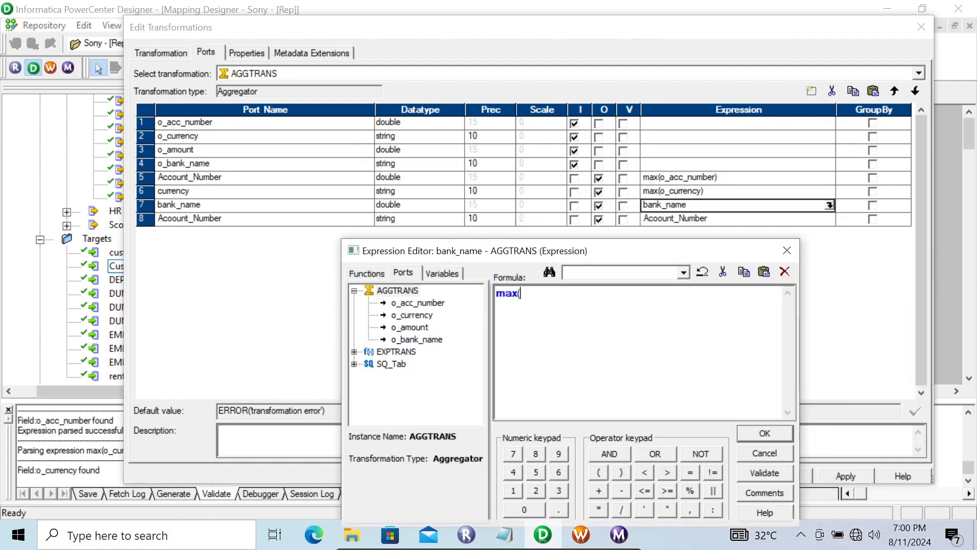
double_click(417, 339)
type(")")
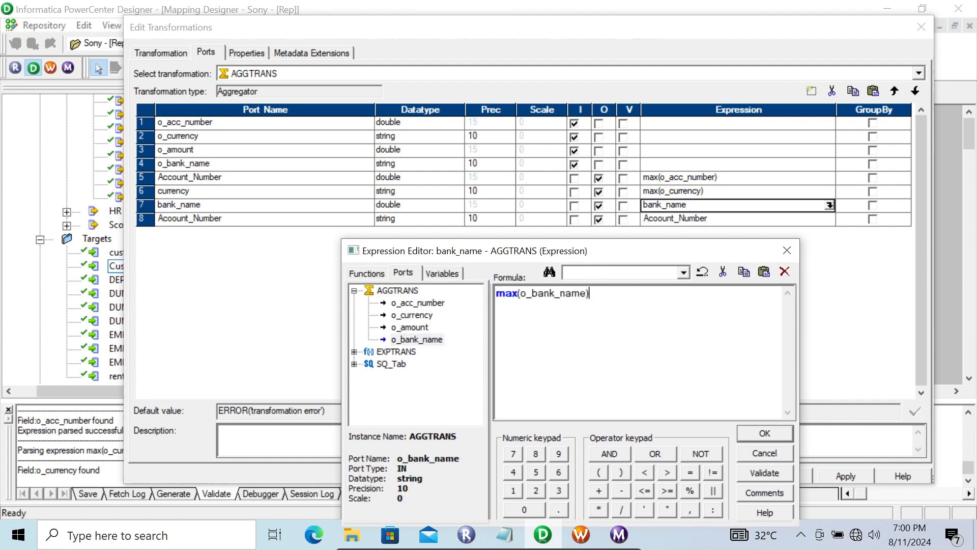
left_click(758, 433)
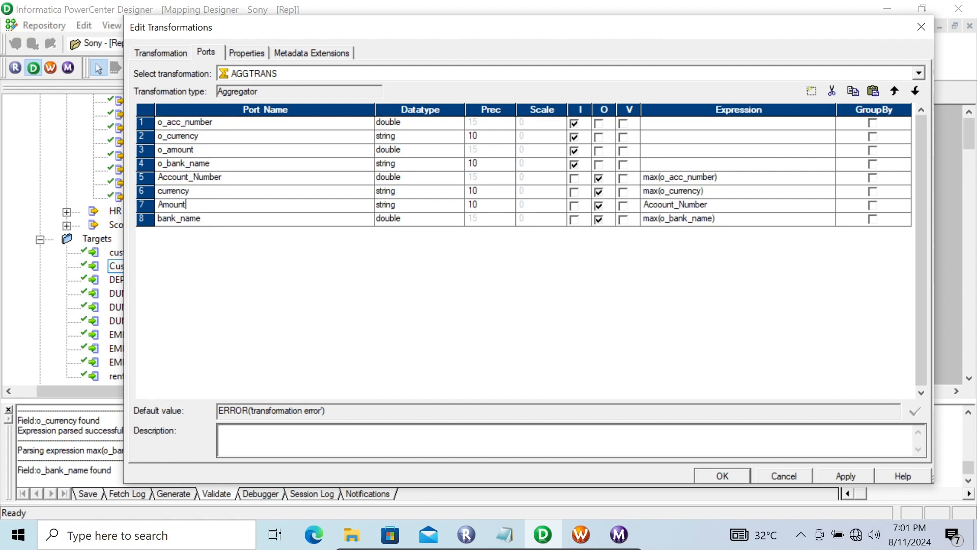
Step: Set the datatype of the bank_name port to string and of the Amount port to double
left_click(247, 219)
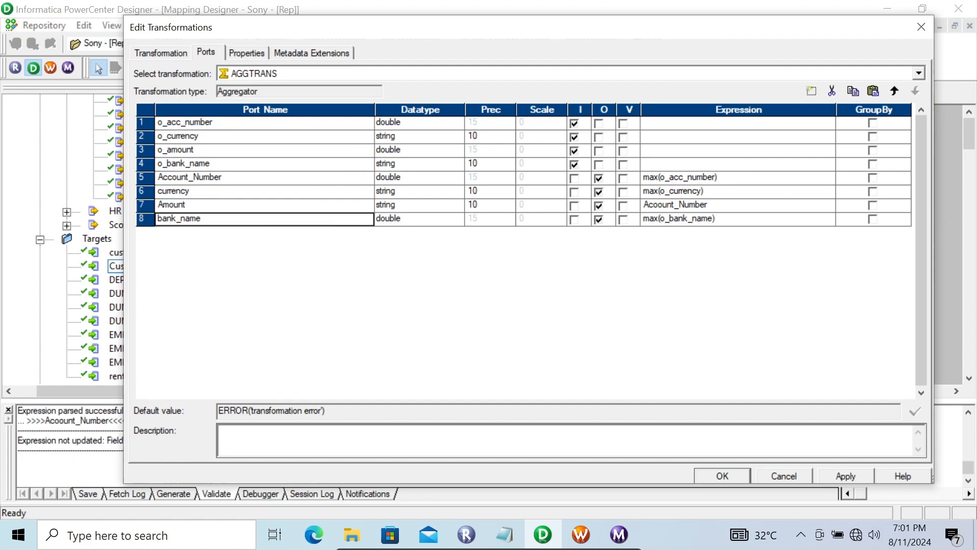
left_click(455, 219)
left_click(456, 219)
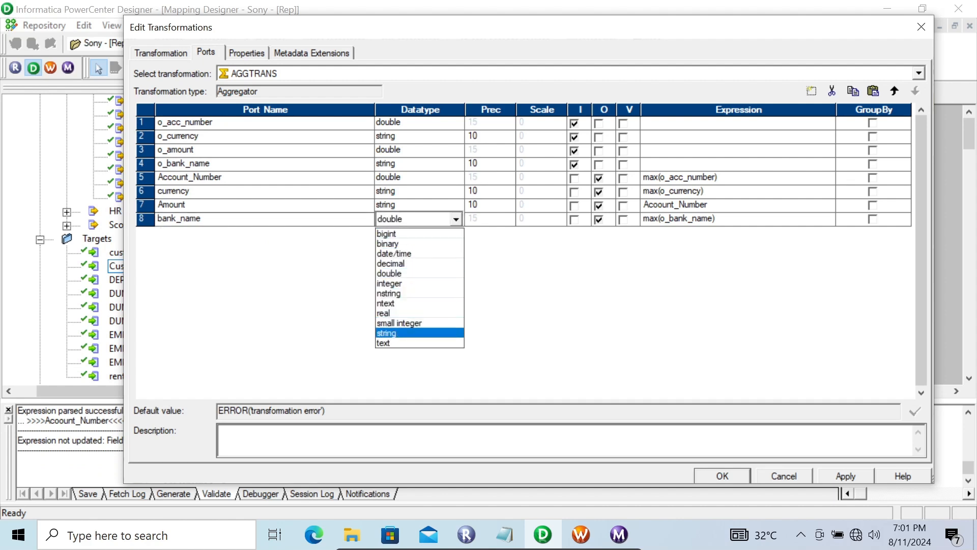
left_click(395, 333)
left_click(455, 205)
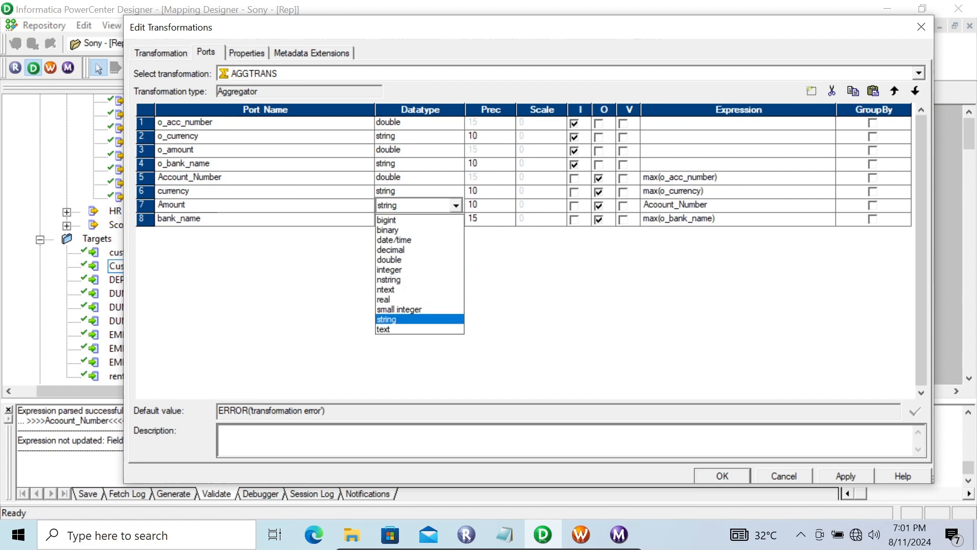
left_click(402, 260)
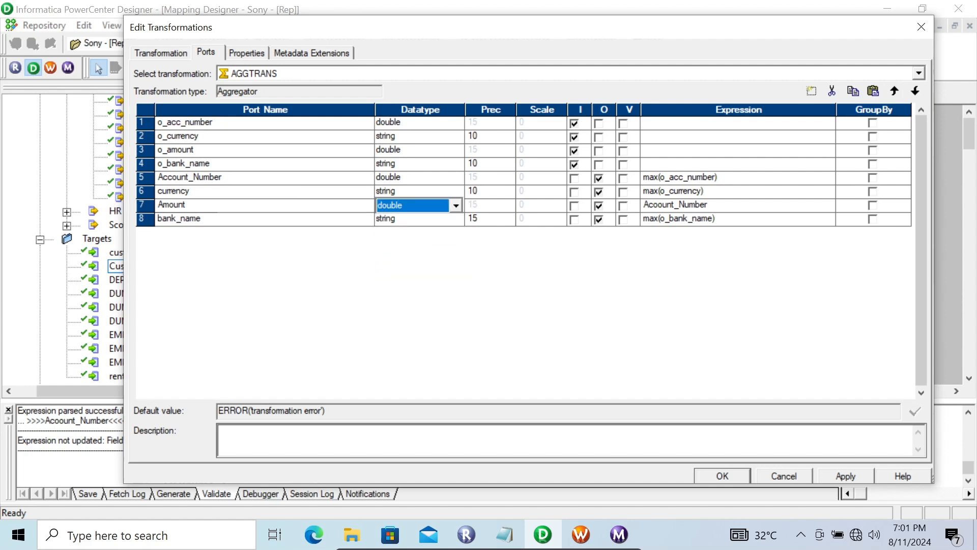
Step: Set the expression of the Amount output port to max(o_amount)
left_click(709, 204)
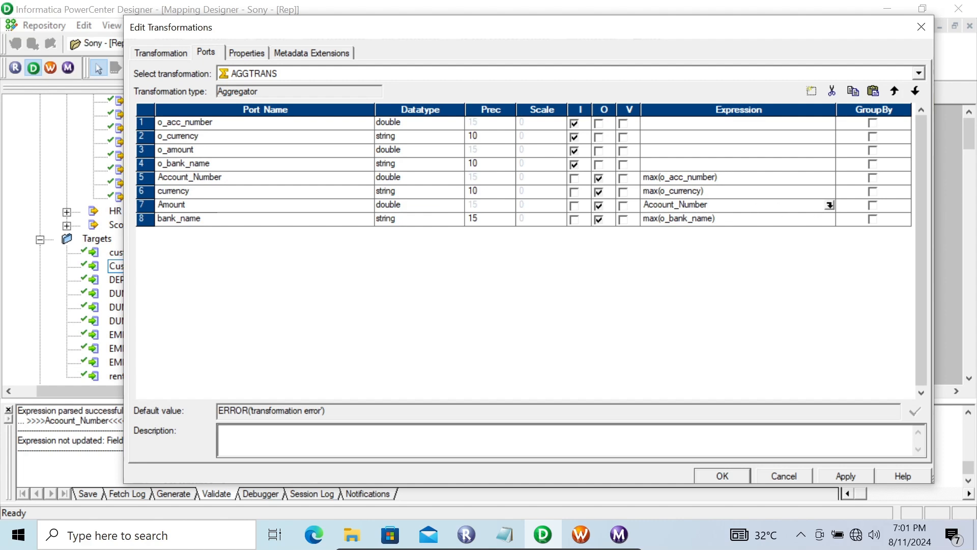
left_click(829, 205)
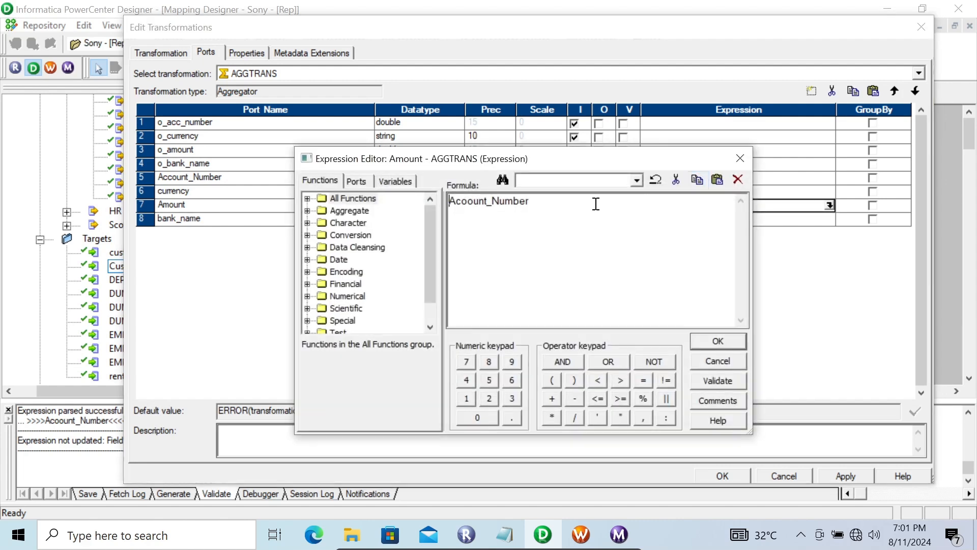
key("ctrl+a")
type("max")
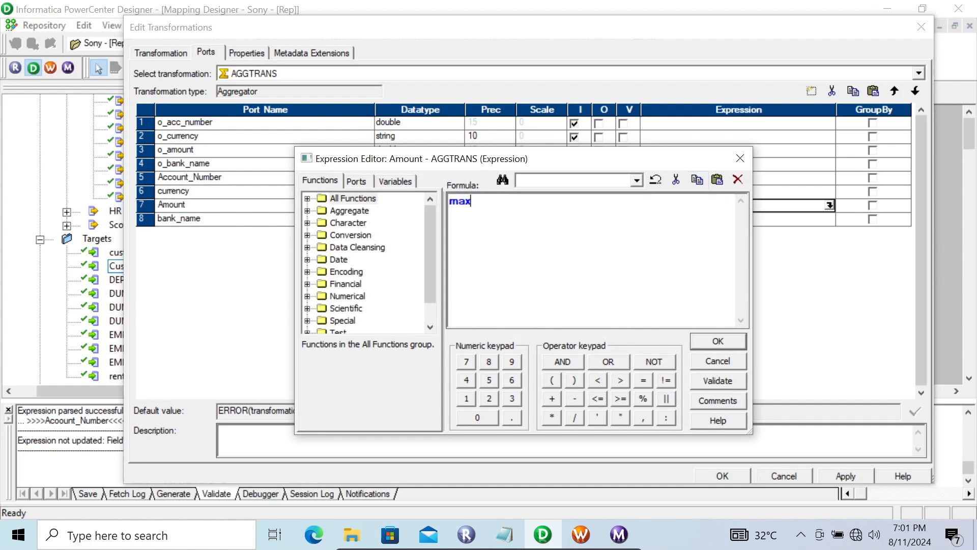
type("(")
left_click(357, 181)
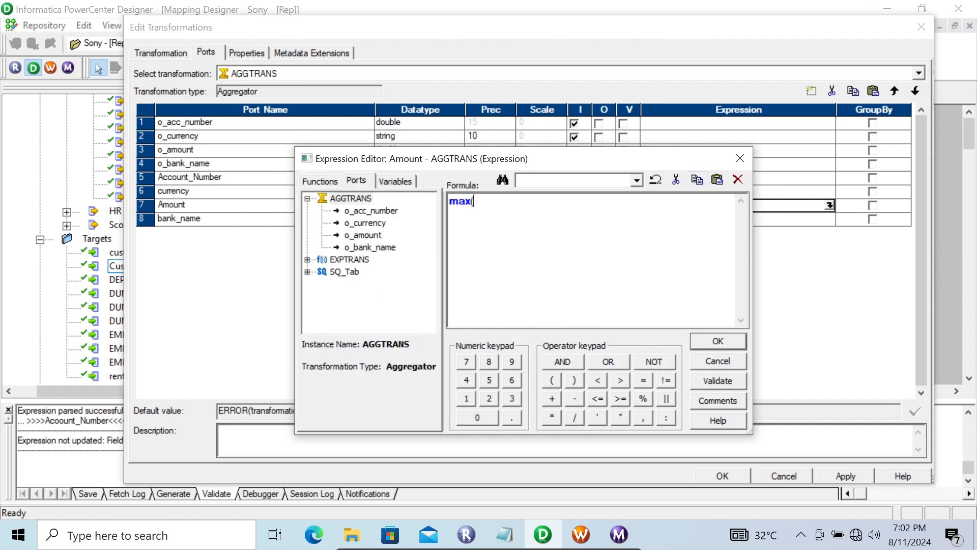
double_click(362, 234)
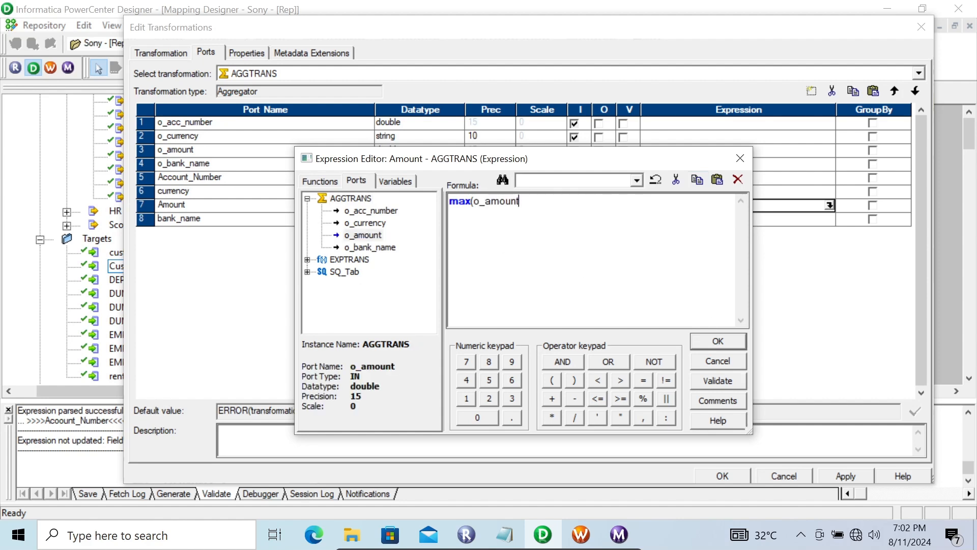
type(")")
left_click(717, 341)
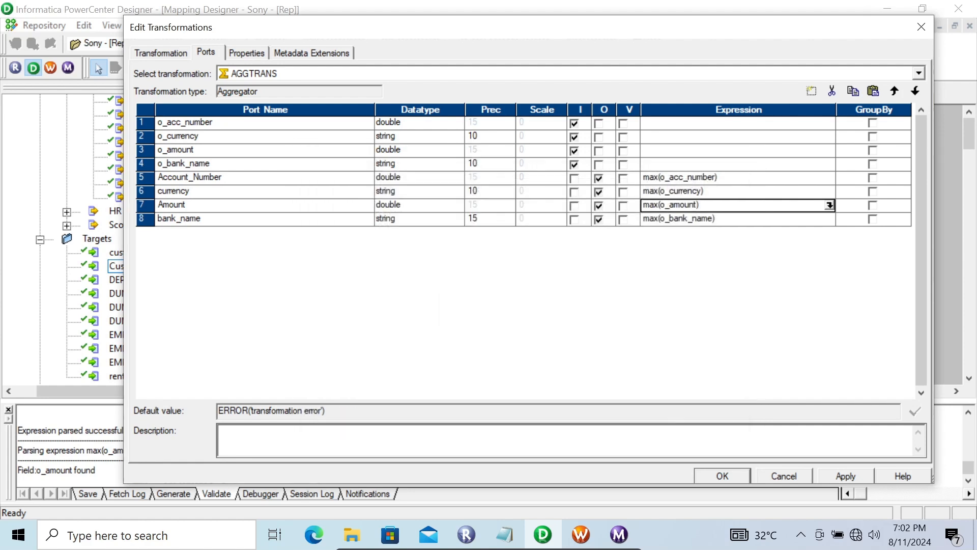
Step: Check the four Aggregator output ports, apply the port changes and close the transformation editor
left_click(264, 178)
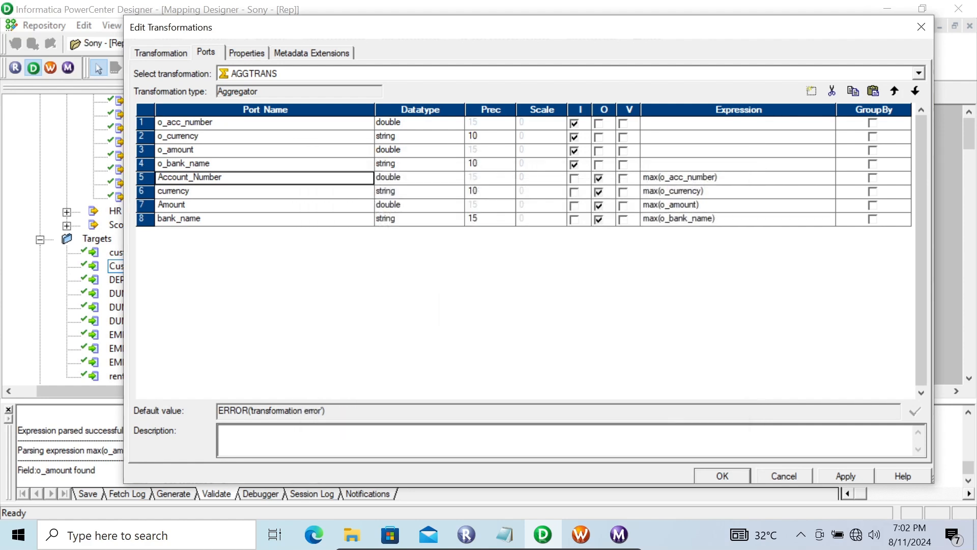
left_click(324, 192)
left_click(326, 205)
left_click(326, 219)
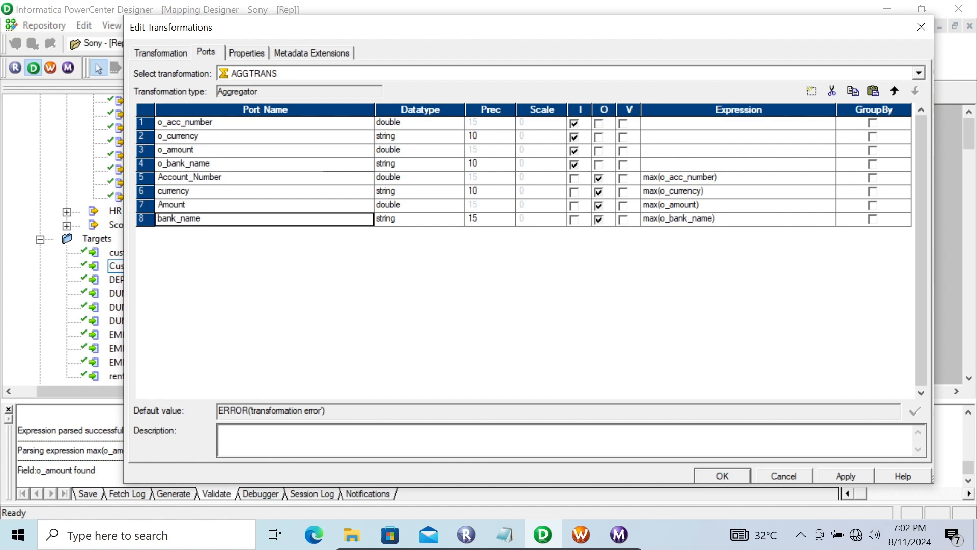
left_click(846, 476)
left_click(722, 476)
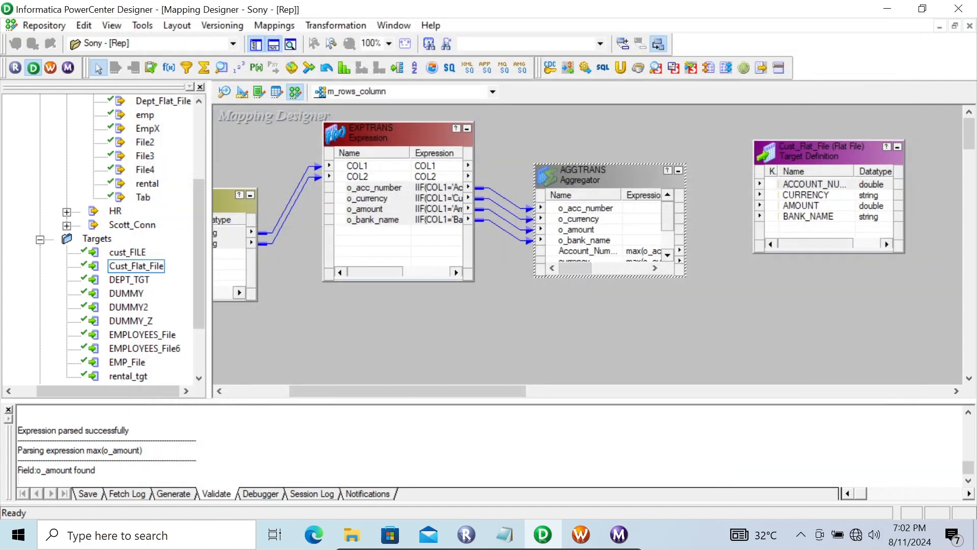
Step: Enlarge the AGGTRANS box and link Account_Number, currency, Amount and bank_name to the matching Cust_Flat_File target ports
left_click_drag(610, 164, 610, 106)
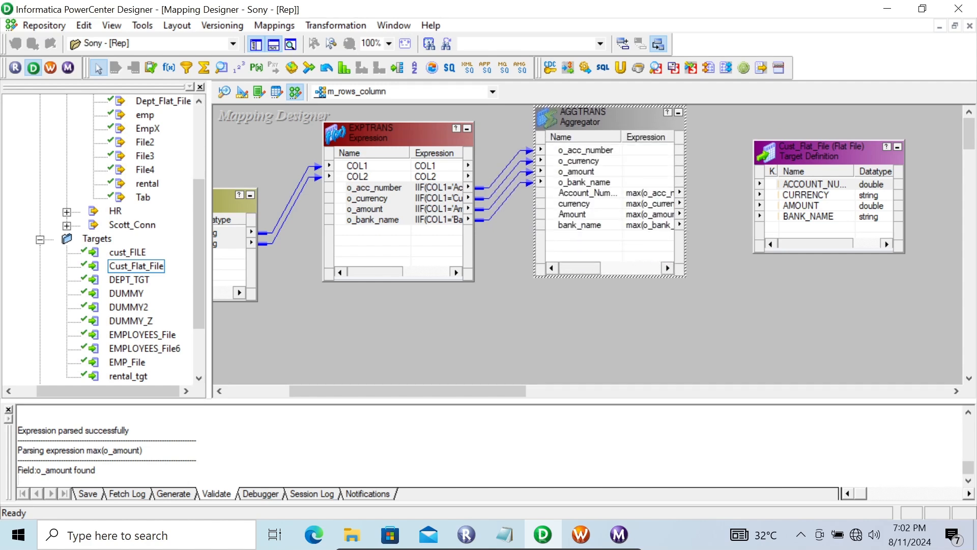
left_click(587, 193)
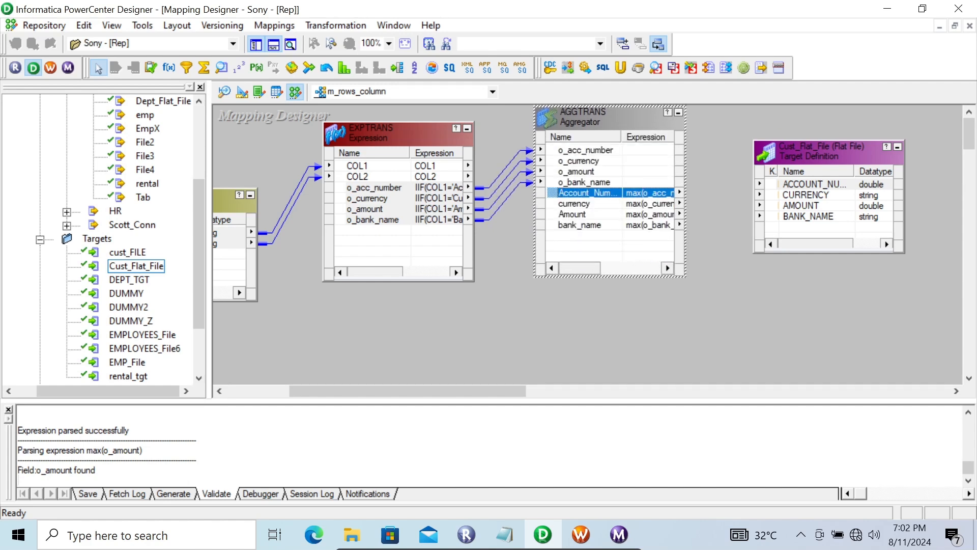
key("shift+Down")
key("shift+Down")
key("shift+Down")
left_click_drag(583, 193, 782, 186)
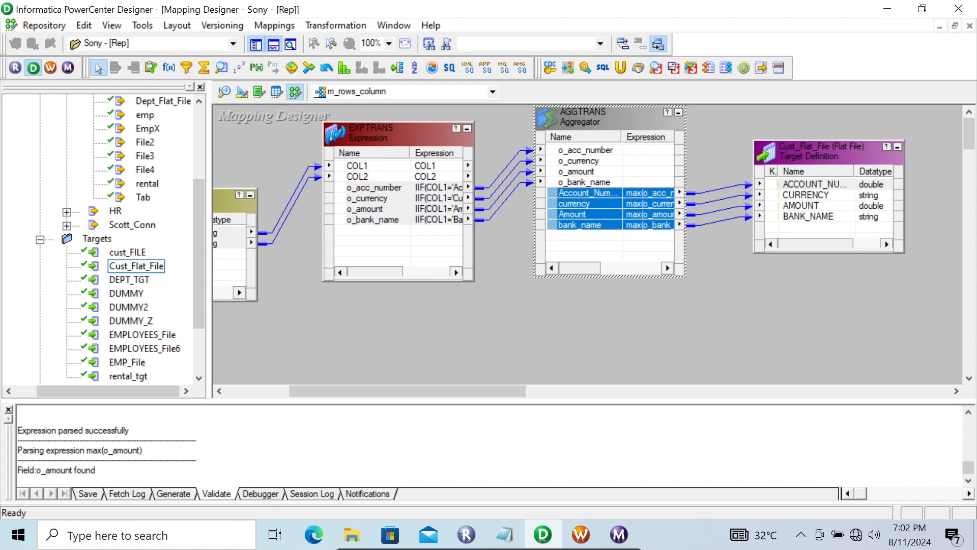
Step: Save the mapping m_rows_column and switch to PowerCenter Workflow Manager
key("ctrl+s")
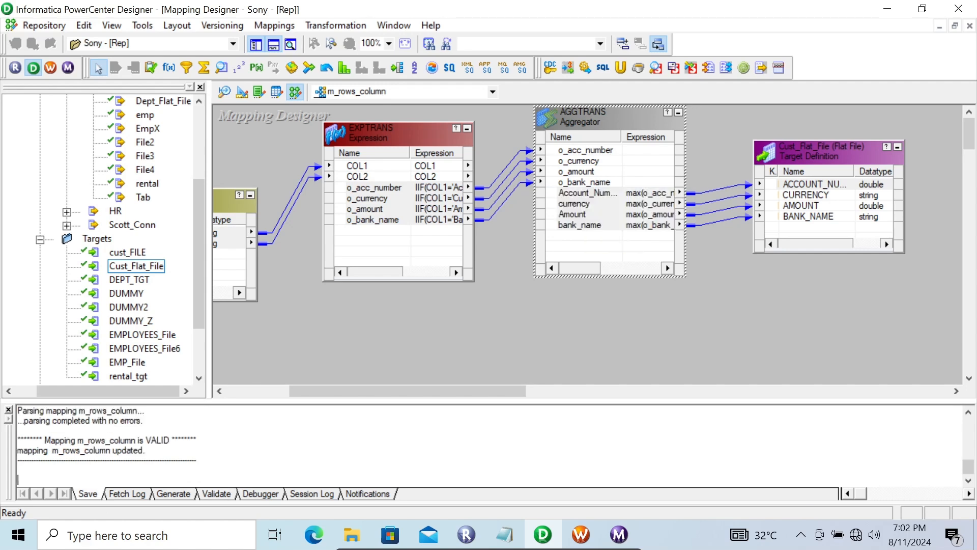
left_click(581, 535)
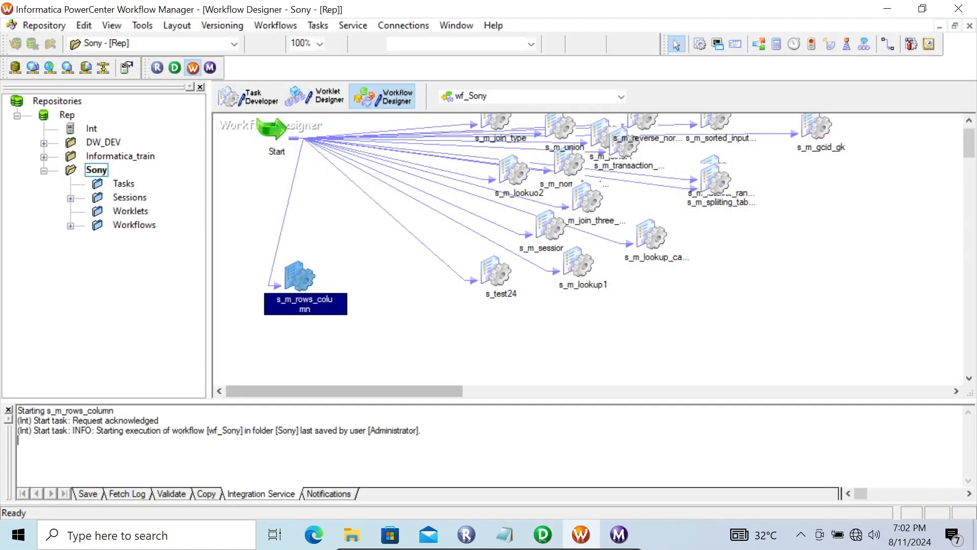
Step: Refresh the mapping of session s_m_rows_column and save workflow wf_Sony
right_click(304, 321)
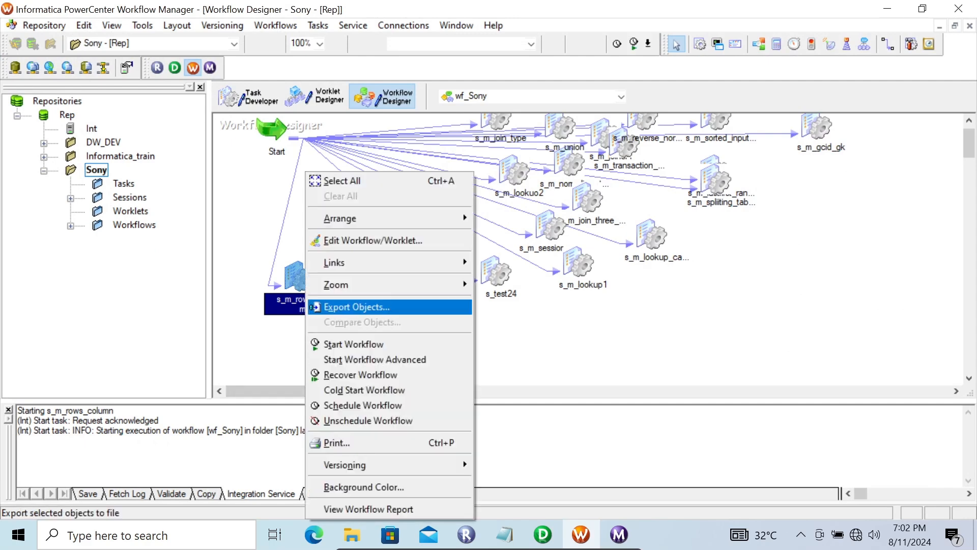
left_click(287, 333)
left_click(296, 279)
right_click(297, 279)
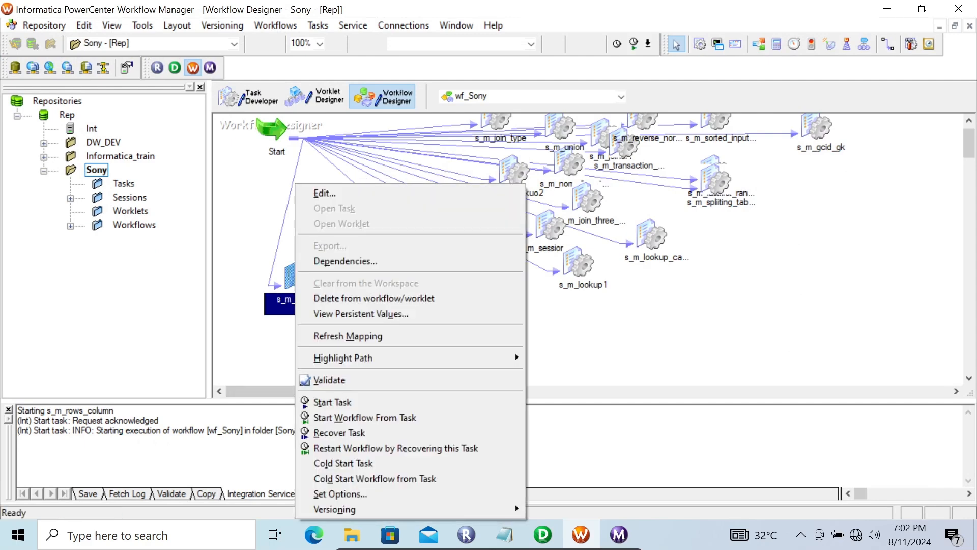
key("Return")
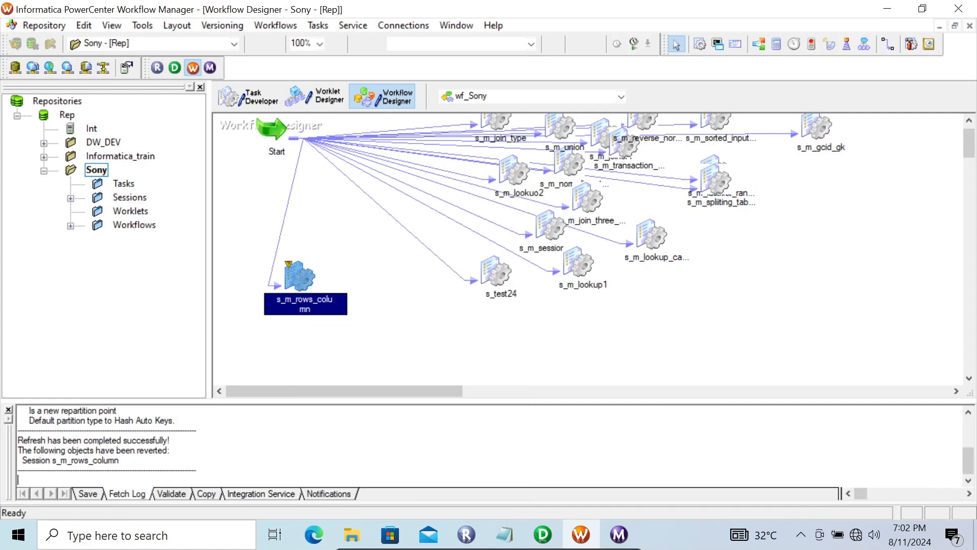
key("ctrl+s")
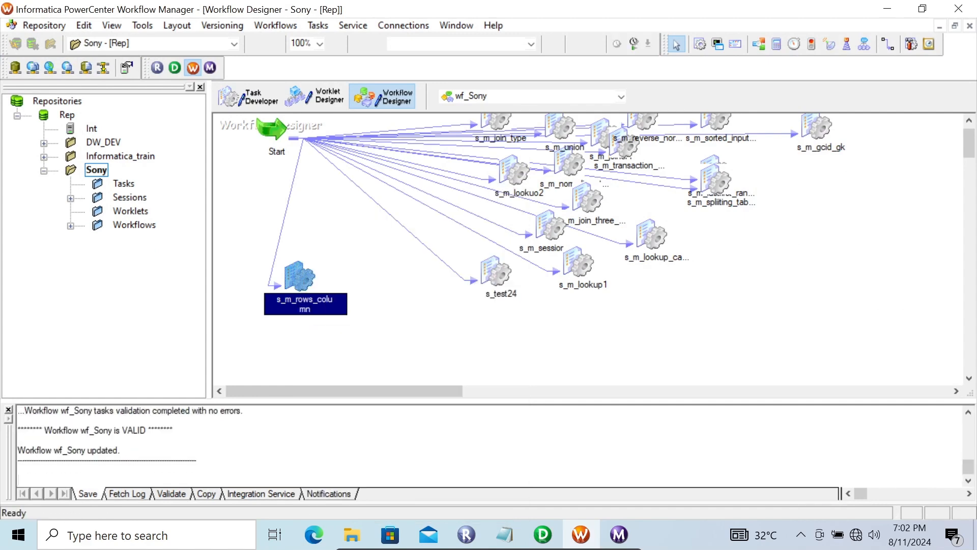
Step: Start the s_m_rows_column session task and check its latest run in PowerCenter Workflow Monitor
right_click(295, 279)
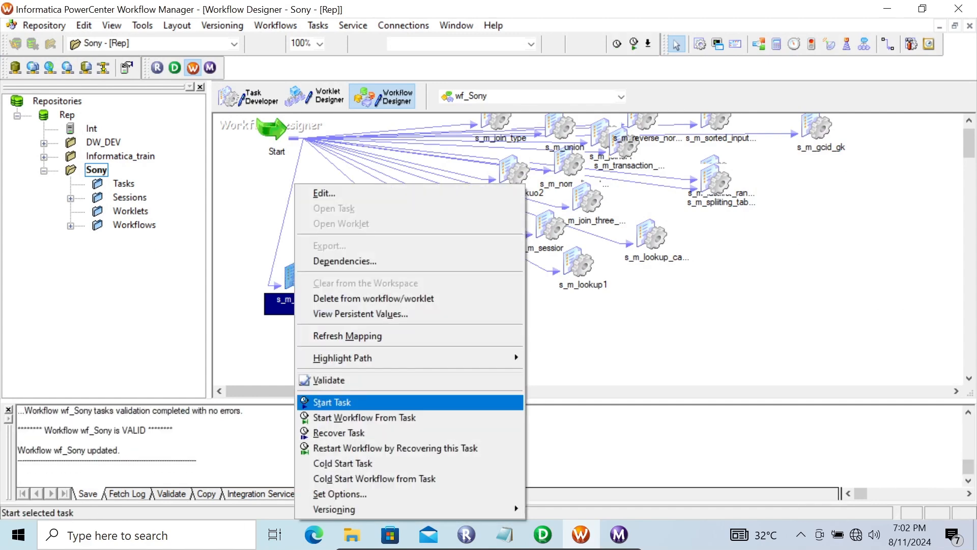
key("Return")
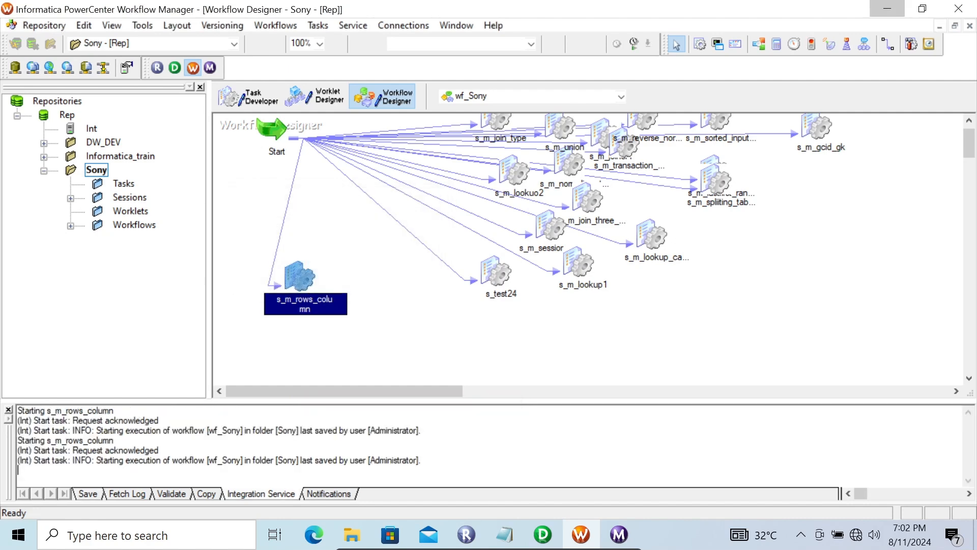
left_click(887, 8)
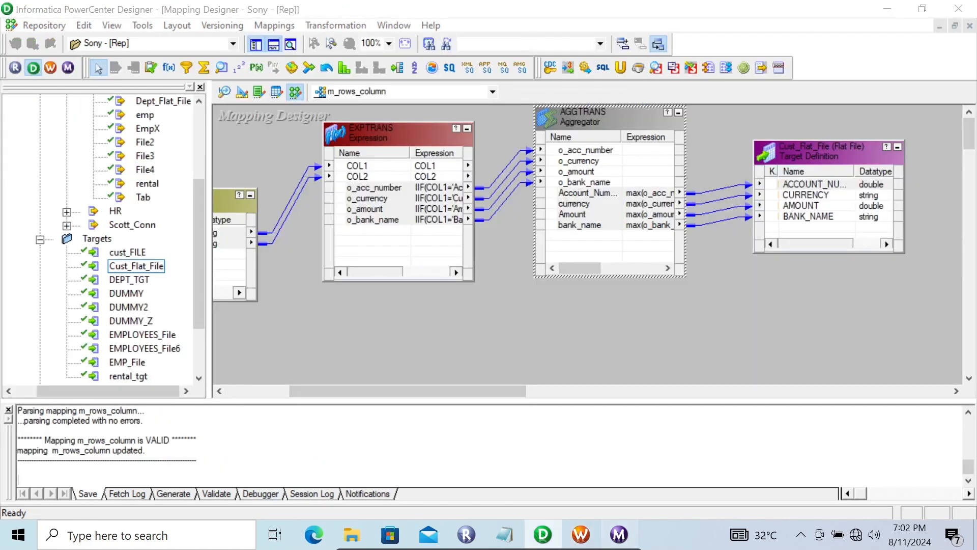
left_click(619, 534)
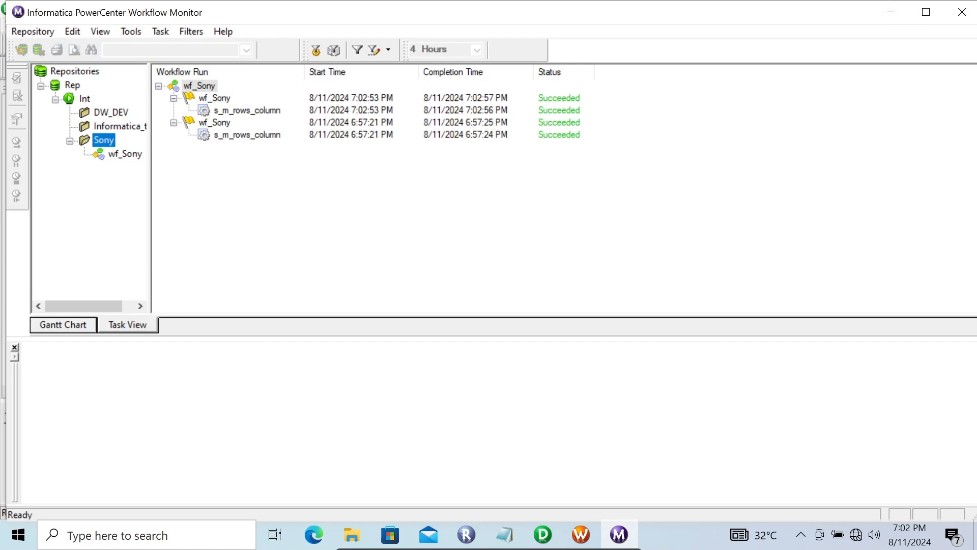
left_click(247, 110)
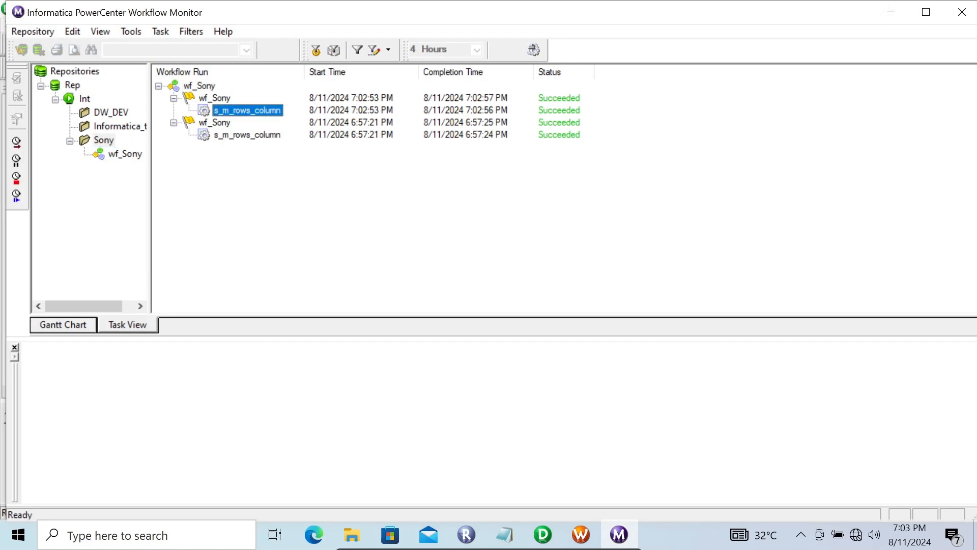
Step: Clear the open windows away and open the output file cust_flat_file1 from the desktop
left_click(891, 11)
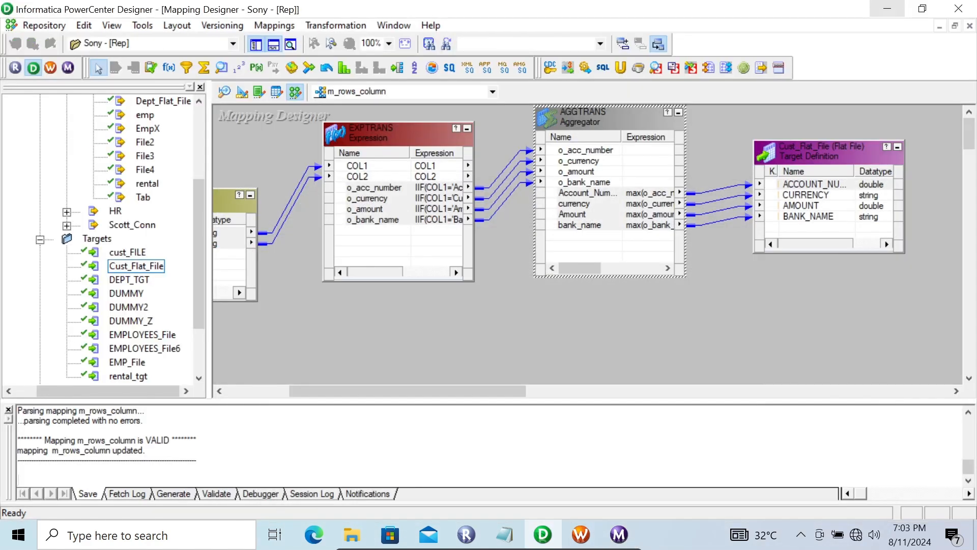
left_click(888, 8)
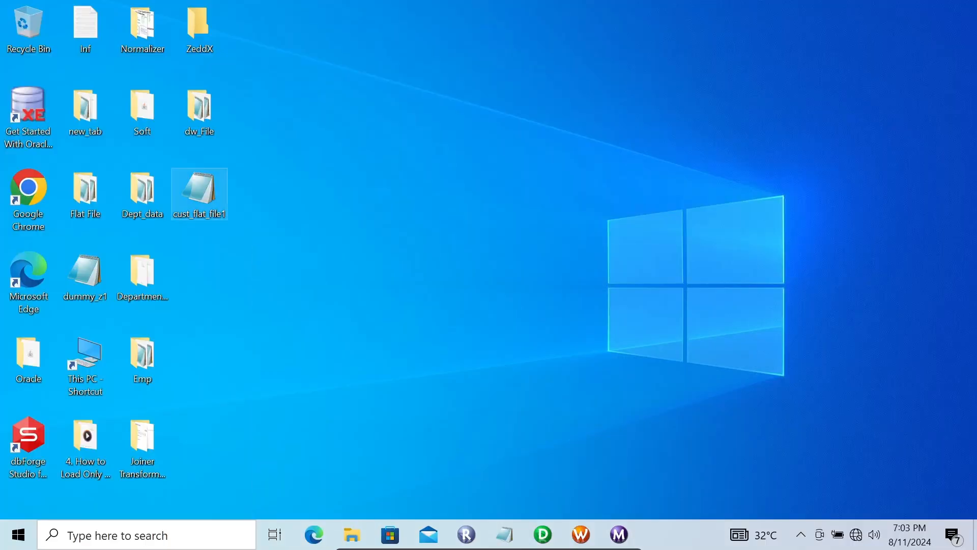
double_click(199, 194)
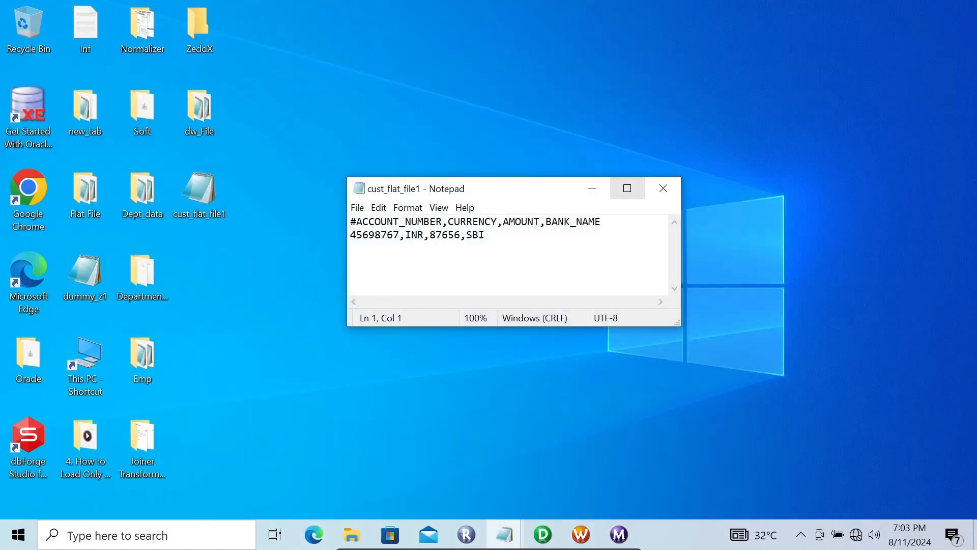
left_click(627, 188)
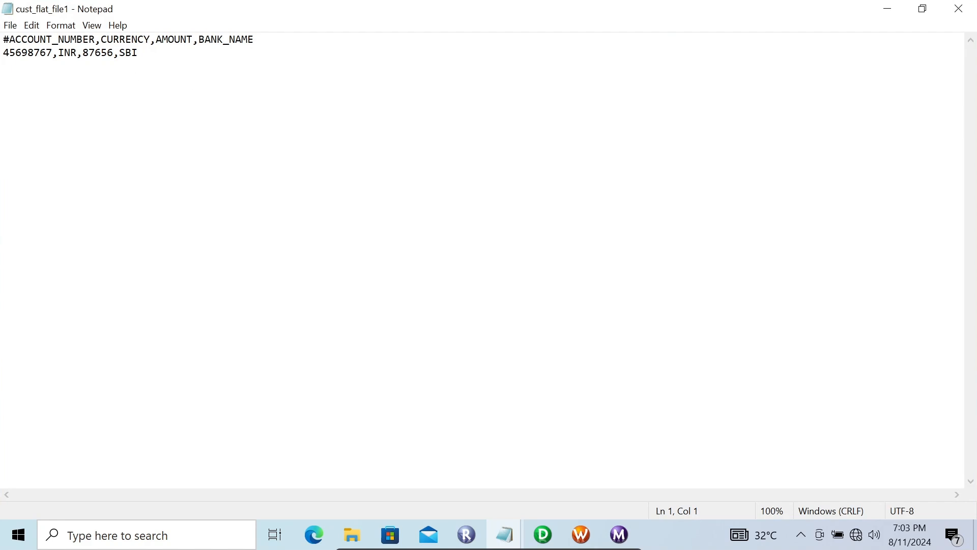
left_click(922, 8)
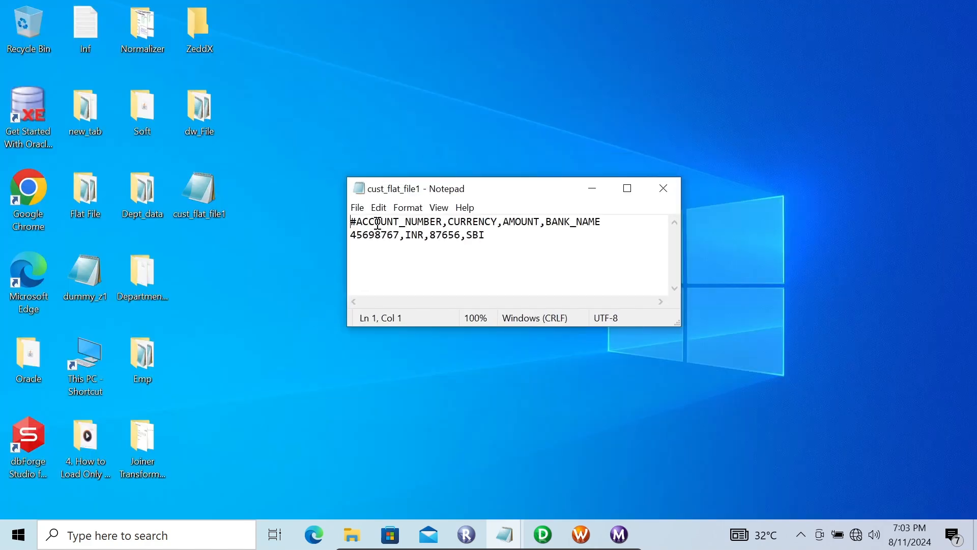
Step: Compare the cust_flat_file1 column headers with their values, and bring up the Inf notes with the expected layout
left_click_drag(403, 233, 357, 234)
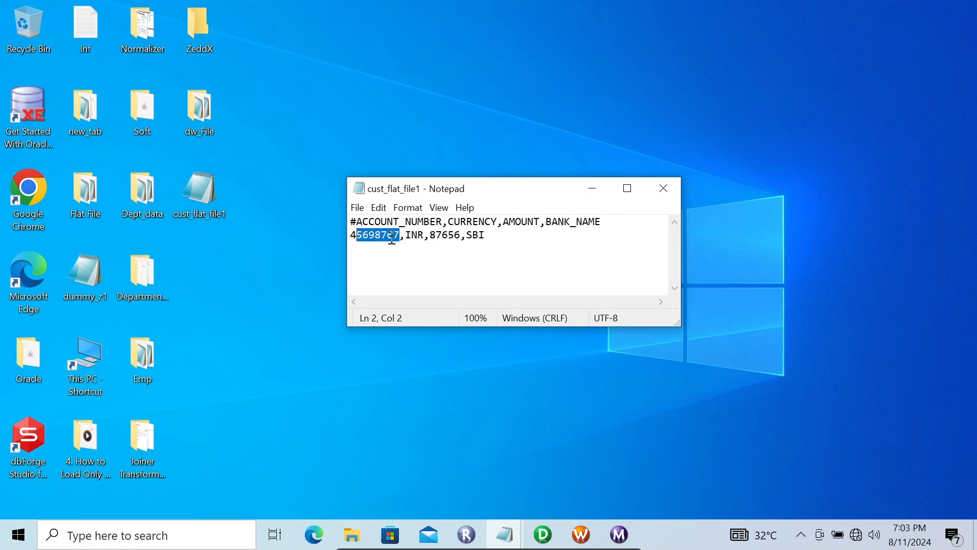
left_click_drag(448, 221, 540, 222)
left_click(504, 223)
left_click_drag(430, 237, 479, 235)
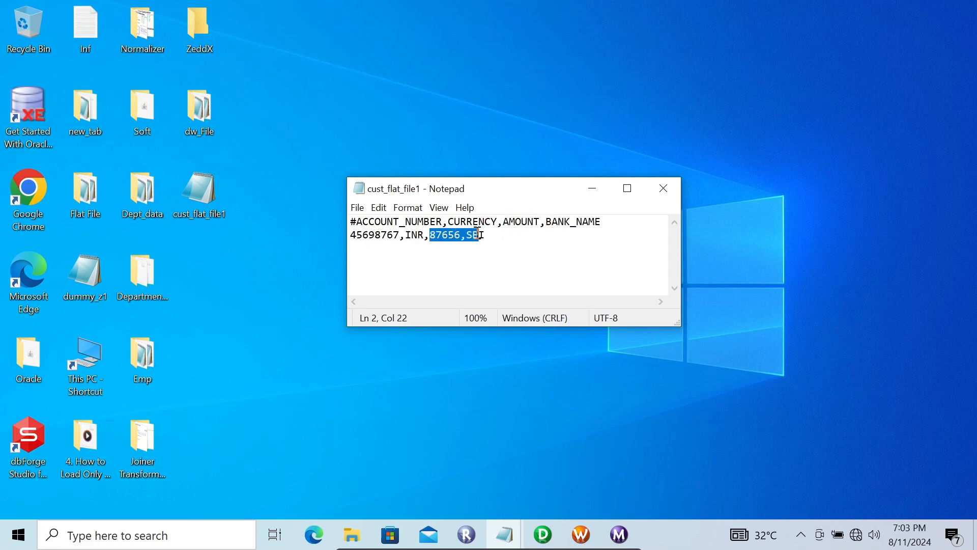
left_click_drag(547, 223, 603, 222)
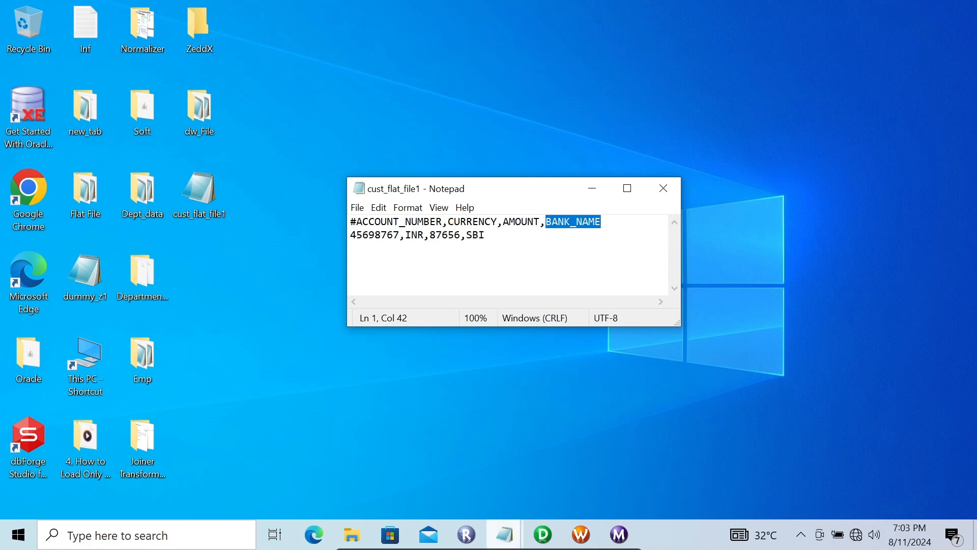
mouse_move(505, 534)
left_click(419, 476)
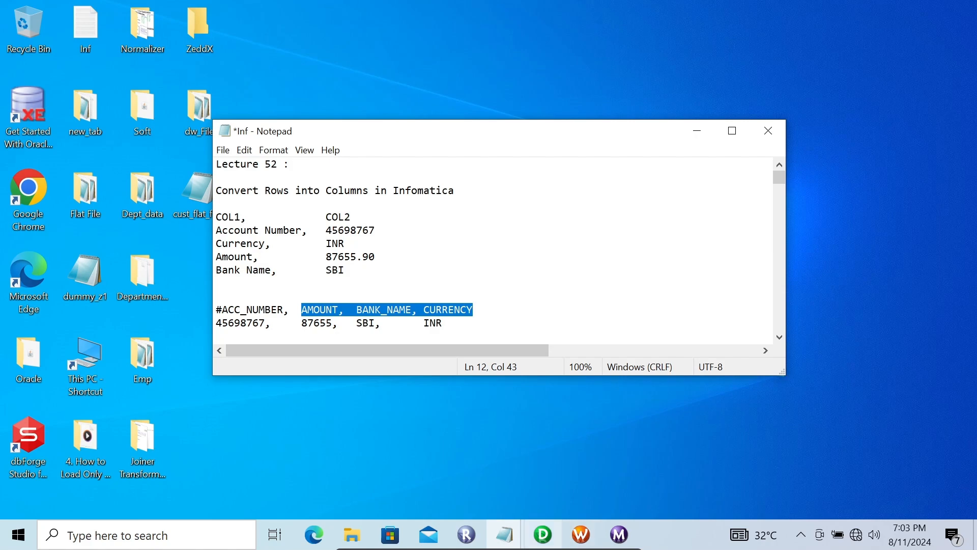
Step: Switch to PowerCenter Designer and display the ports and expressions of the EXPTRANS Expression transformation
left_click(542, 534)
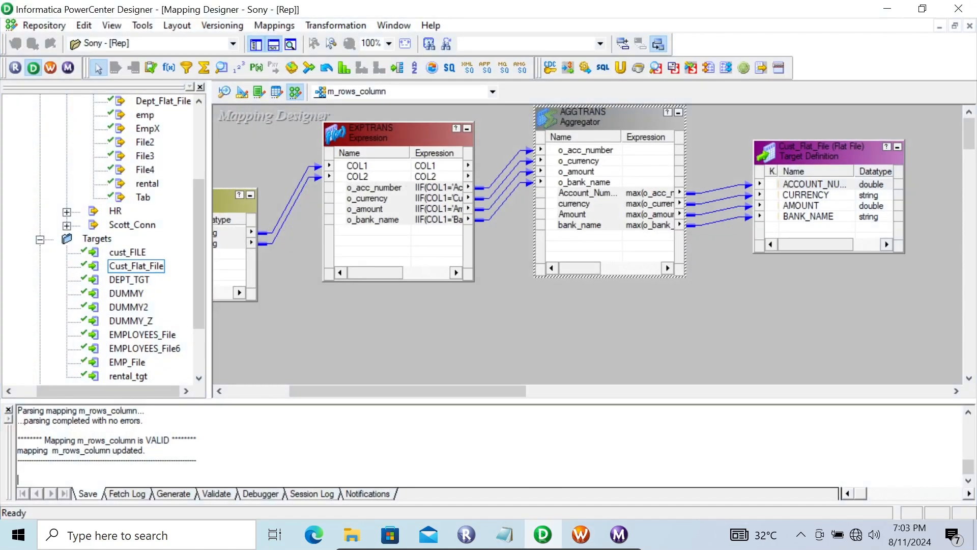
left_click_drag(408, 391, 368, 391)
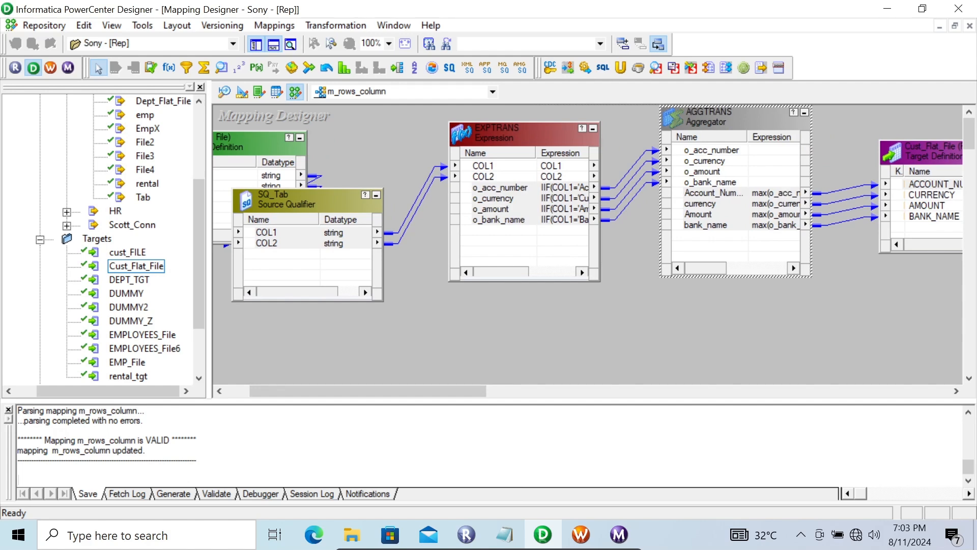
double_click(519, 130)
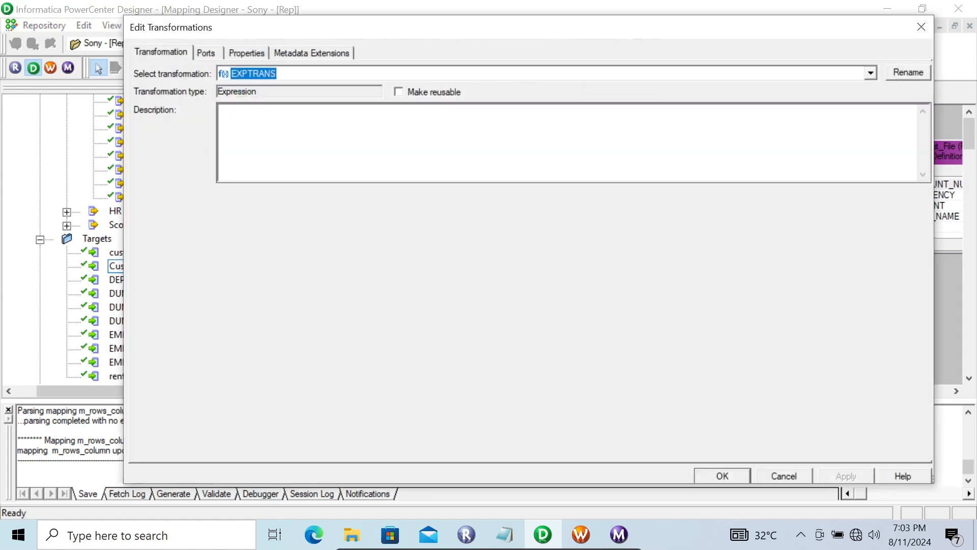
left_click(247, 53)
left_click(206, 53)
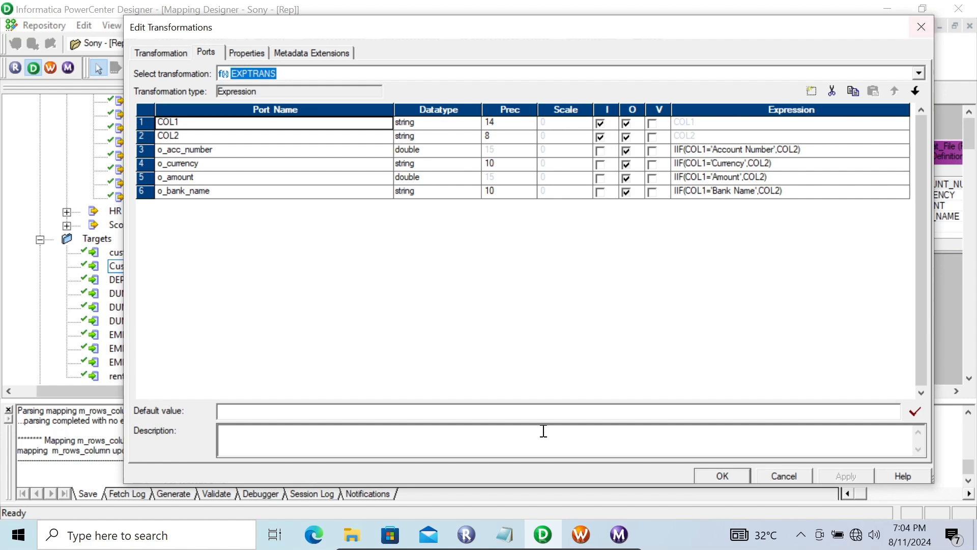
Step: Review the COL1 and COL2 source rows in the Inf notes against the EXPTRANS port expressions
mouse_move(504, 534)
mouse_move(419, 476)
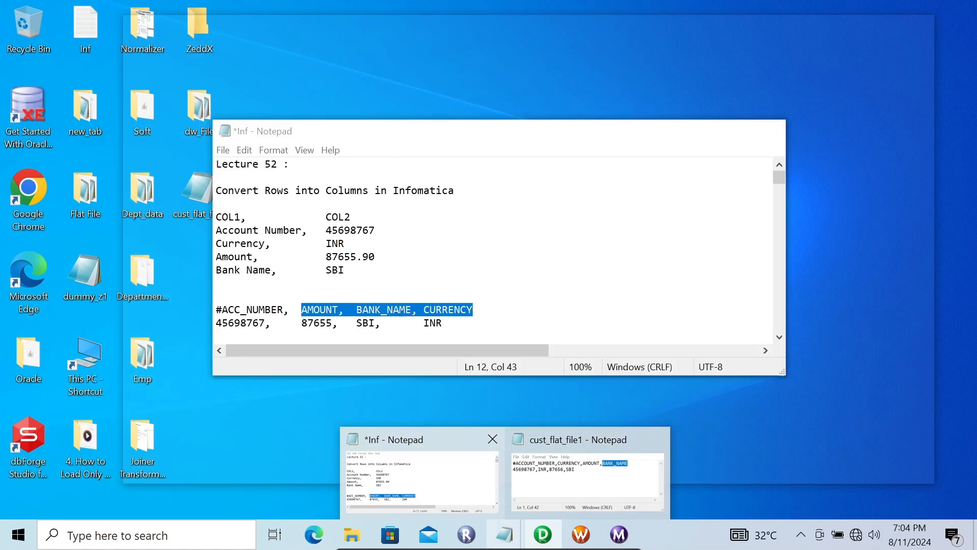
left_click(423, 476)
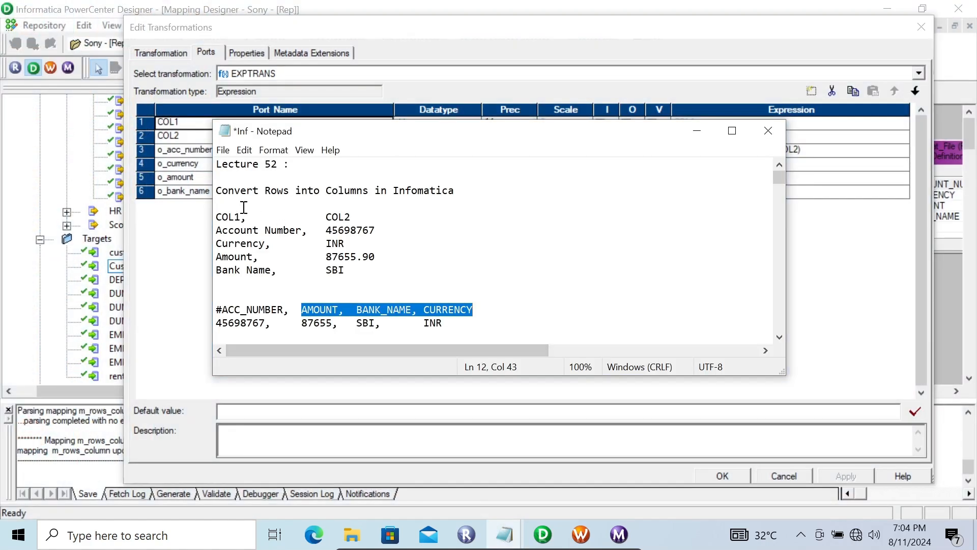
left_click_drag(317, 232, 393, 229)
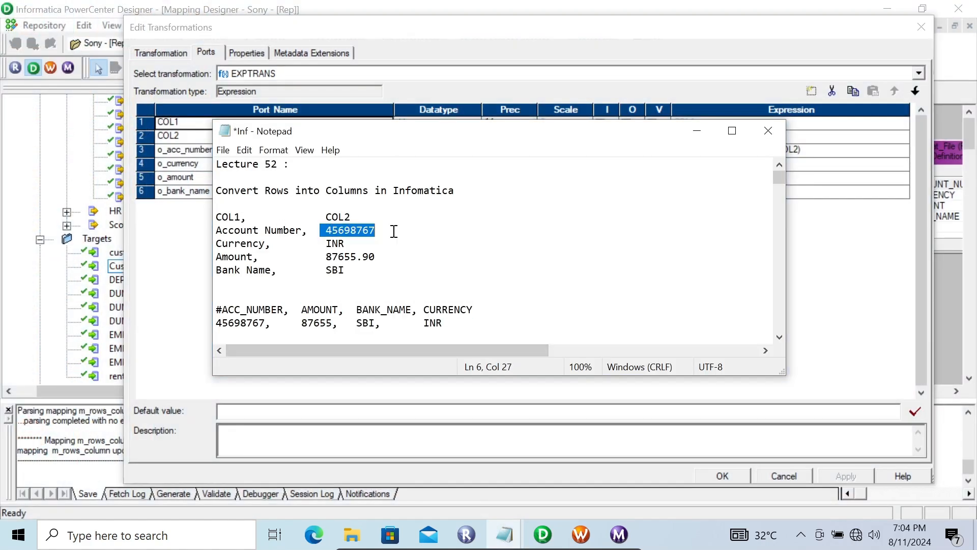
left_click_drag(265, 244, 214, 244)
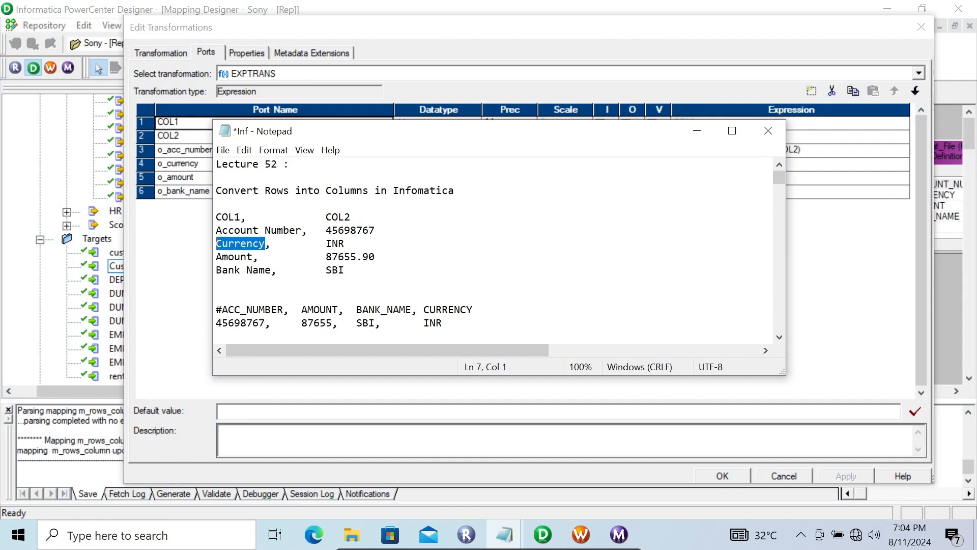
double_click(332, 244)
left_click_drag(273, 254, 234, 251)
left_click_drag(313, 257, 377, 257)
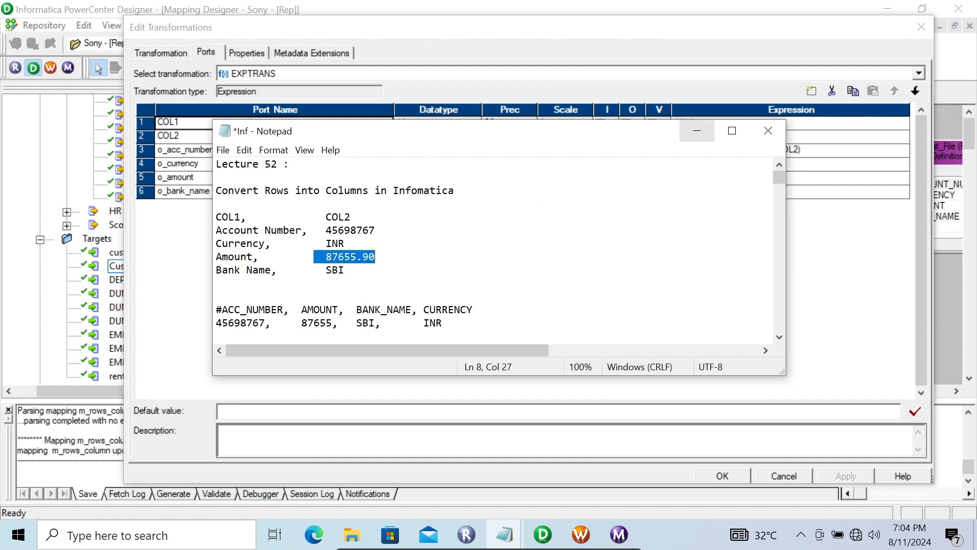
left_click(697, 132)
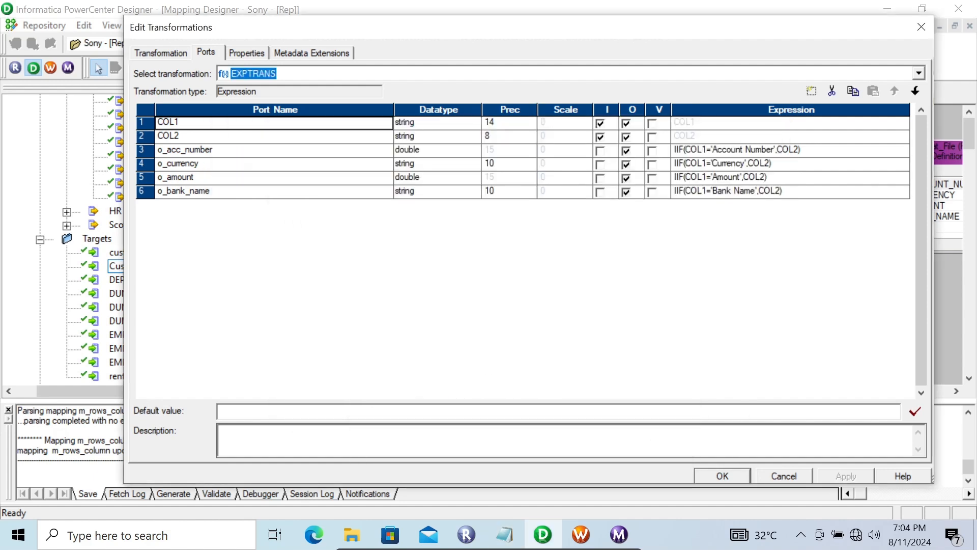
left_click(504, 535)
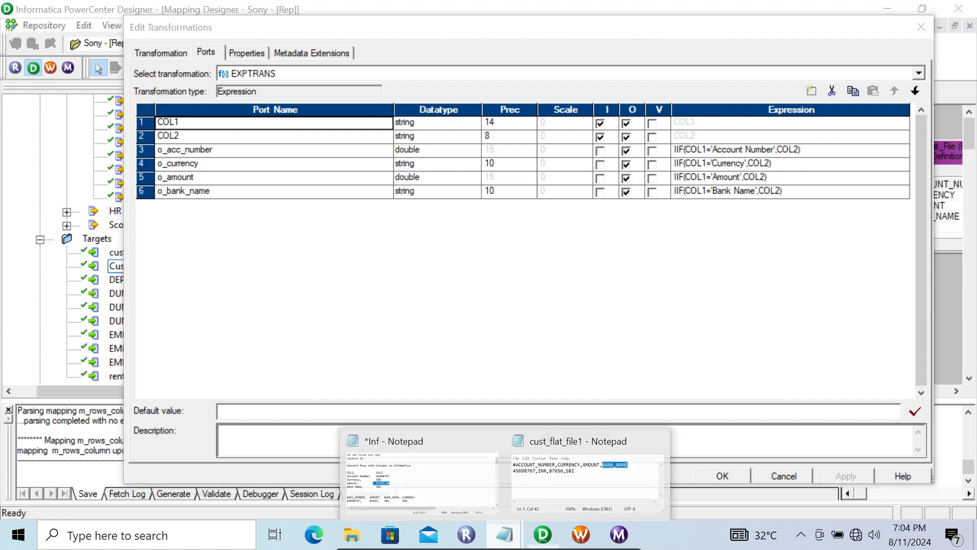
mouse_move(422, 478)
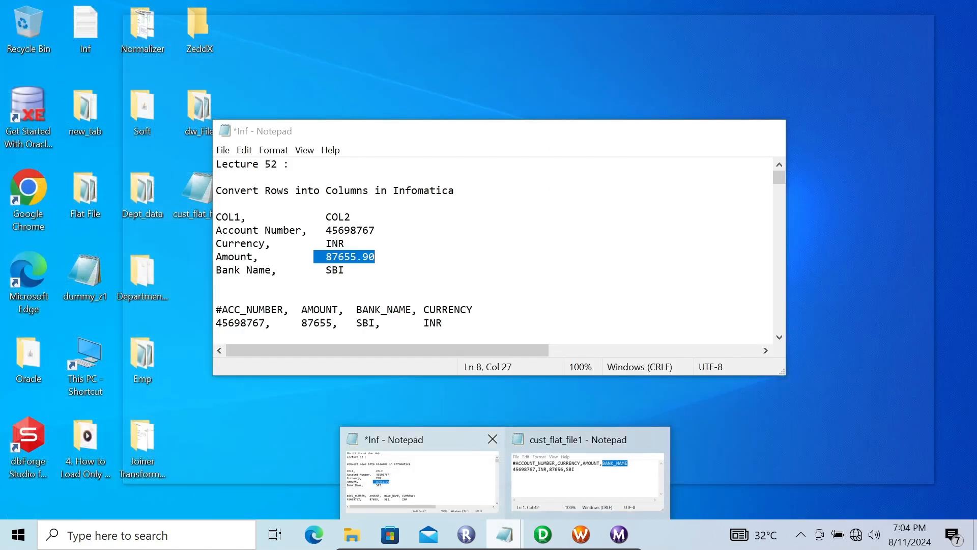